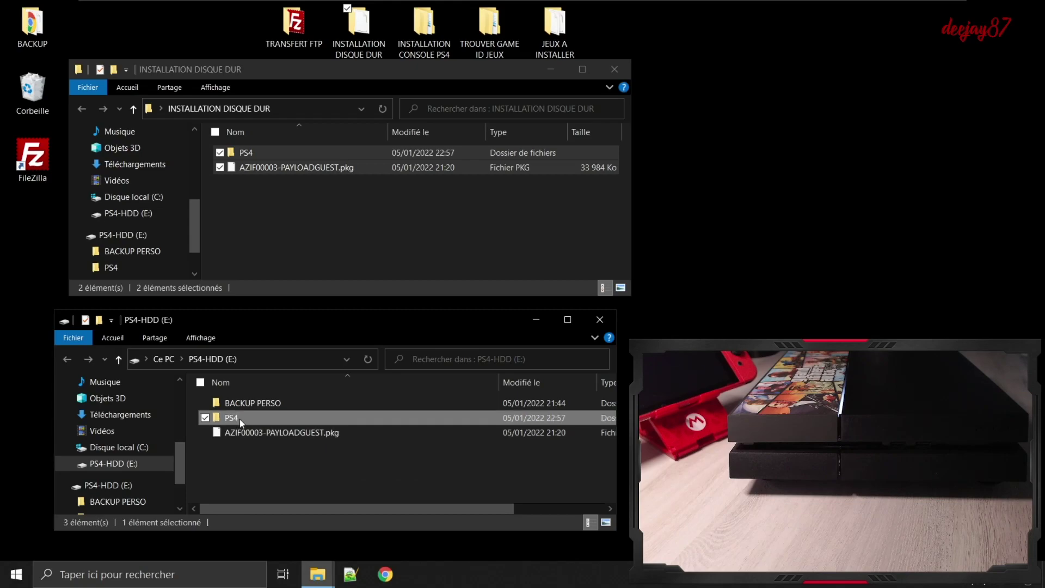
# Check the contents of the PS4 folder on the PS4-HDD (E:) drive, and close both folder windows
pyautogui.doubleClick(240, 417)
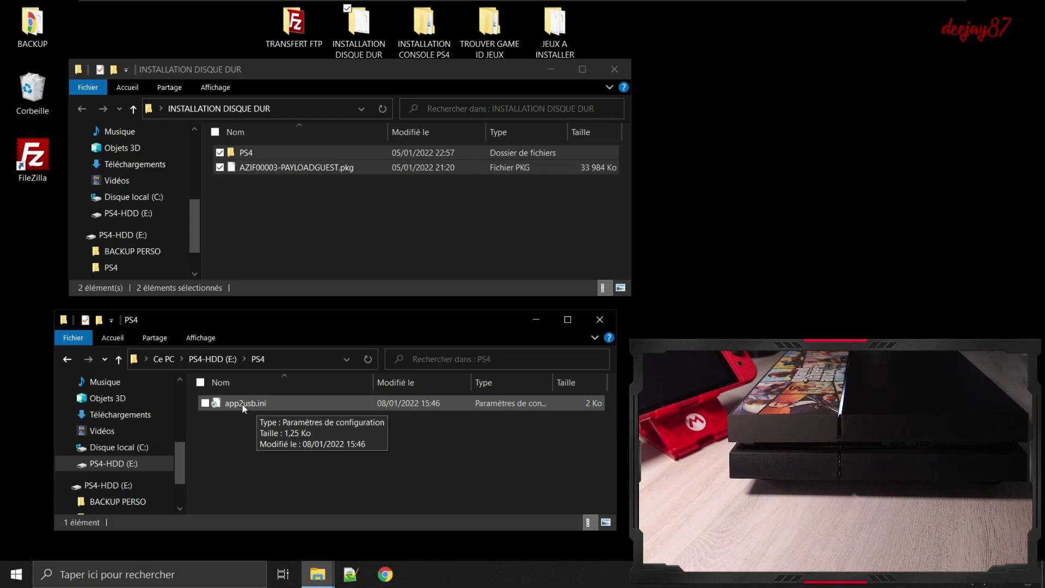
pyautogui.click(599, 319)
pyautogui.click(614, 70)
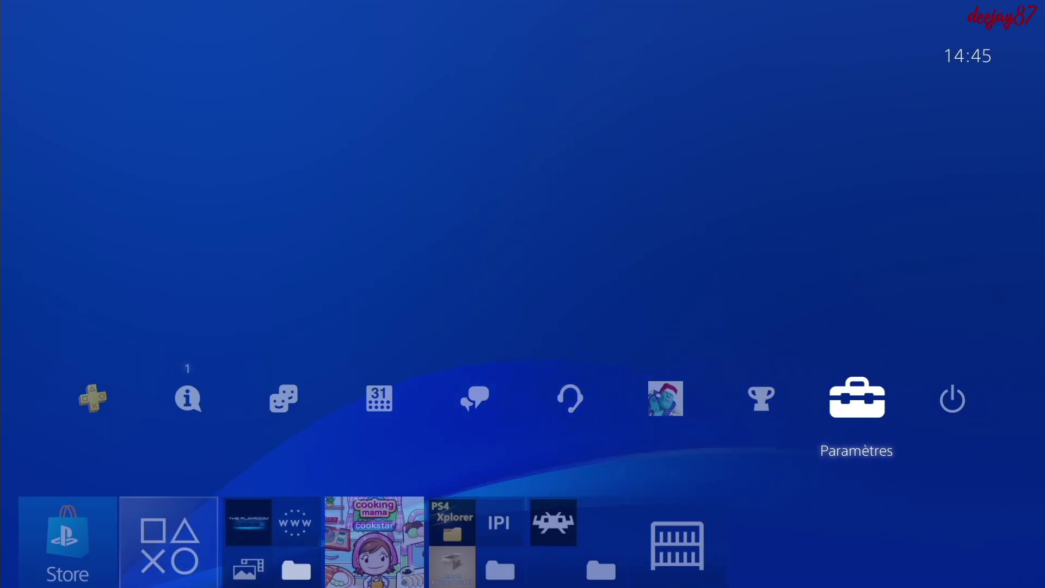
# On the console, open Paramètres and enter the GoldHEN settings
pyautogui.press('Return')
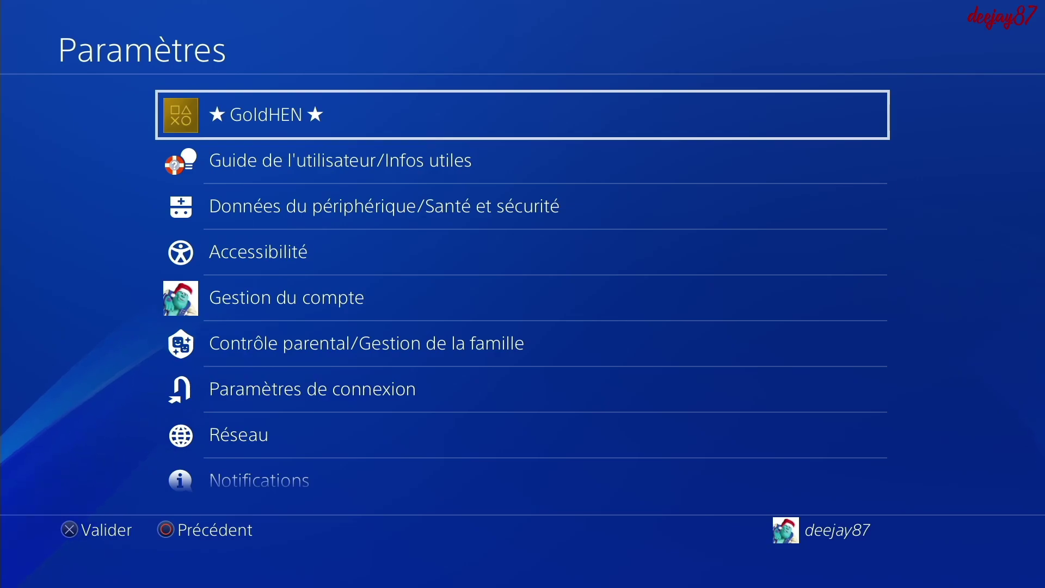
pyautogui.press('Return')
pyautogui.press('Return')
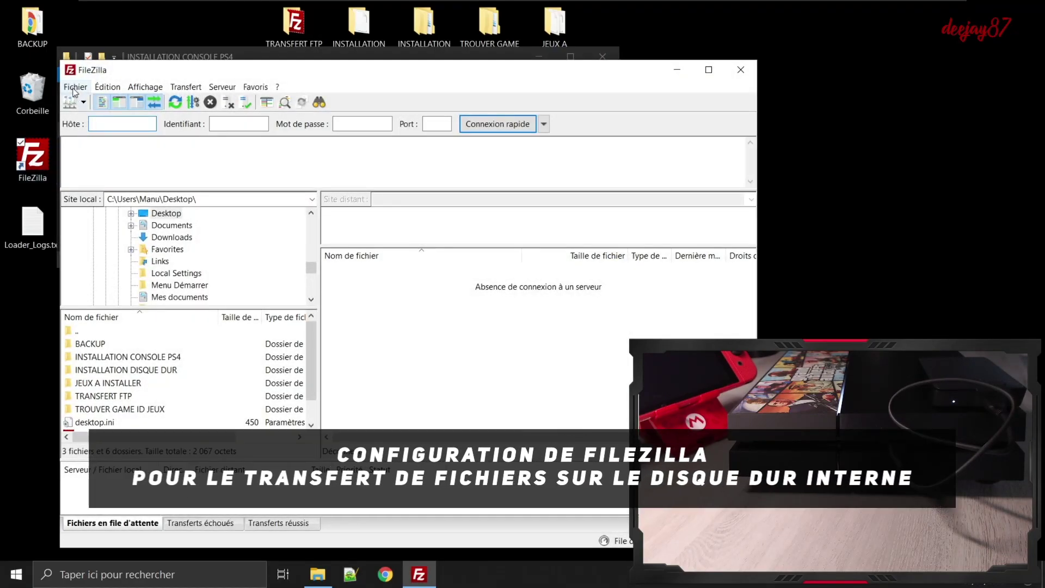
# In FileZilla's site manager, create a new site named PS4
pyautogui.click(75, 87)
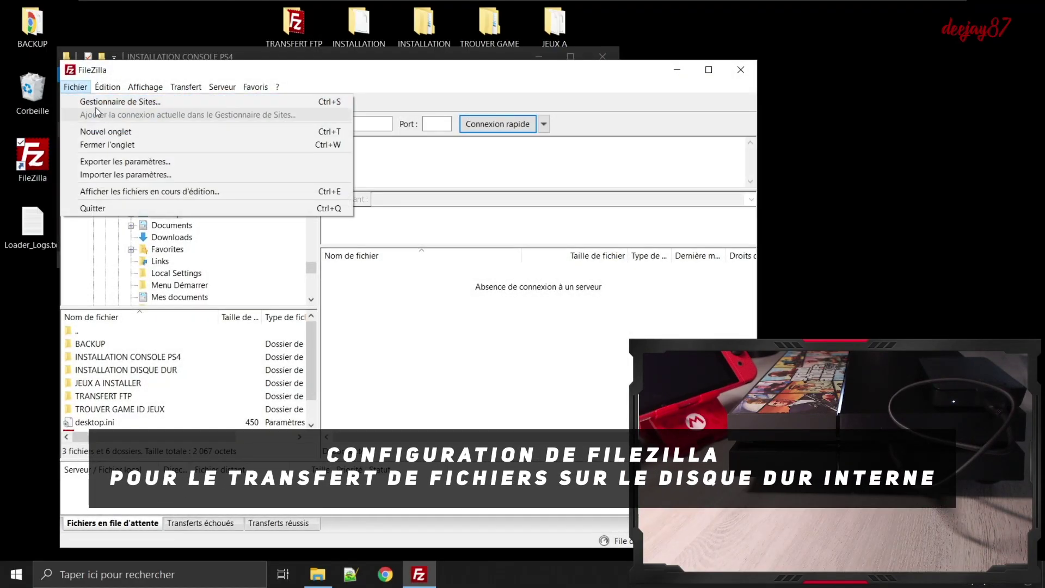
pyautogui.click(139, 103)
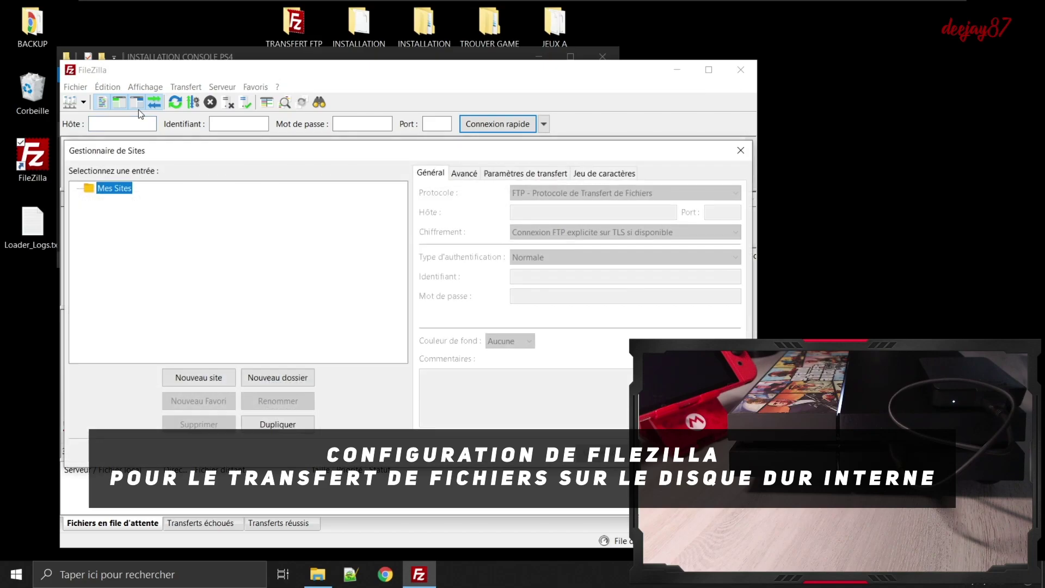
pyautogui.click(199, 377)
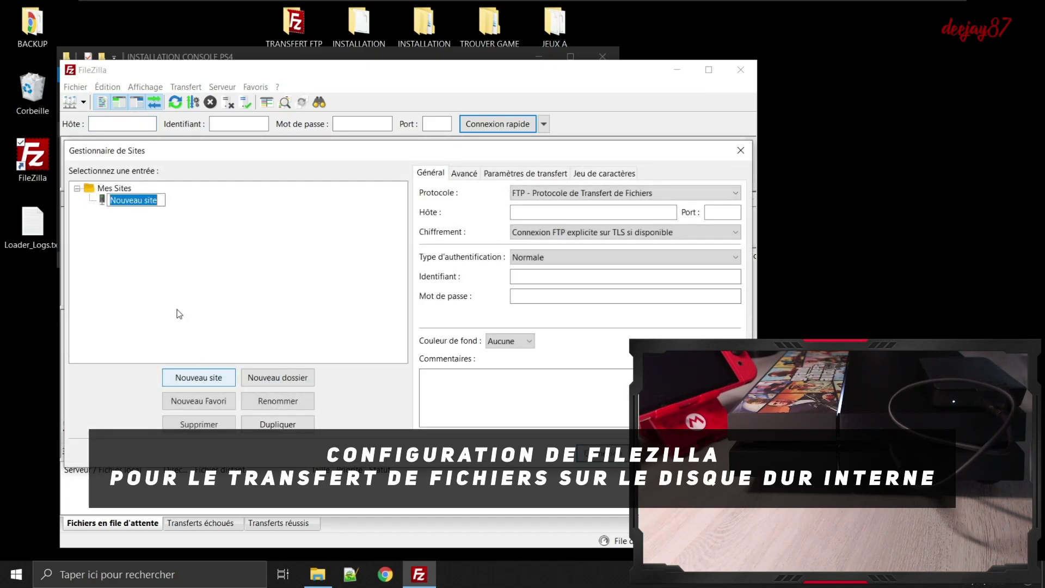
pyautogui.write('PS4')
pyautogui.press('Return')
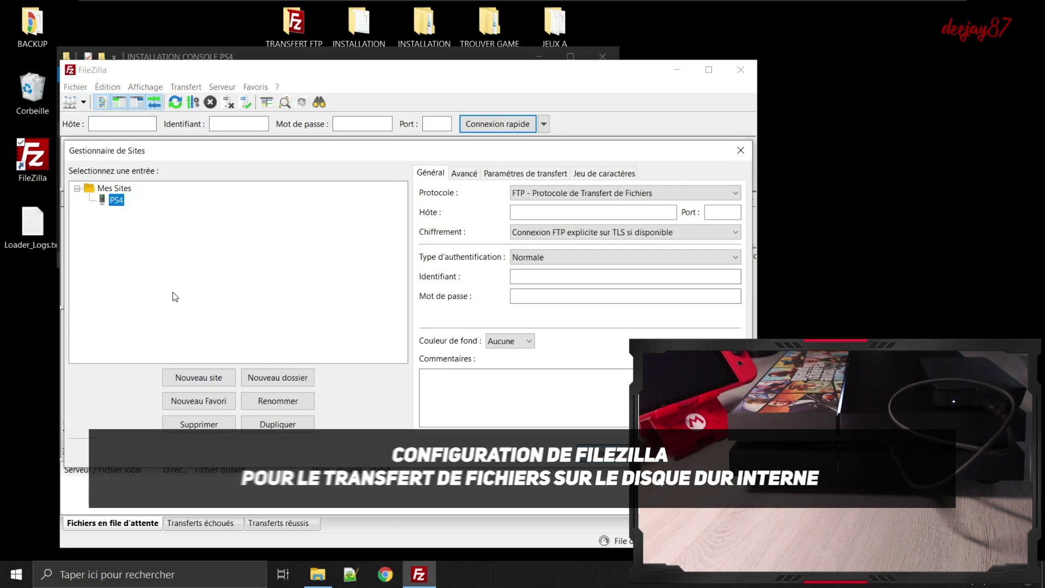
# Set the PS4 site's host to 192.168.1.25, its port to 2121 and its authentication type to Anonyme
pyautogui.click(514, 212)
pyautogui.write('192.168.')
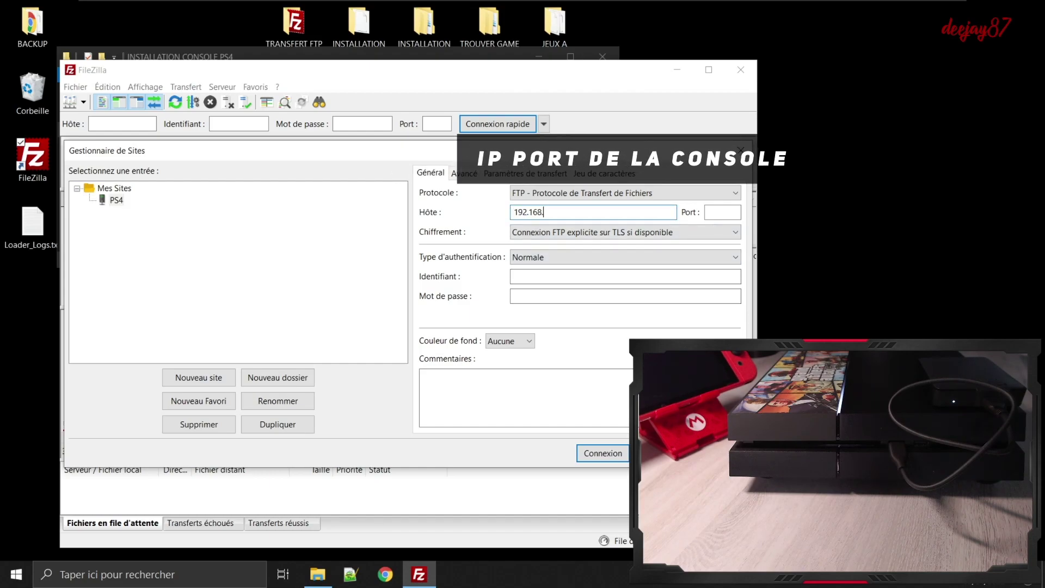
pyautogui.write('2121')
pyautogui.click(537, 258)
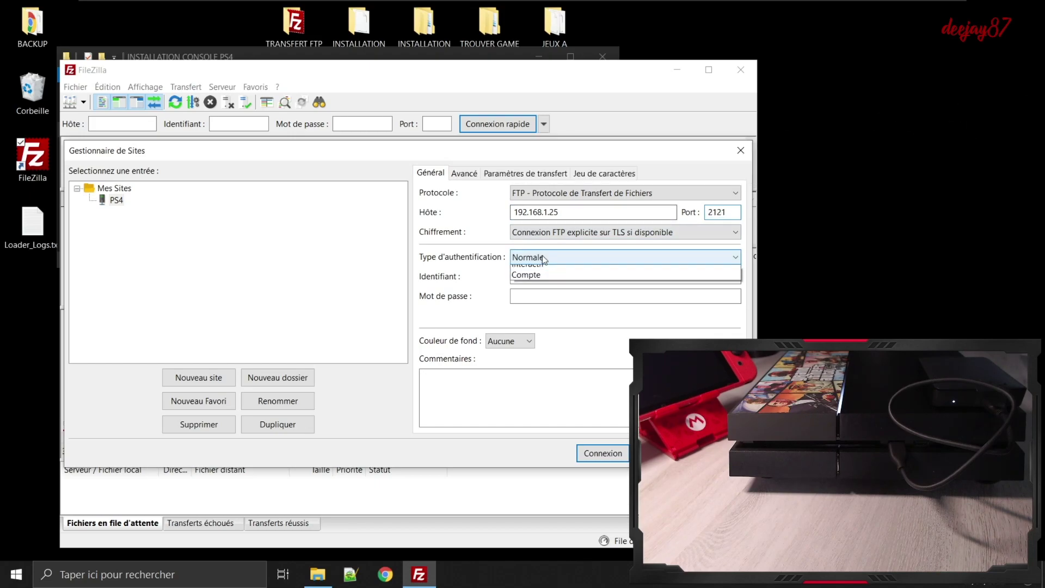
pyautogui.click(537, 270)
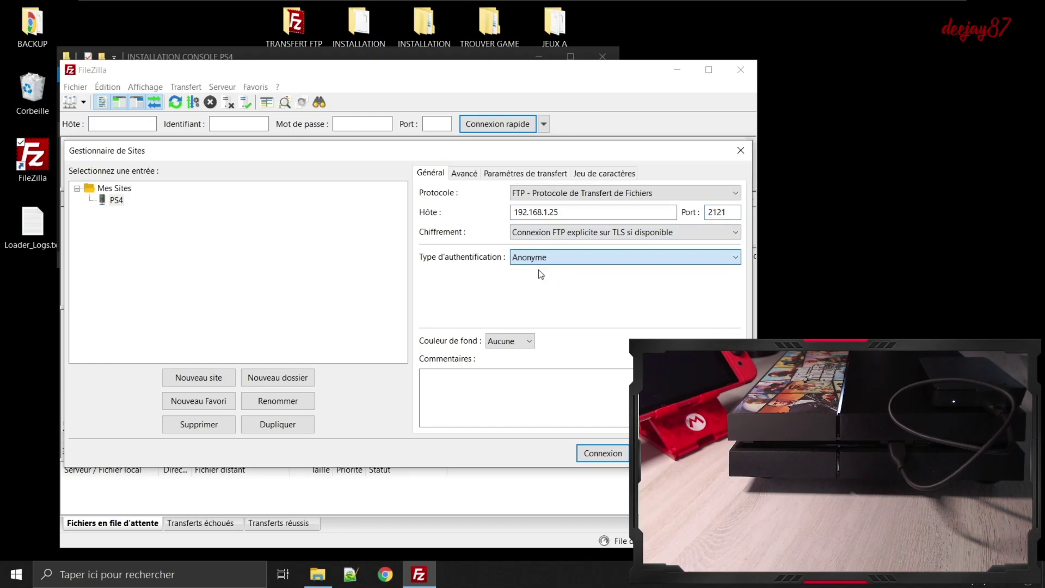
# Limit the site's simultaneous connections to 1 and connect to the console
pyautogui.click(533, 174)
pyautogui.click(423, 227)
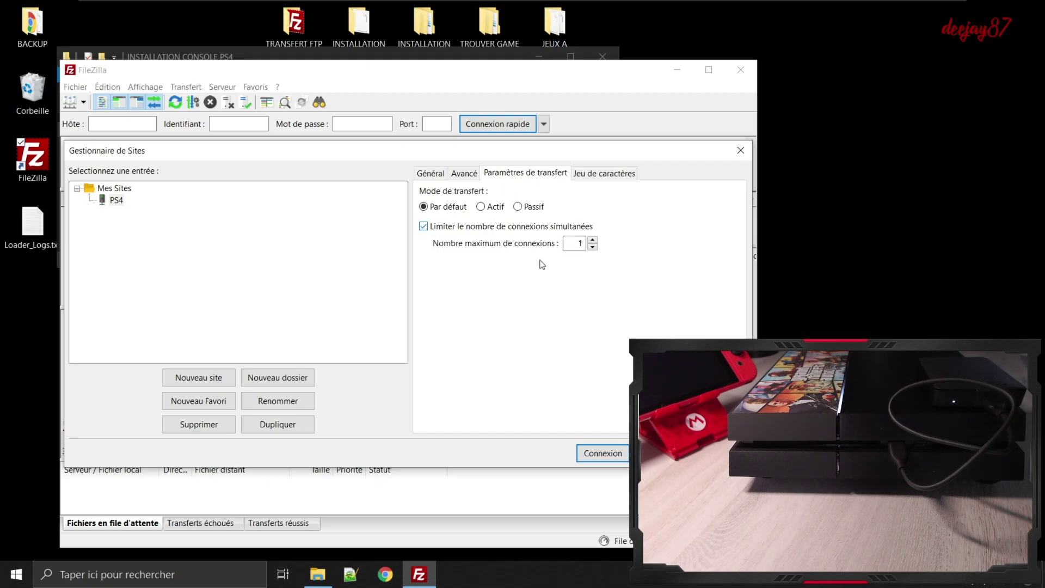
pyautogui.click(602, 453)
# Upload the data folder from the local INSTALLATION CONSOLE PS4 folder to the console's root directory
pyautogui.scroll(3, 406, 300)
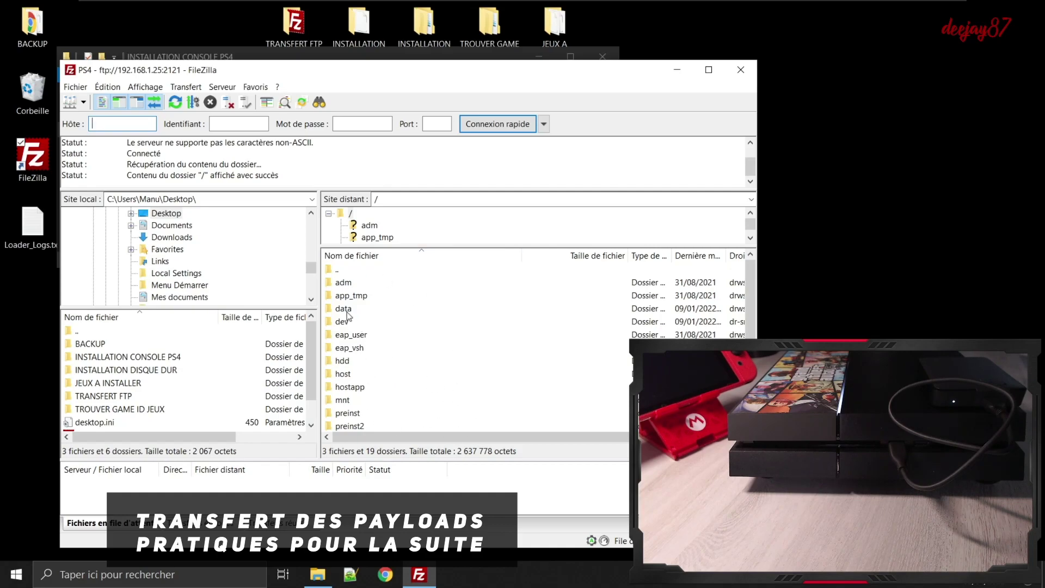
pyautogui.click(349, 316)
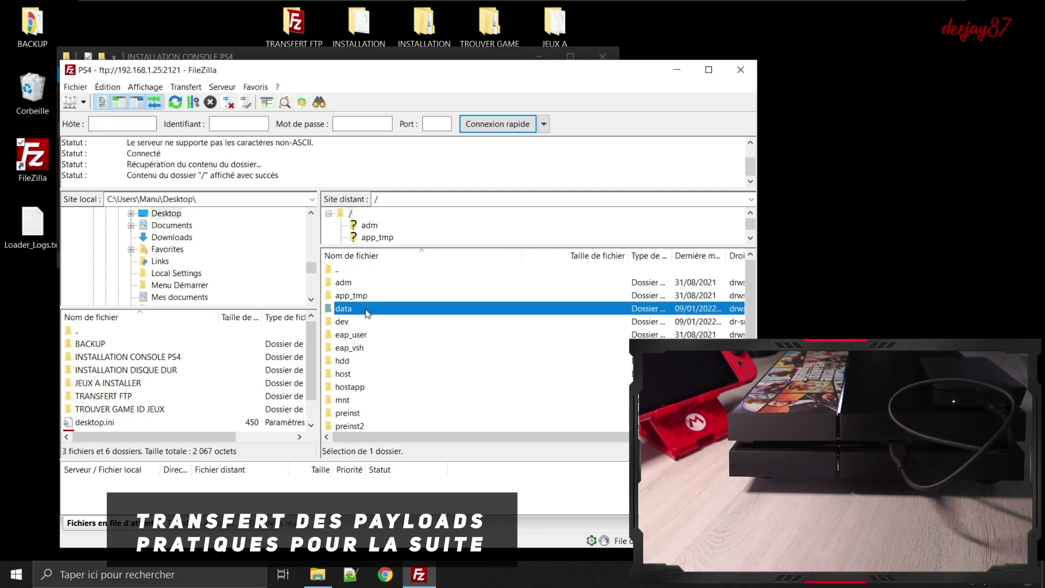
pyautogui.click(150, 358)
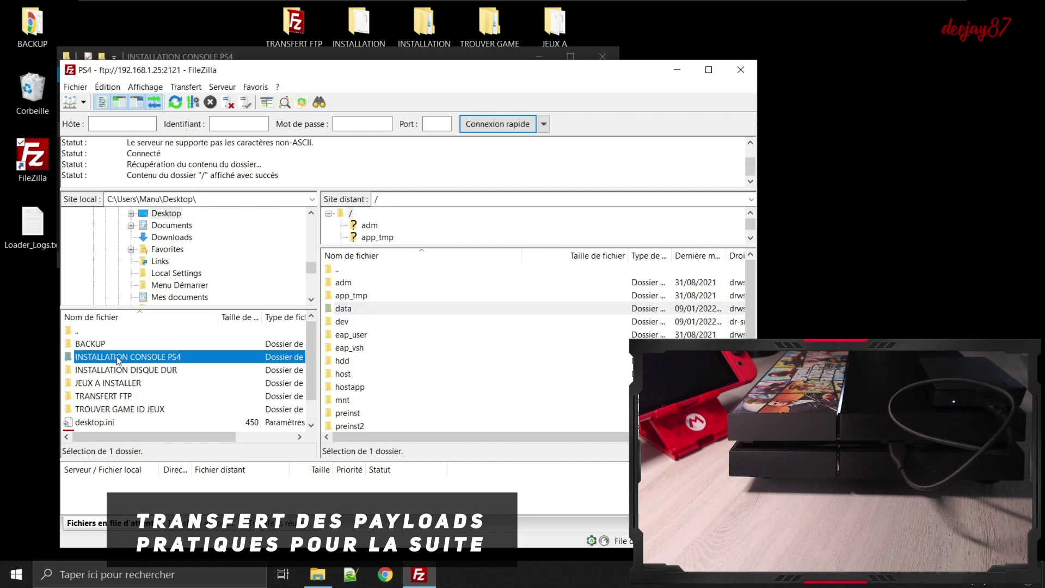
pyautogui.doubleClick(158, 359)
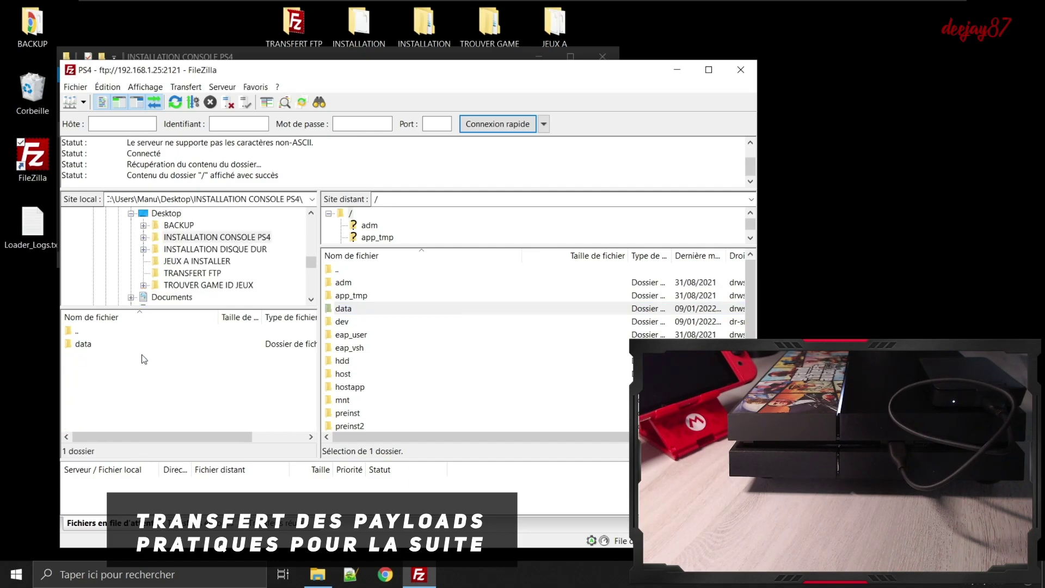
pyautogui.rightClick(89, 344)
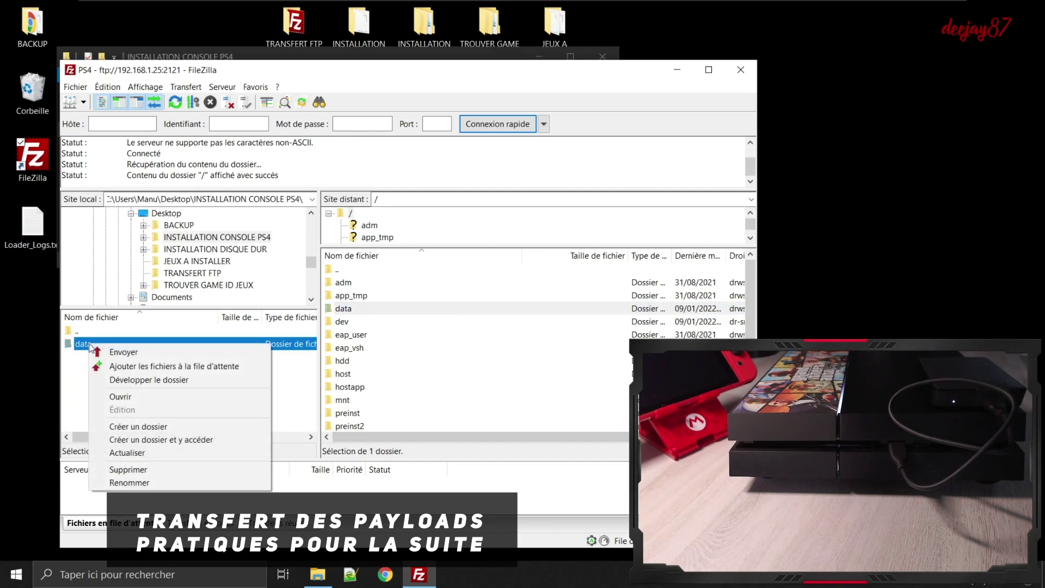
pyautogui.click(124, 355)
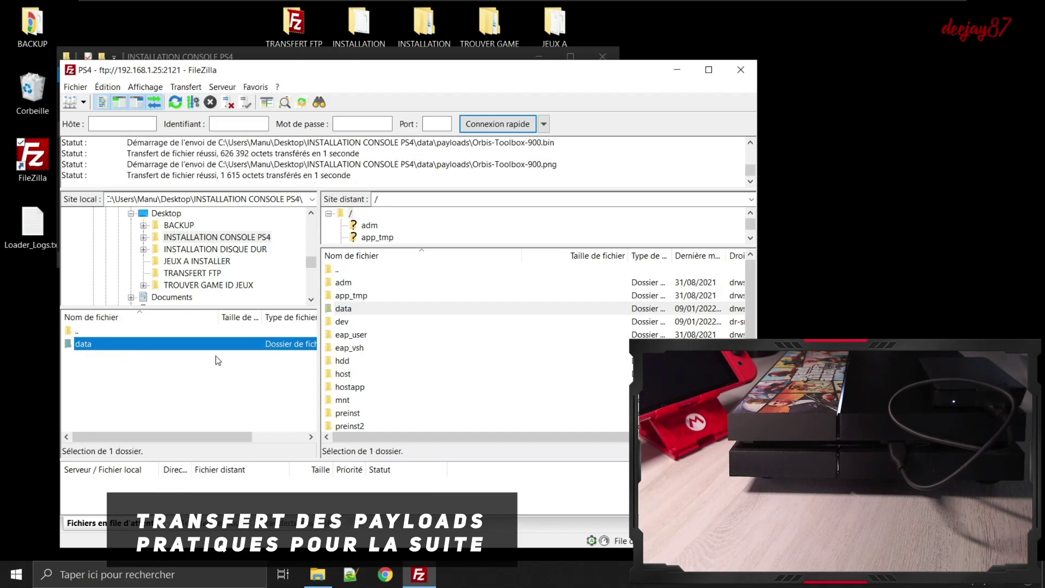
# Open the console's data folder and check for the transferred payloads folder
pyautogui.click(343, 308)
pyautogui.doubleClick(359, 309)
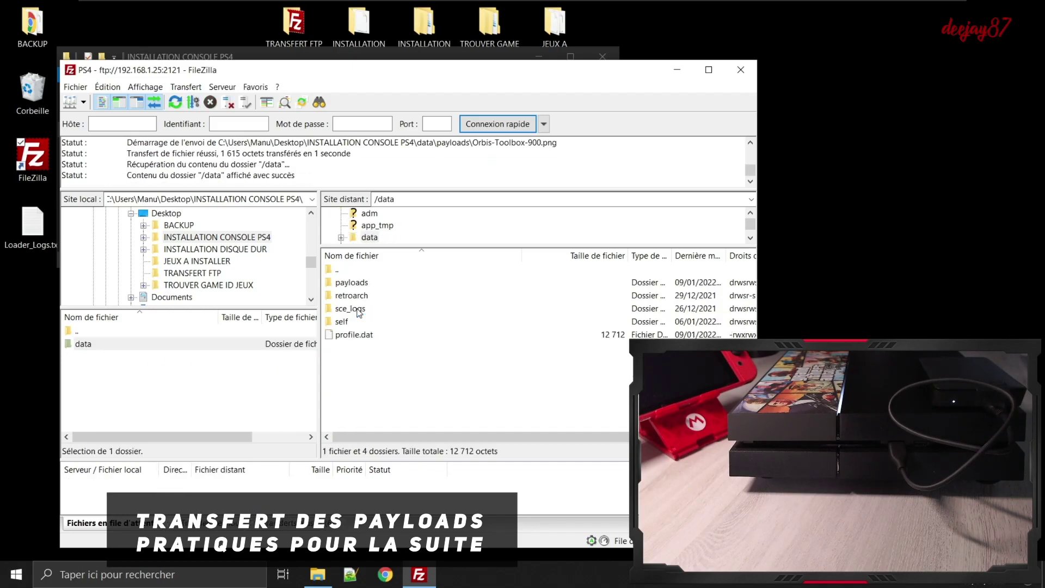
pyautogui.click(357, 285)
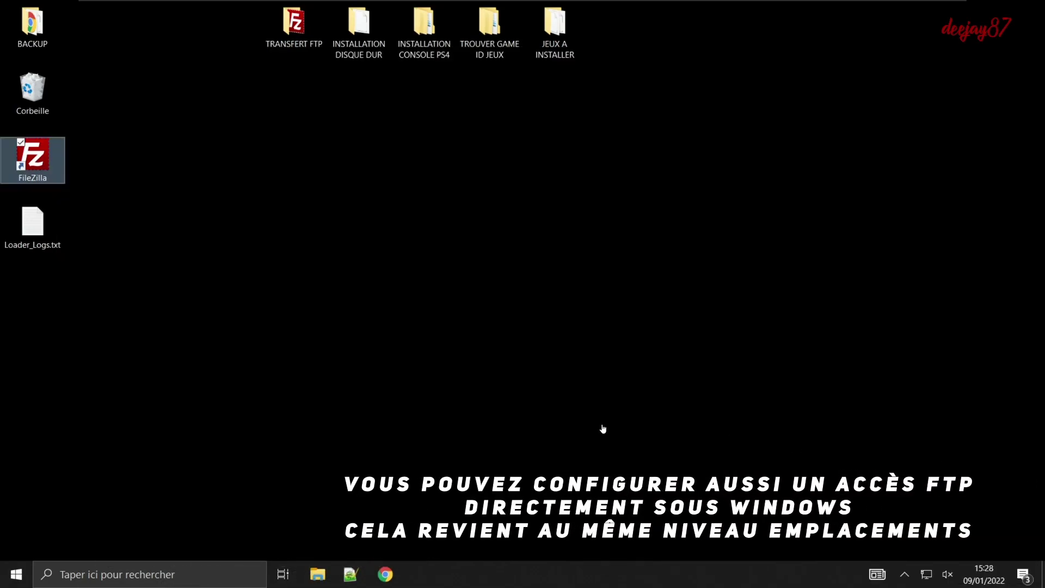
# In File Explorer, enlarge the Ce PC window, start adding a network location, and advance the wizard to its address entry
pyautogui.click(317, 575)
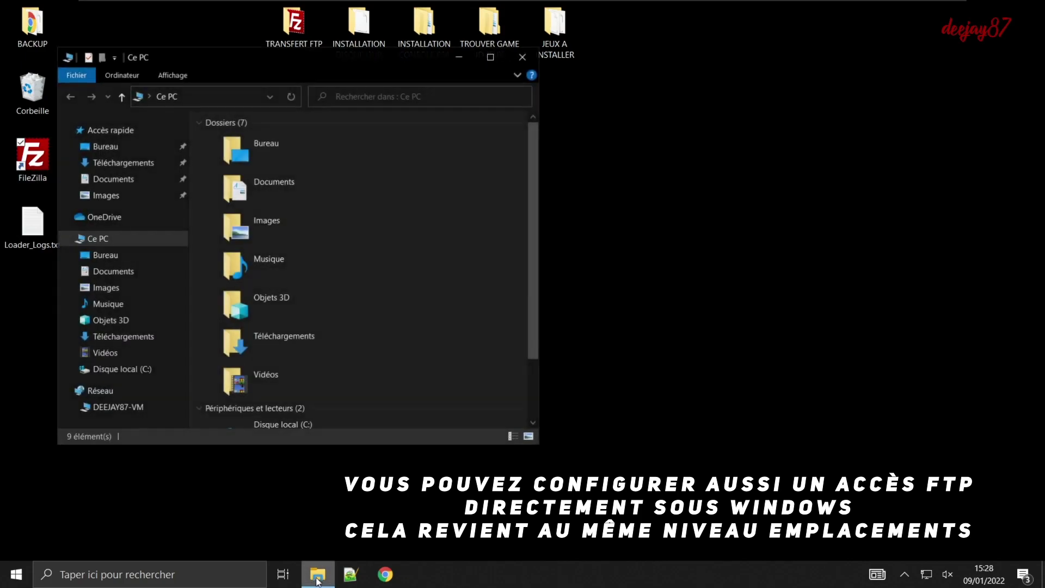
pyautogui.scroll(-2, 280, 339)
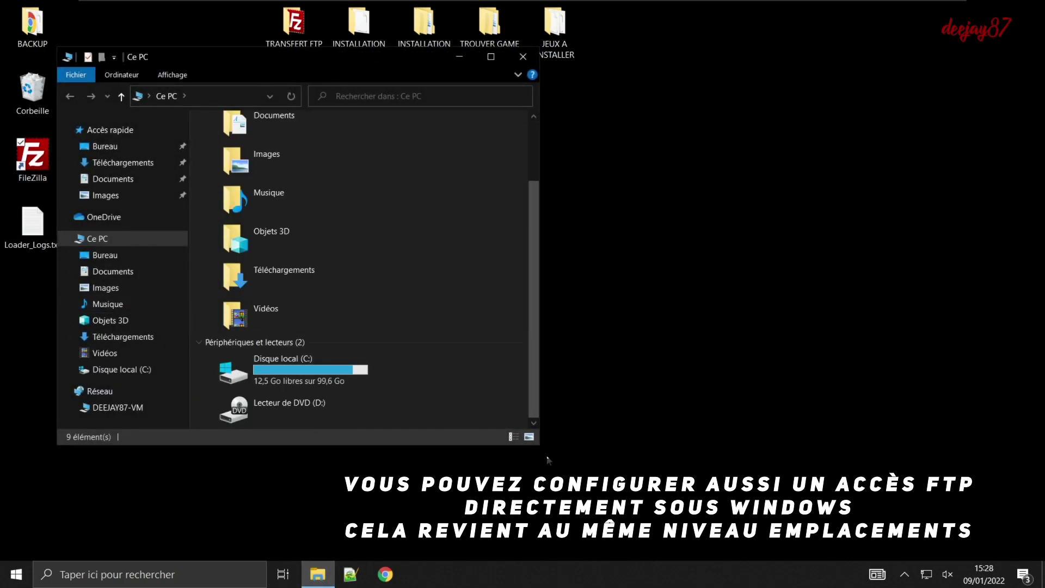
pyautogui.moveTo(541, 448); pyautogui.dragTo(623, 437)
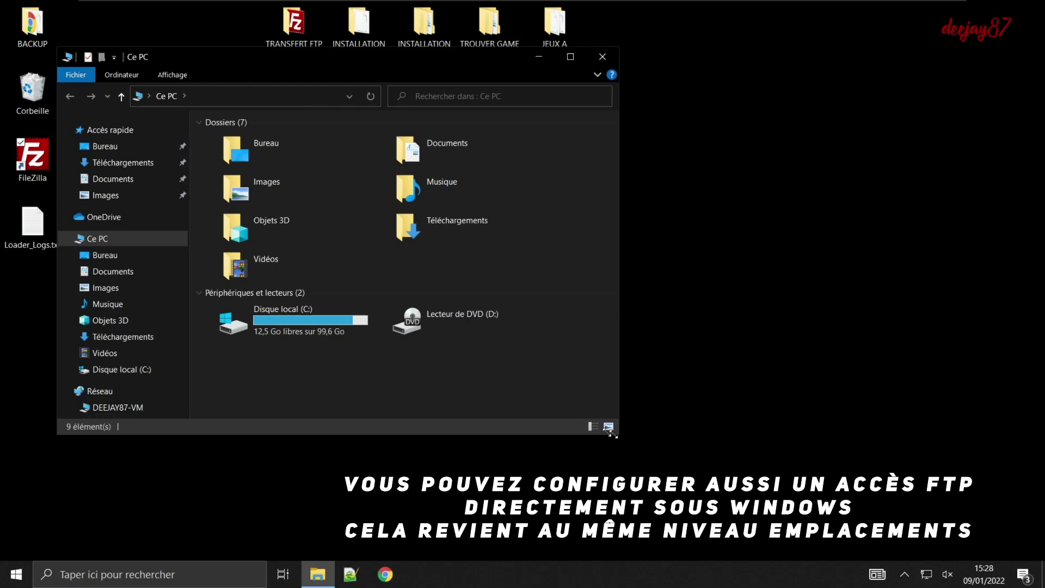
pyautogui.rightClick(303, 361)
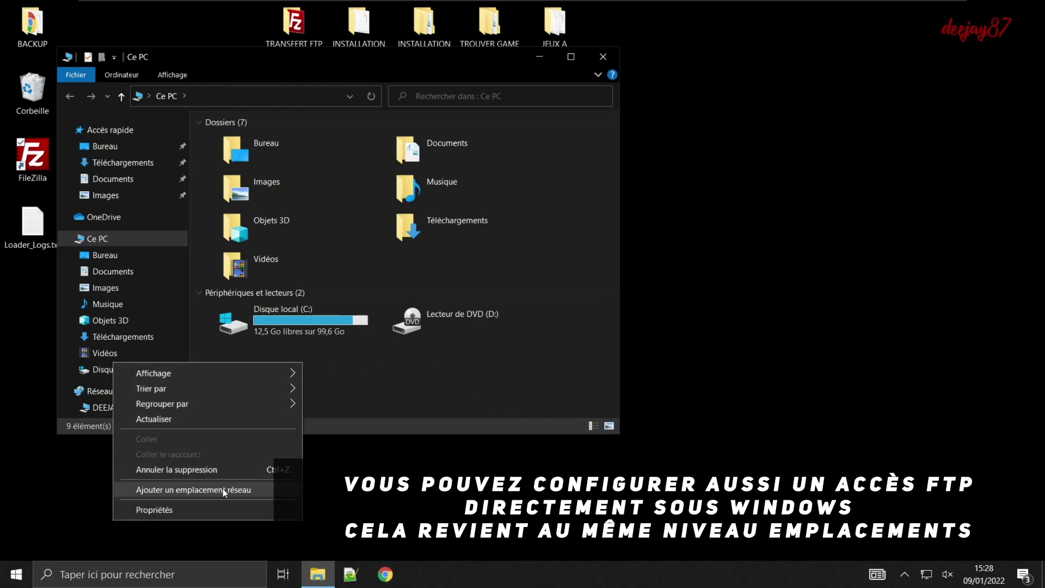
pyautogui.click(243, 488)
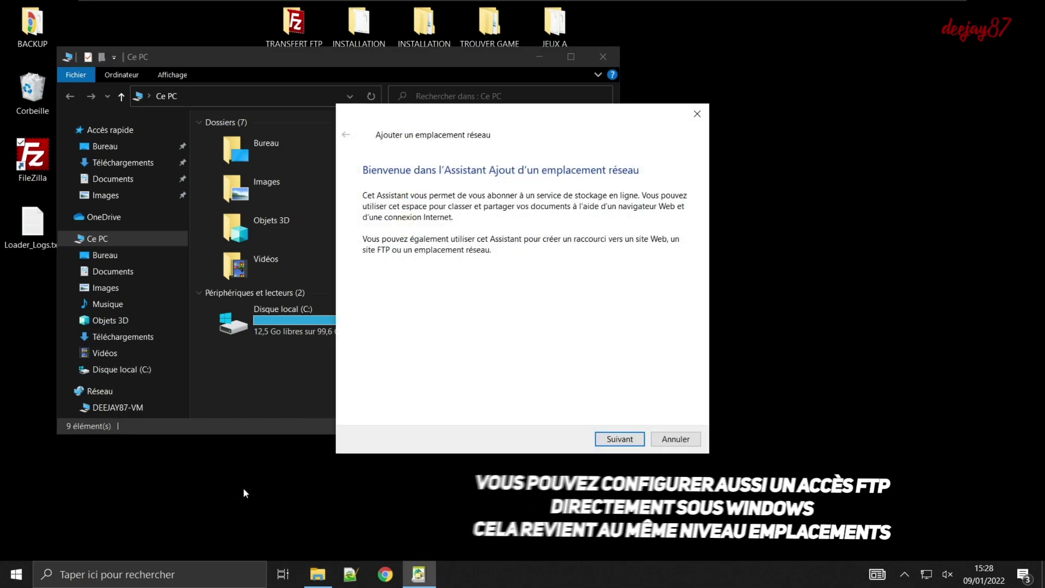
pyautogui.moveTo(484, 119); pyautogui.dragTo(293, 117)
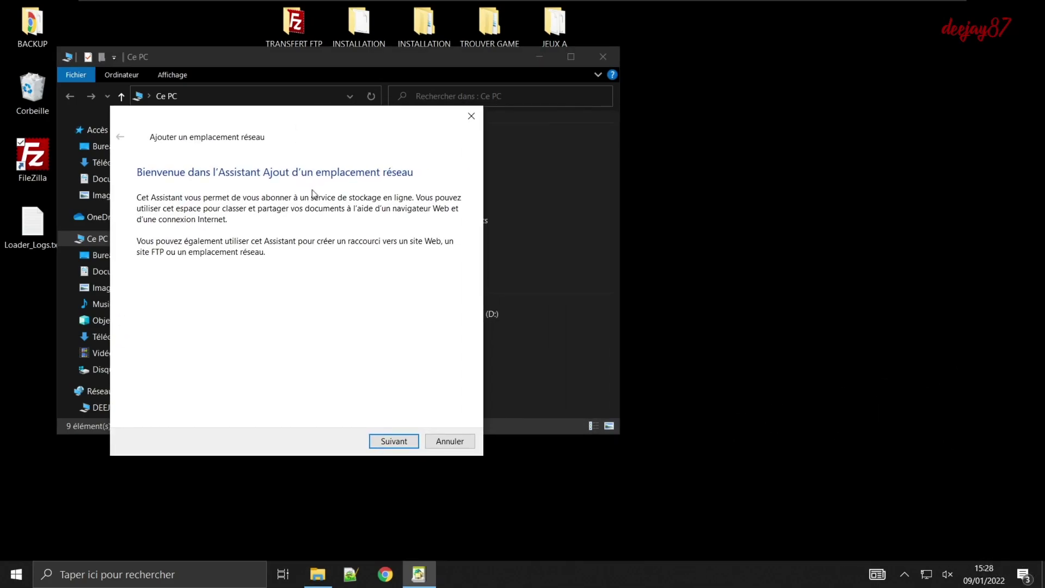
pyautogui.click(389, 445)
pyautogui.click(392, 446)
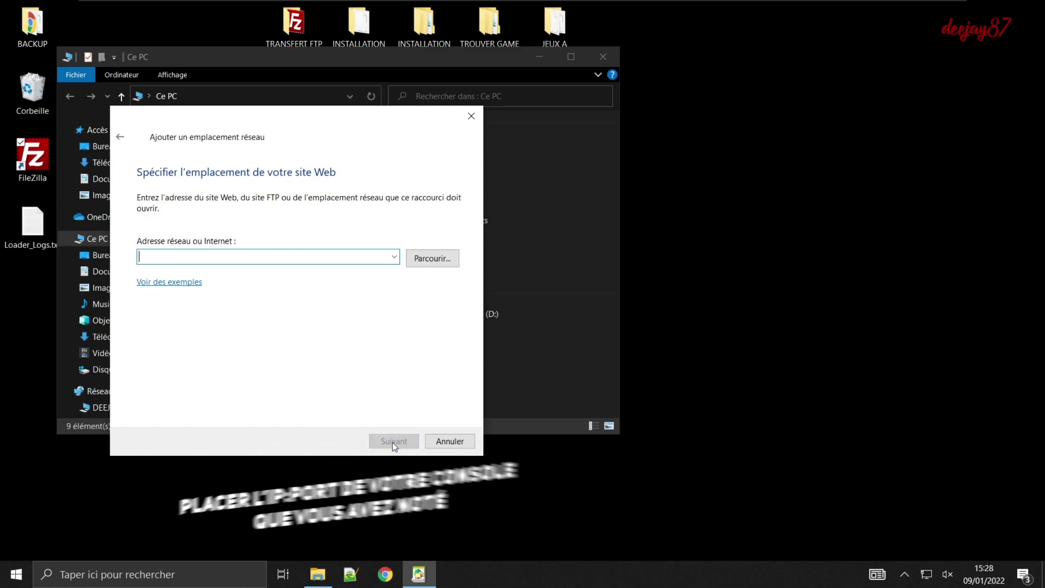
# Set the network location's address to ftp://192.168.1.25:2121 and continue to the login settings
pyautogui.write('ftp://192.')
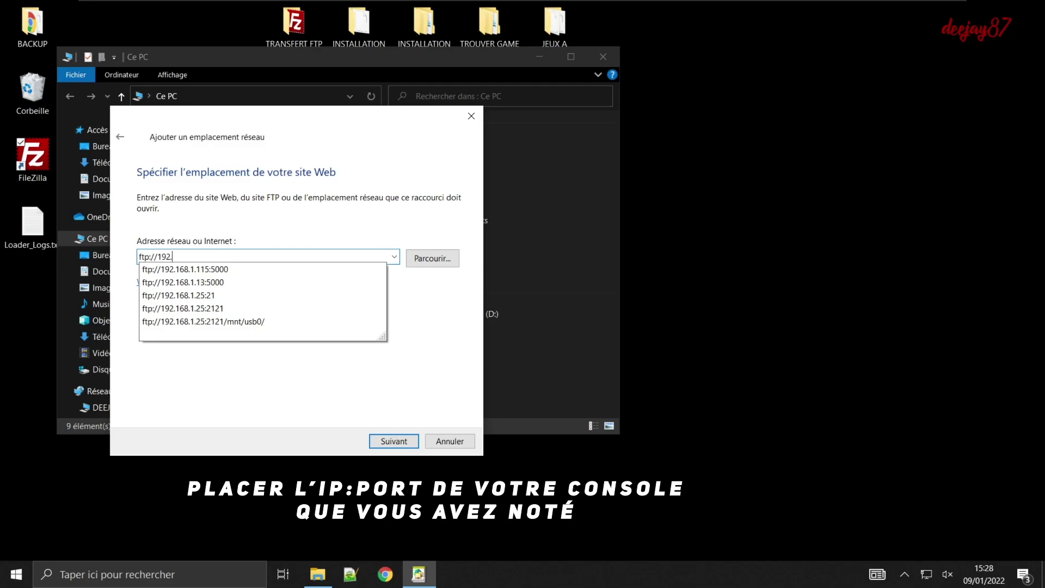
pyautogui.write('168.1.2')
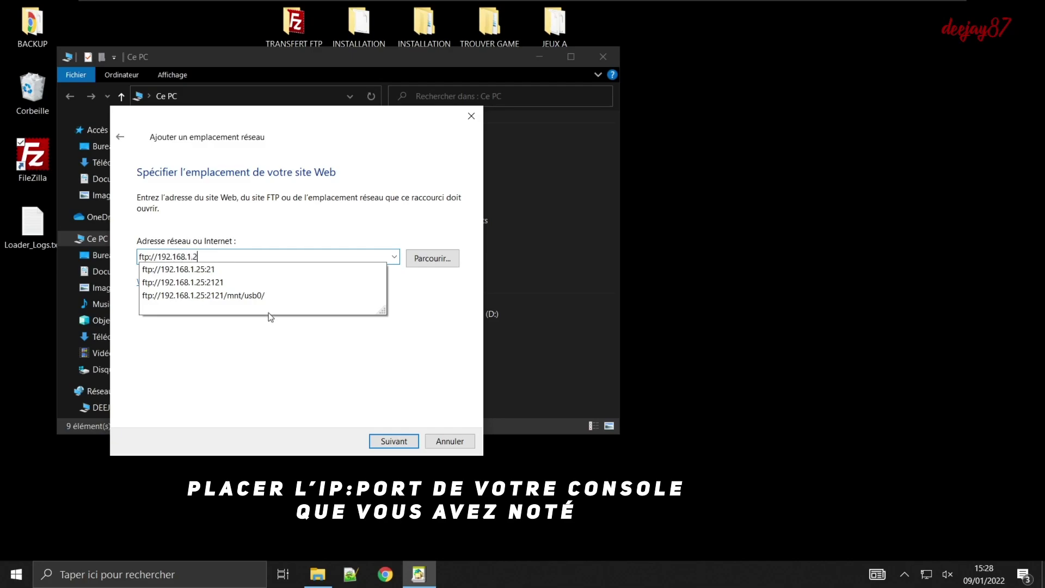
pyautogui.write('5:2121')
pyautogui.press('Escape')
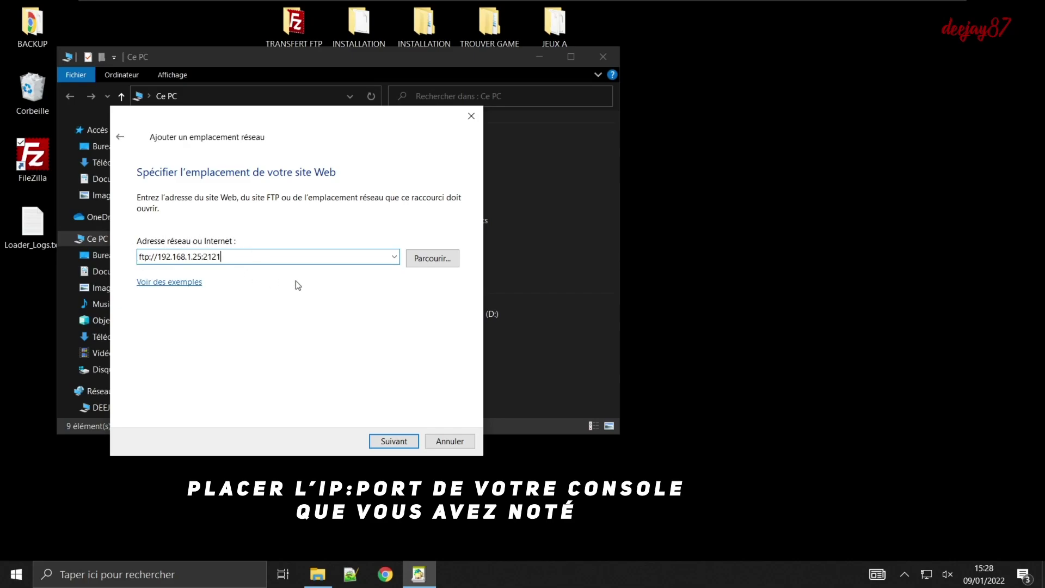
pyautogui.click(399, 442)
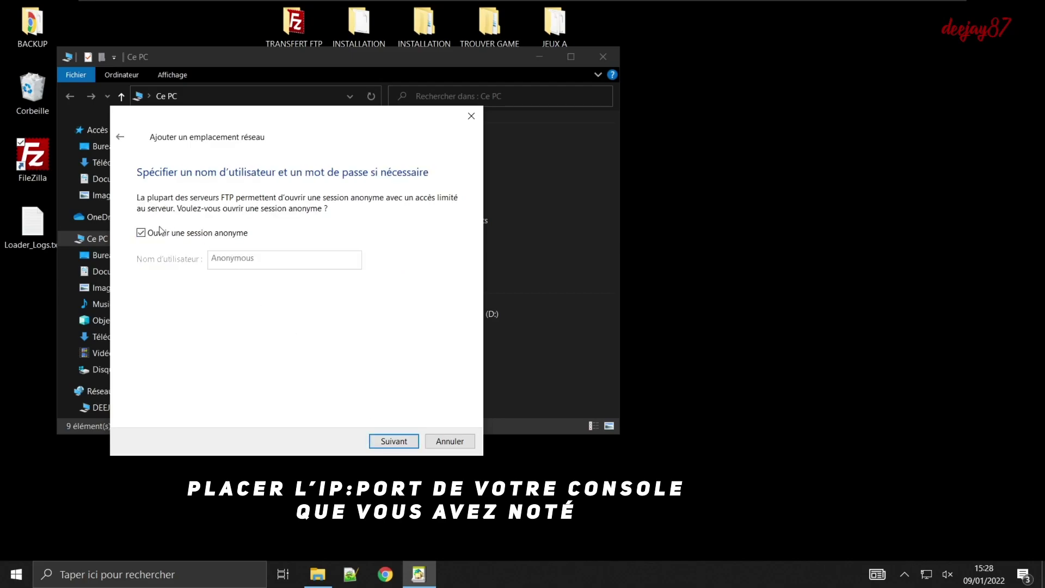
# Keep the anonymous session, name the network location PS4 FTP, and finish the wizard so the location opens
pyautogui.click(384, 439)
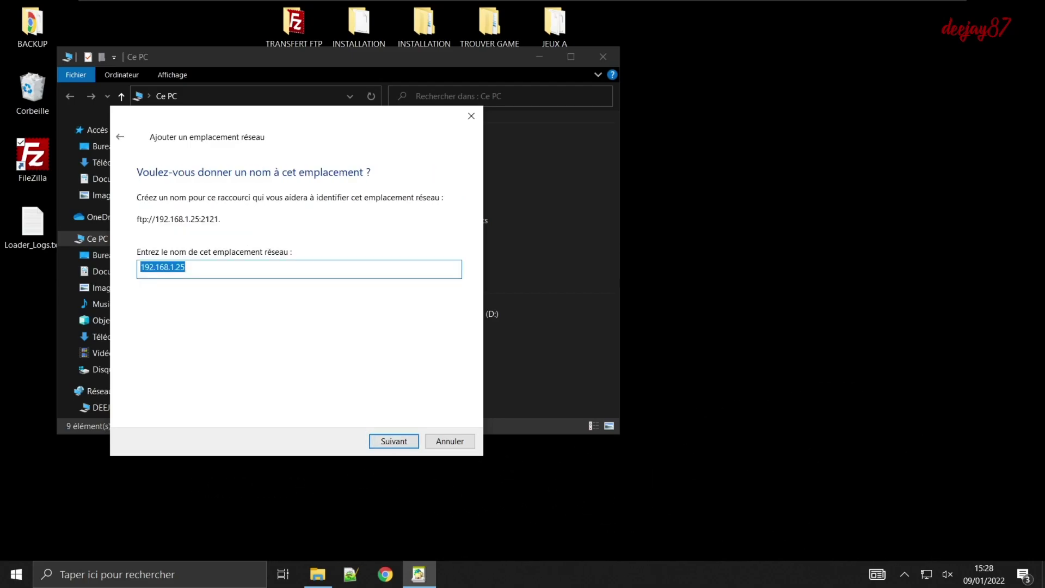
pyautogui.press('BackSpace')
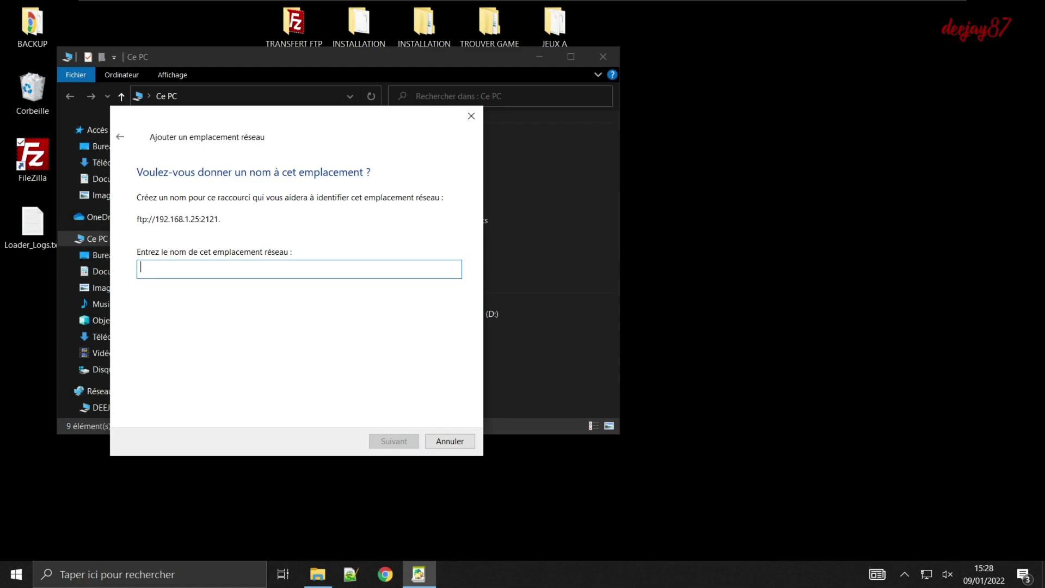
pyautogui.write('PS4 FTP')
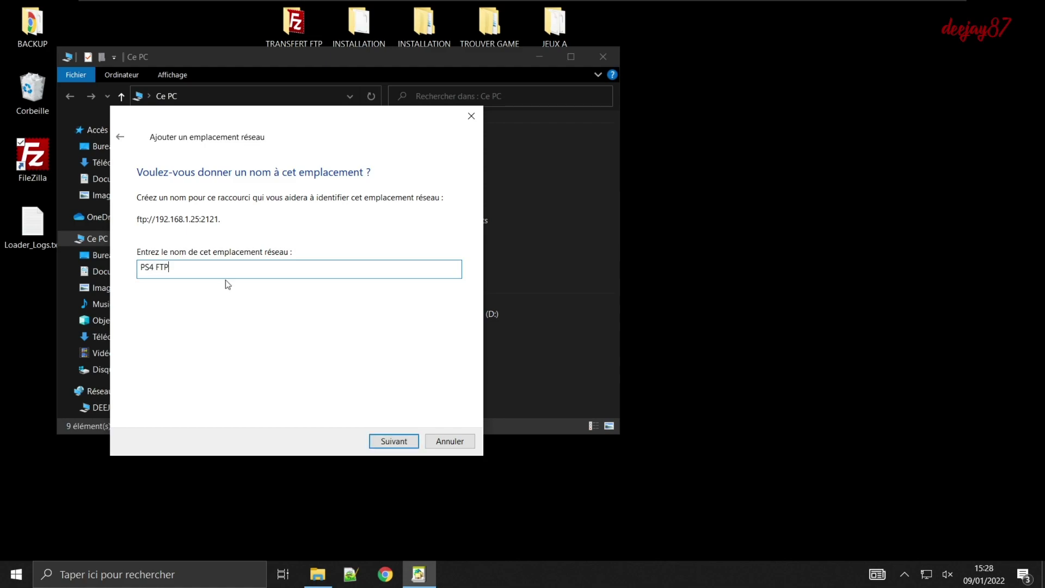
pyautogui.click(405, 445)
pyautogui.click(393, 442)
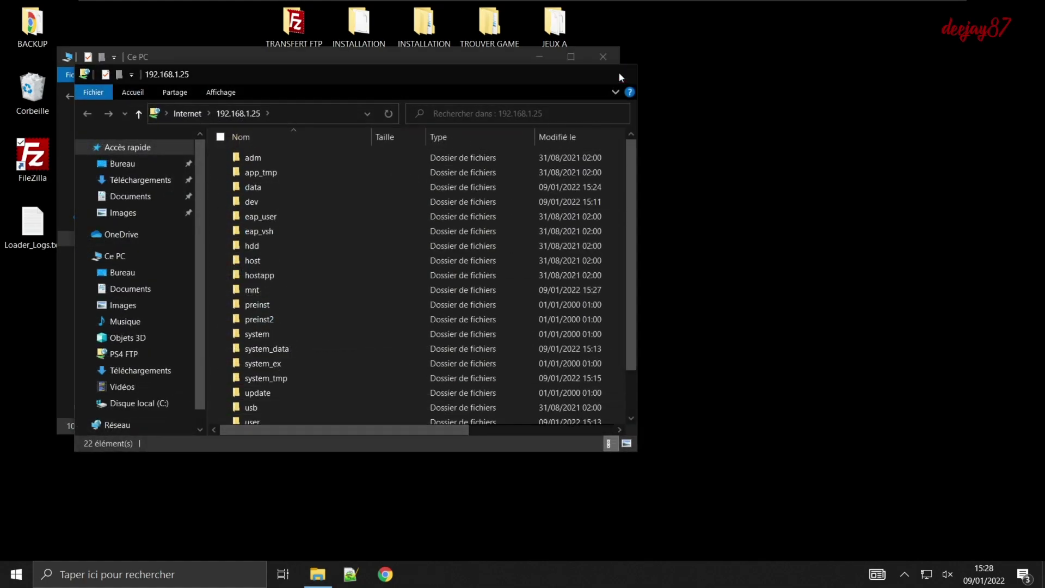
# Close the separate FTP window, reopen PS4 FTP from Ce PC, and view the contents of the console's data folder
pyautogui.click(619, 77)
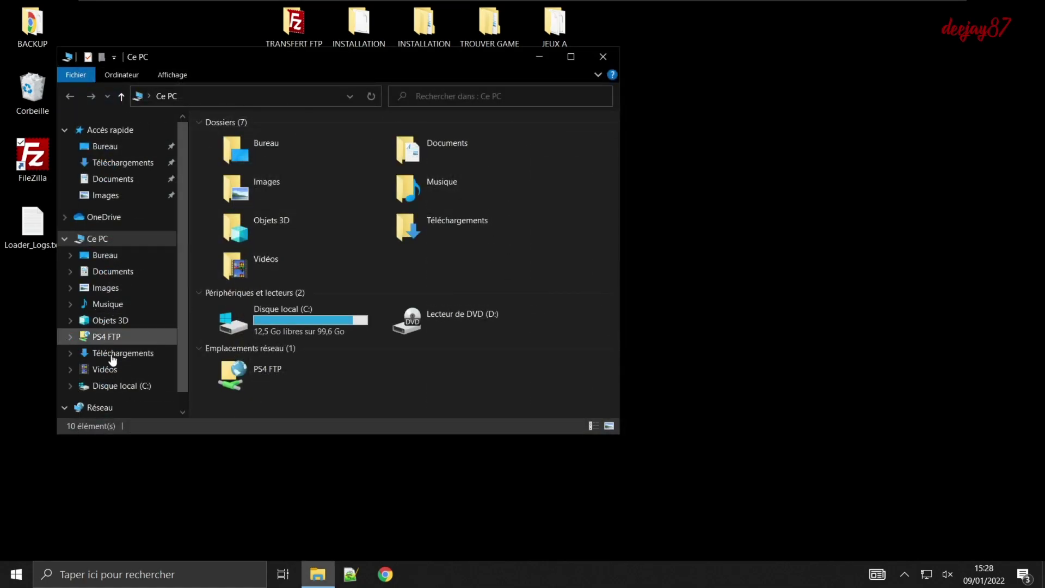
pyautogui.click(116, 337)
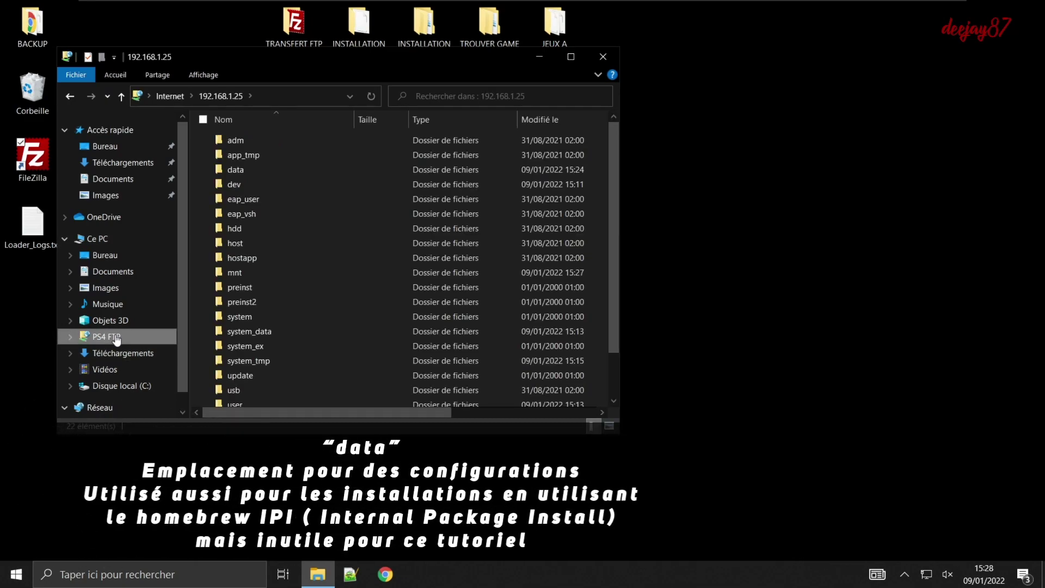
pyautogui.click(251, 171)
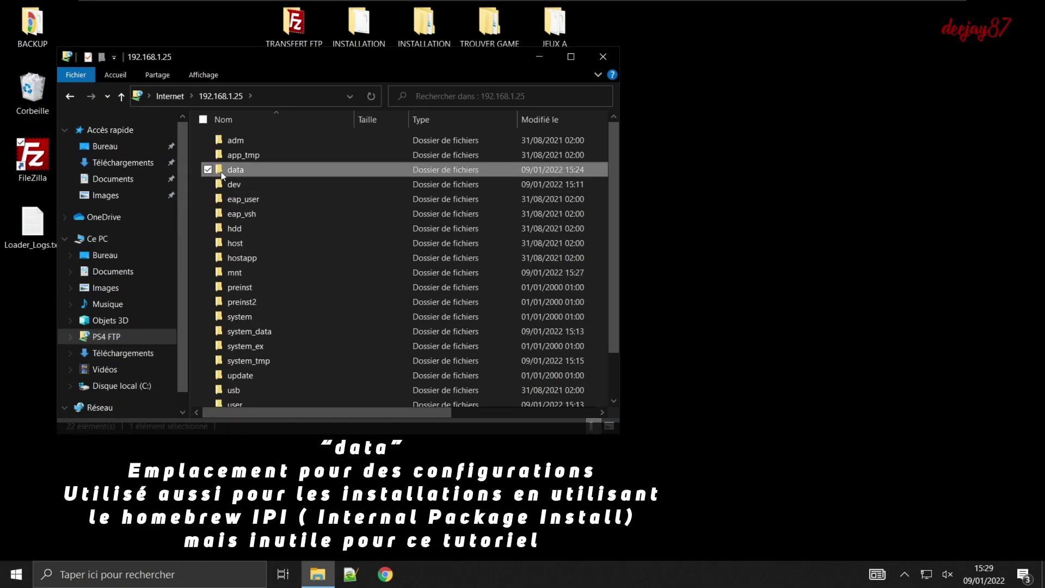
pyautogui.doubleClick(250, 169)
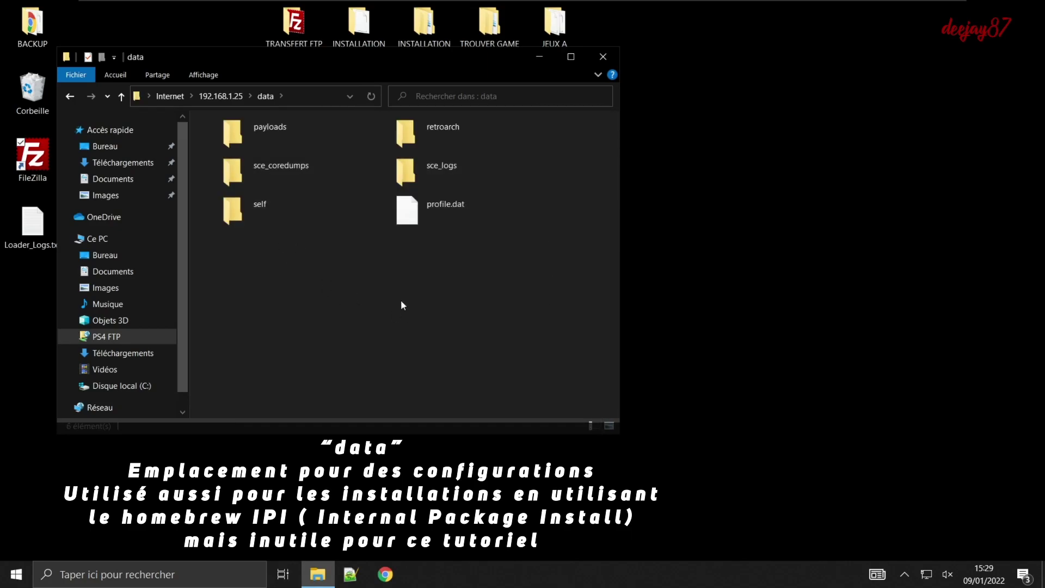
# Return to the console's root and open mnt/usb0 to view the external drive's contents
pyautogui.click(218, 95)
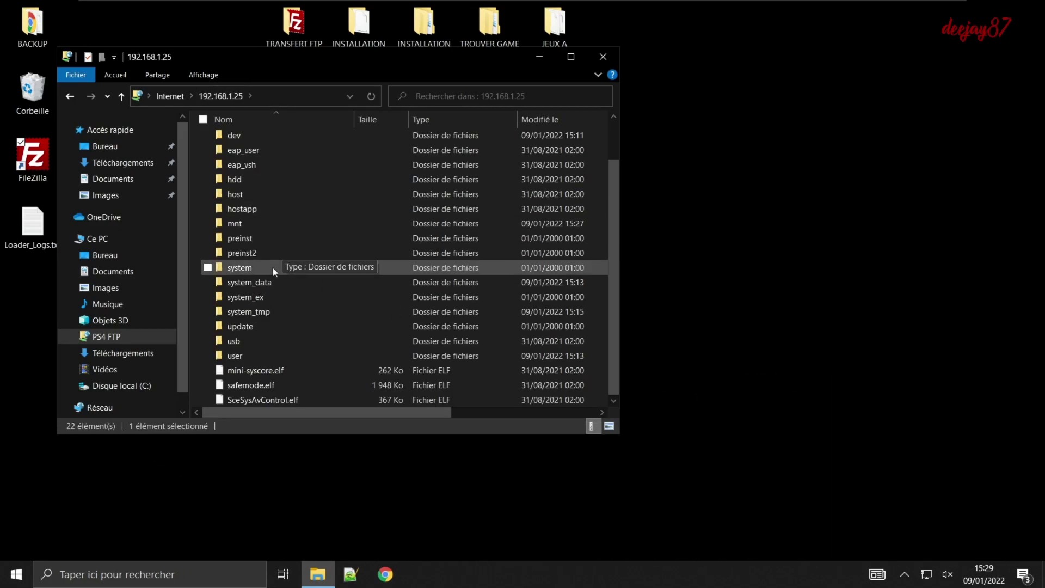
pyautogui.doubleClick(239, 224)
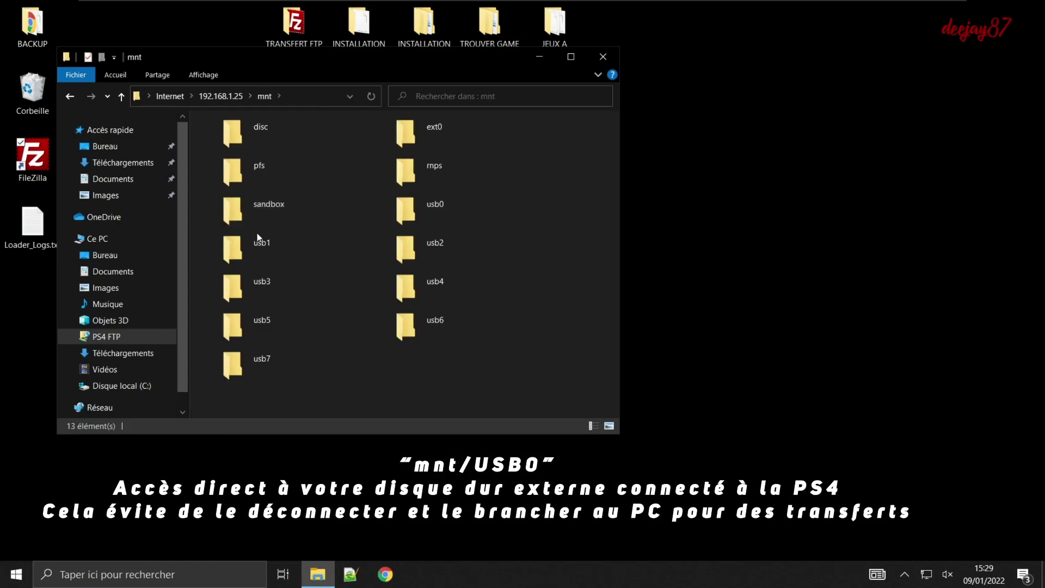
pyautogui.doubleClick(446, 204)
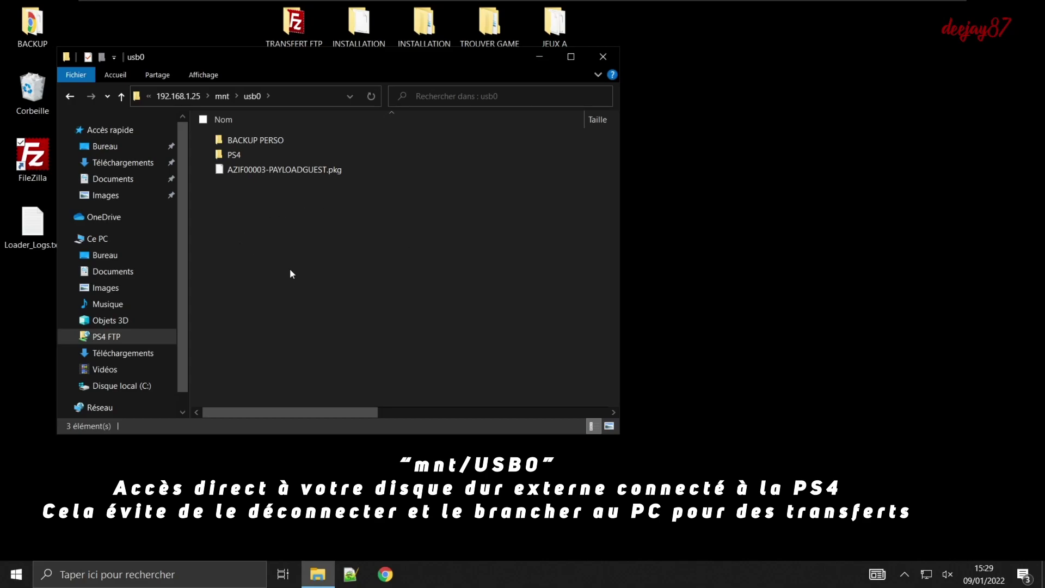
# Go back to the console's root, view the installed content in user/app, and close the window
pyautogui.click(185, 96)
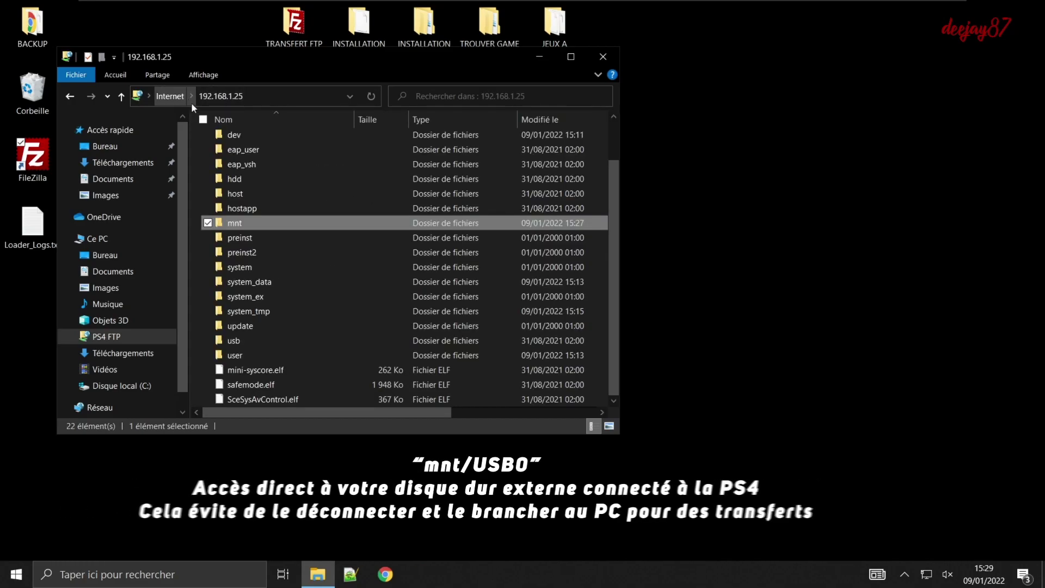
pyautogui.doubleClick(241, 356)
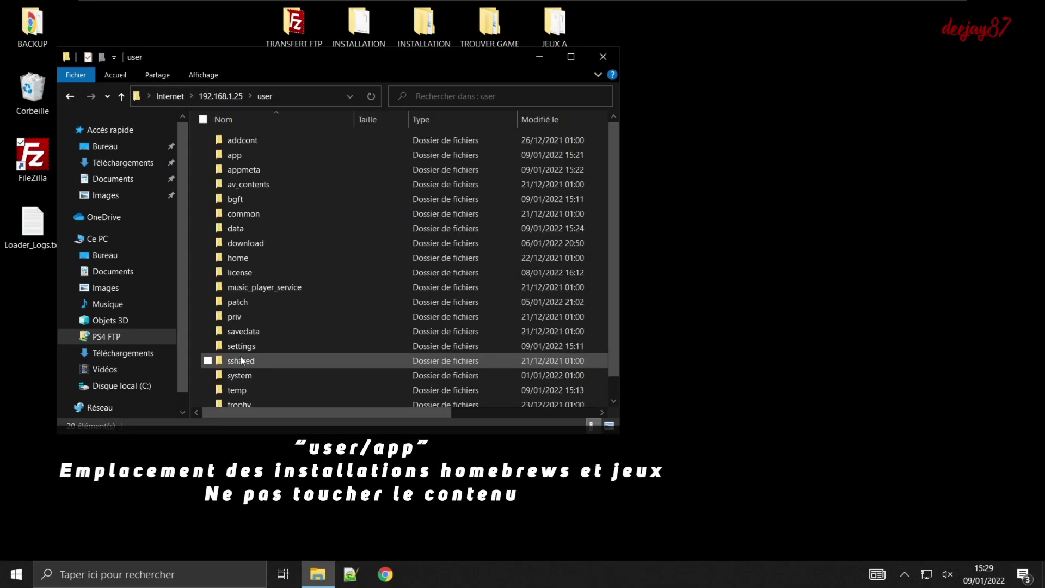
pyautogui.click(241, 156)
pyautogui.doubleClick(241, 156)
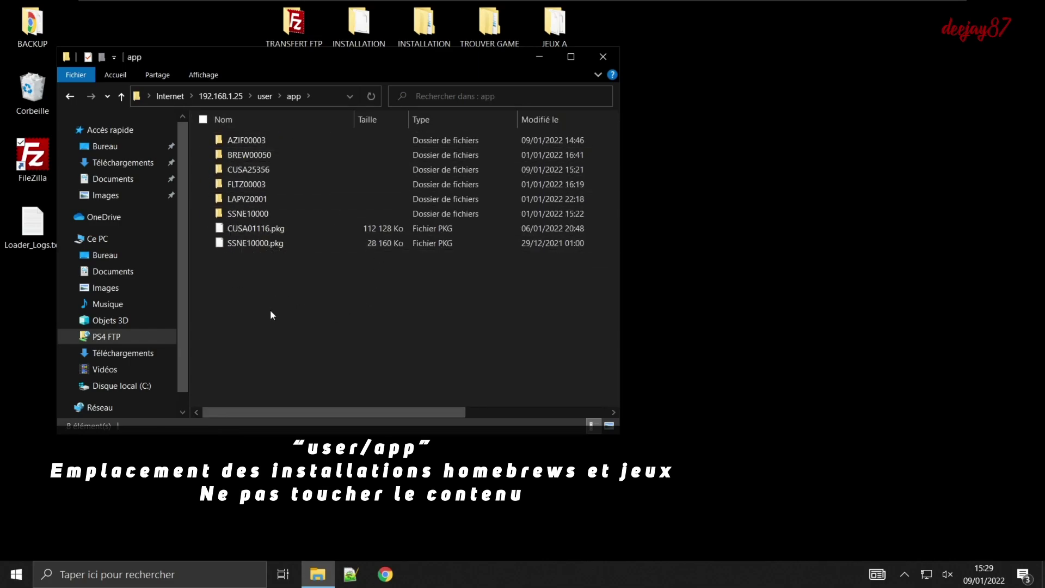
pyautogui.click(603, 57)
# Reopen File Explorer and browse the PS4 FTP location to the PS4 folder in mnt/usb0
pyautogui.click(318, 574)
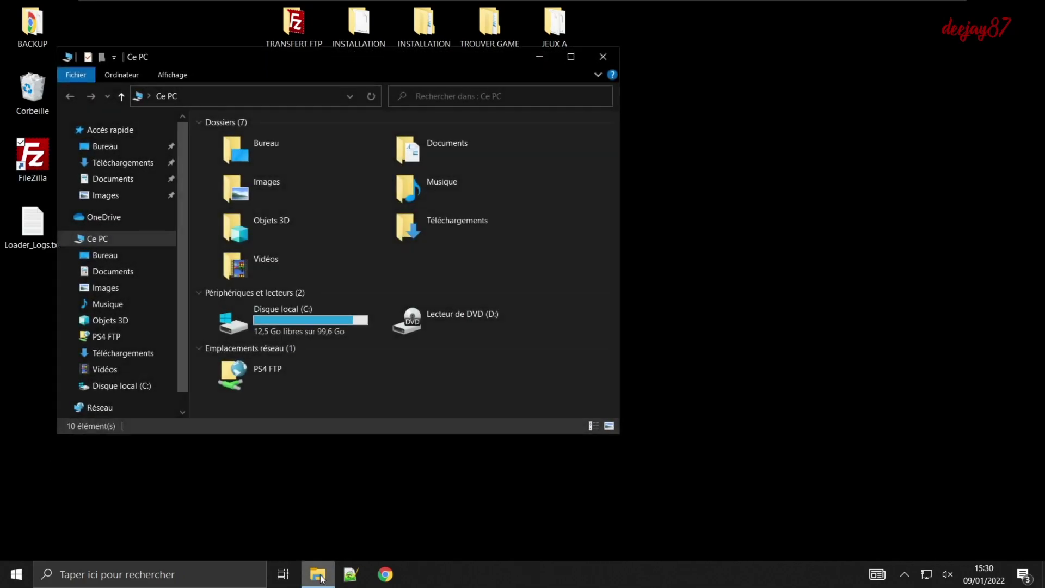
pyautogui.click(118, 337)
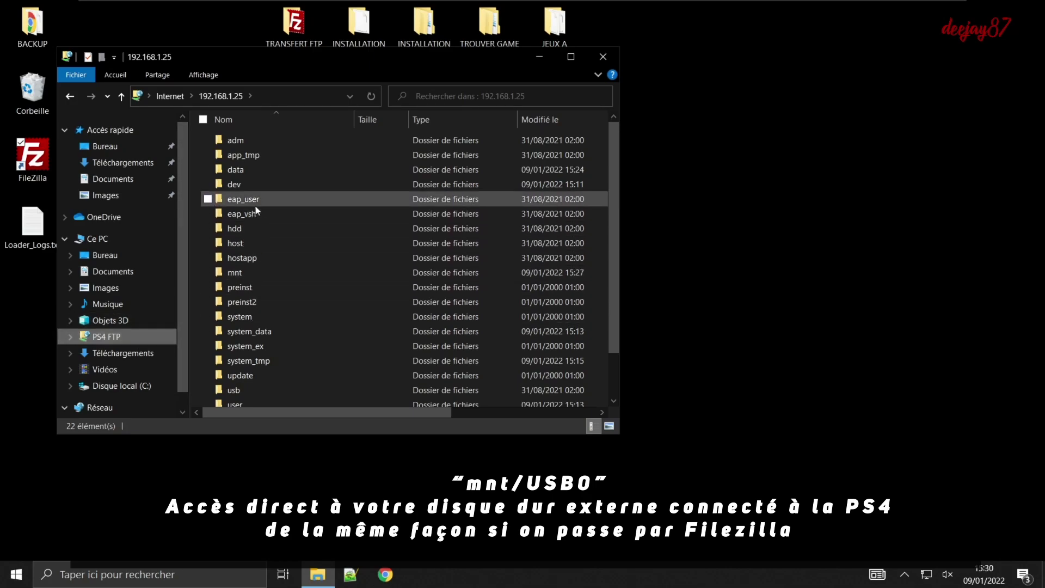
pyautogui.doubleClick(254, 273)
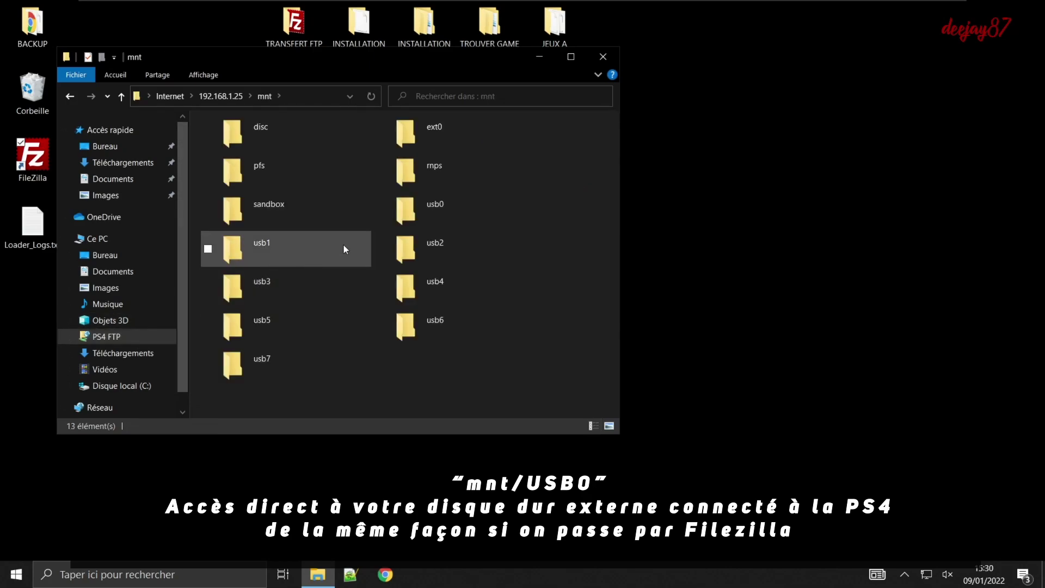
pyautogui.doubleClick(437, 209)
pyautogui.click(246, 156)
pyautogui.doubleClick(246, 156)
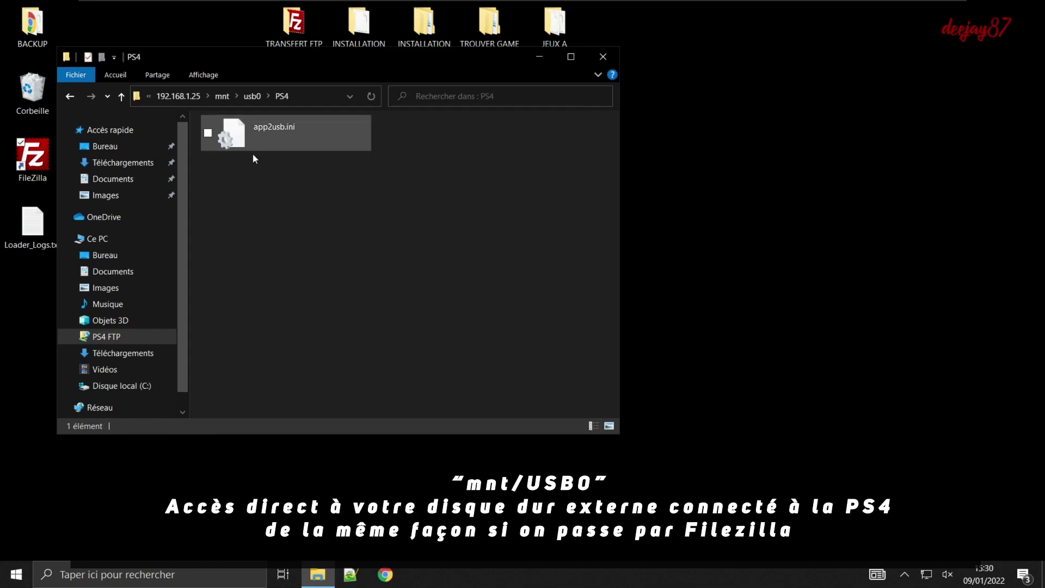
# Launch FileZilla and connect to the saved PS4 site at 192.168.1.25 from the site manager
pyautogui.click(34, 163)
pyautogui.doubleClick(34, 163)
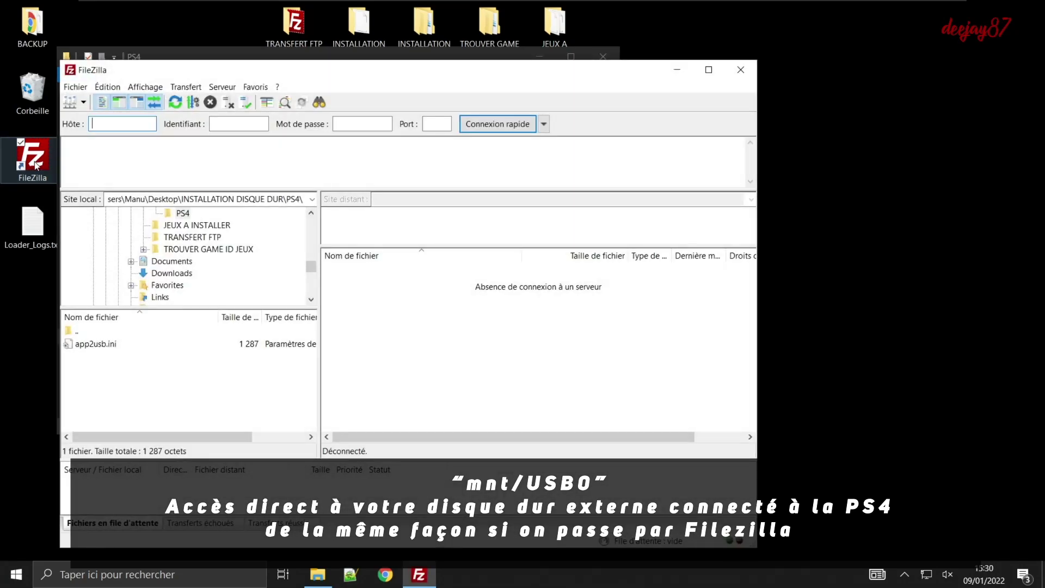
pyautogui.click(69, 103)
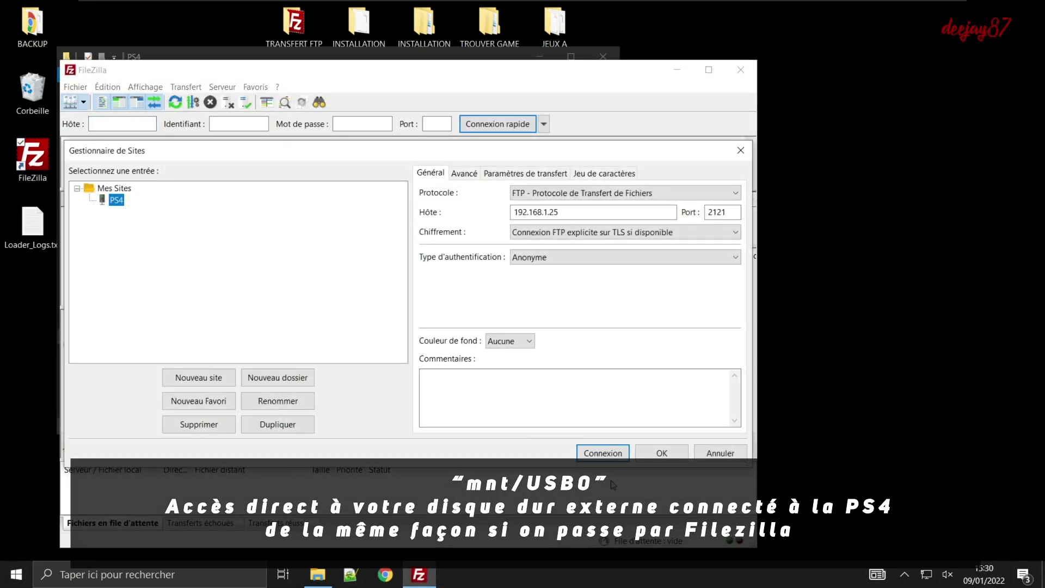
pyautogui.click(608, 454)
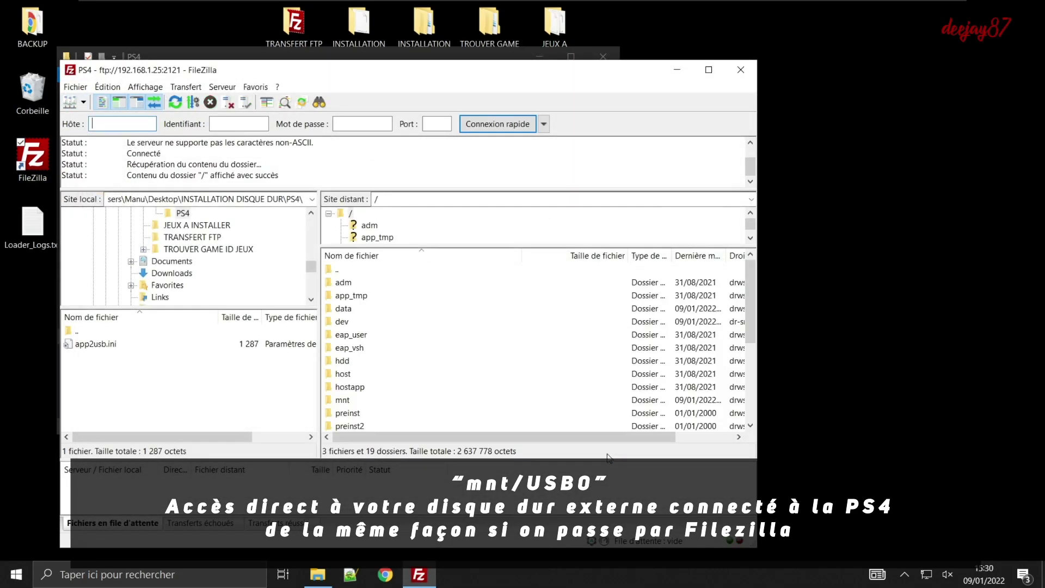
# Browse the remote site to /mnt/usb0/PS4, then close FileZilla and the File Explorer window
pyautogui.click(349, 400)
pyautogui.doubleClick(362, 401)
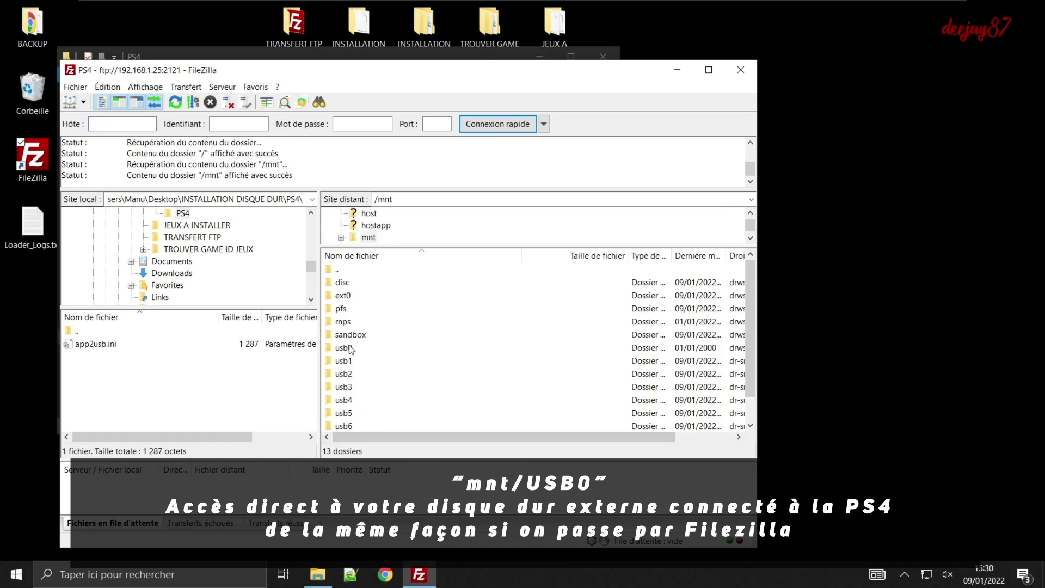
pyautogui.click(353, 349)
pyautogui.doubleClick(368, 348)
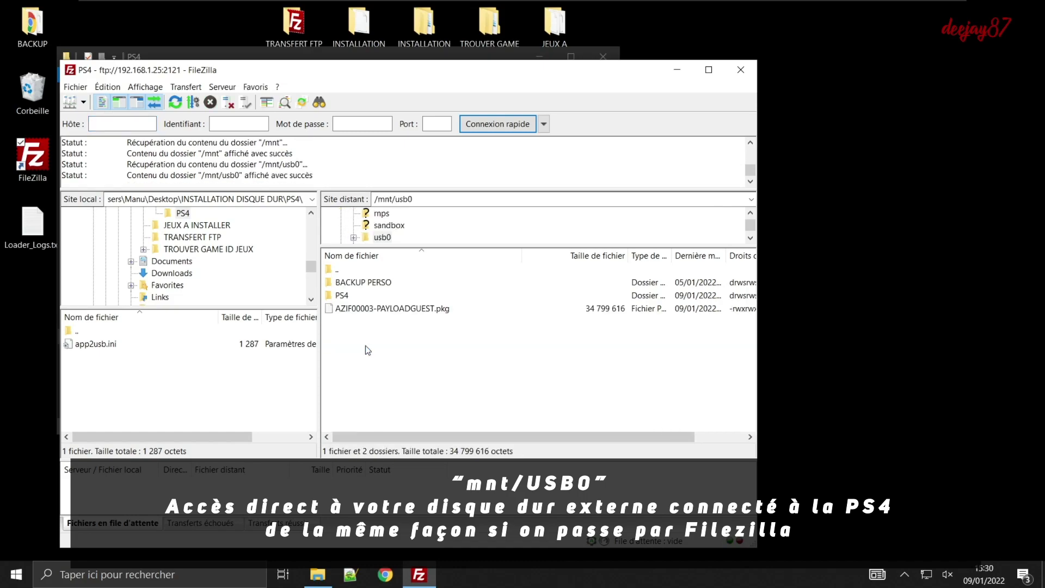
pyautogui.click(342, 295)
pyautogui.doubleClick(355, 296)
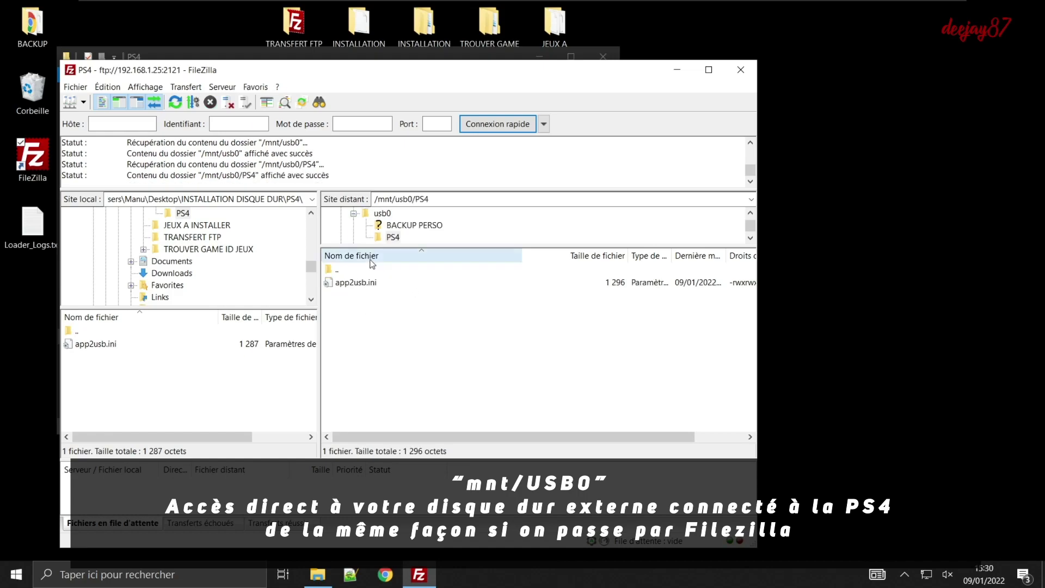
pyautogui.click(741, 70)
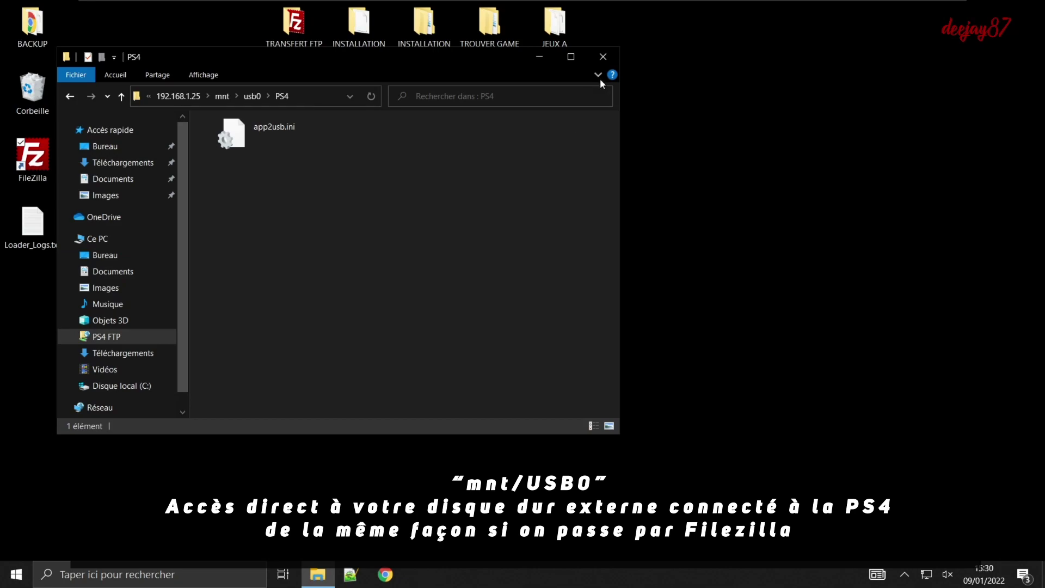
pyautogui.click(604, 57)
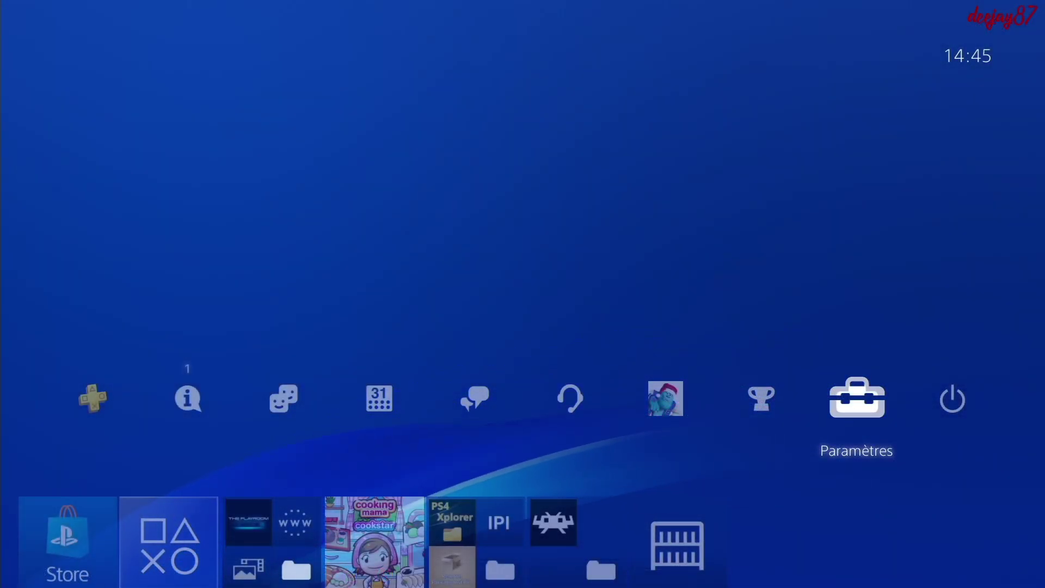
# On the PS4, open the GoldHEN settings from Paramètres and check the Enable BinLoader Server option
pyautogui.press('Return')
pyautogui.press('Up')
pyautogui.press('Up')
pyautogui.press('Up')
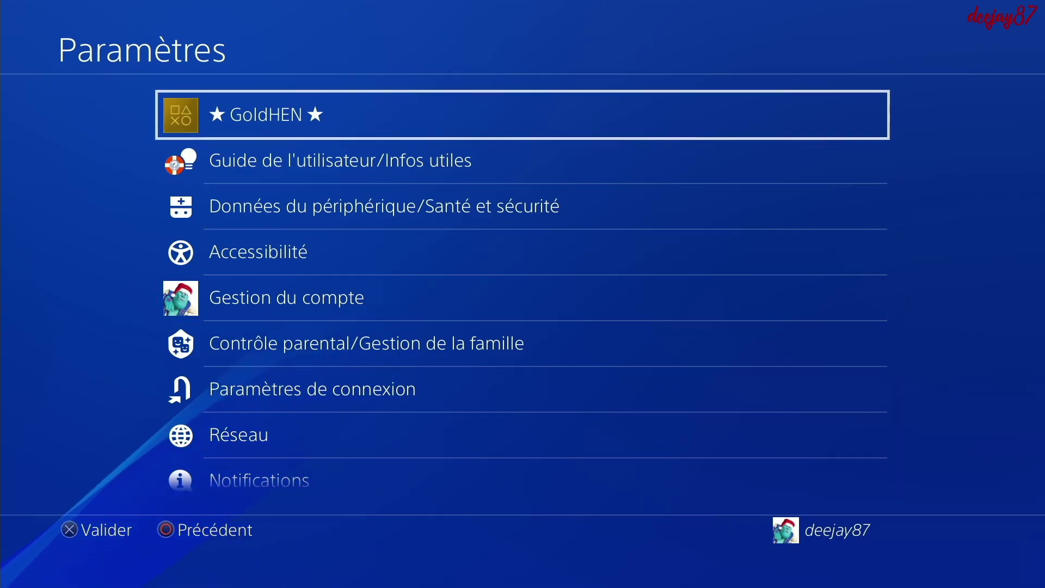
pyautogui.press('Return')
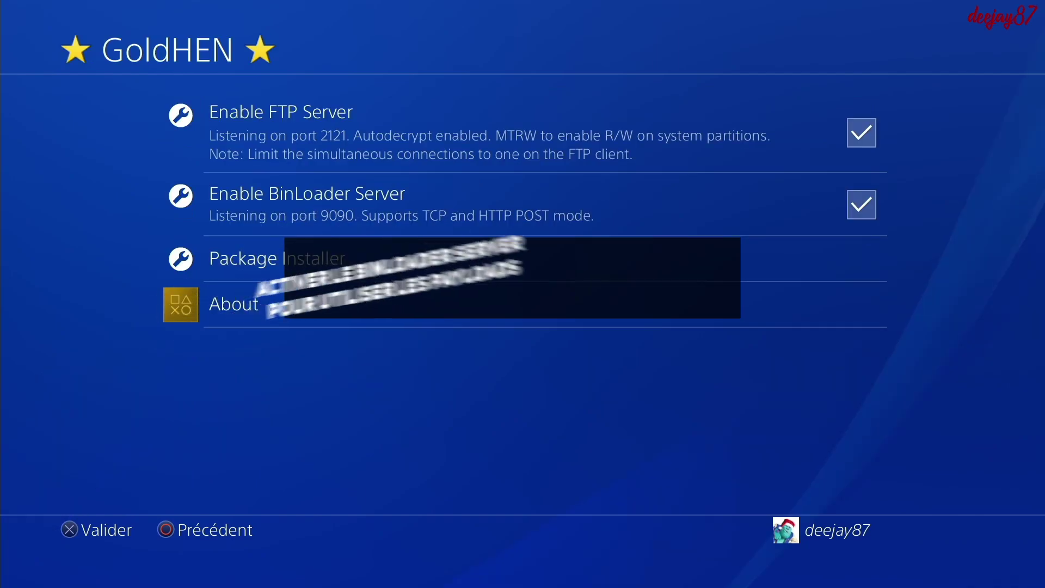
pyautogui.press('Down')
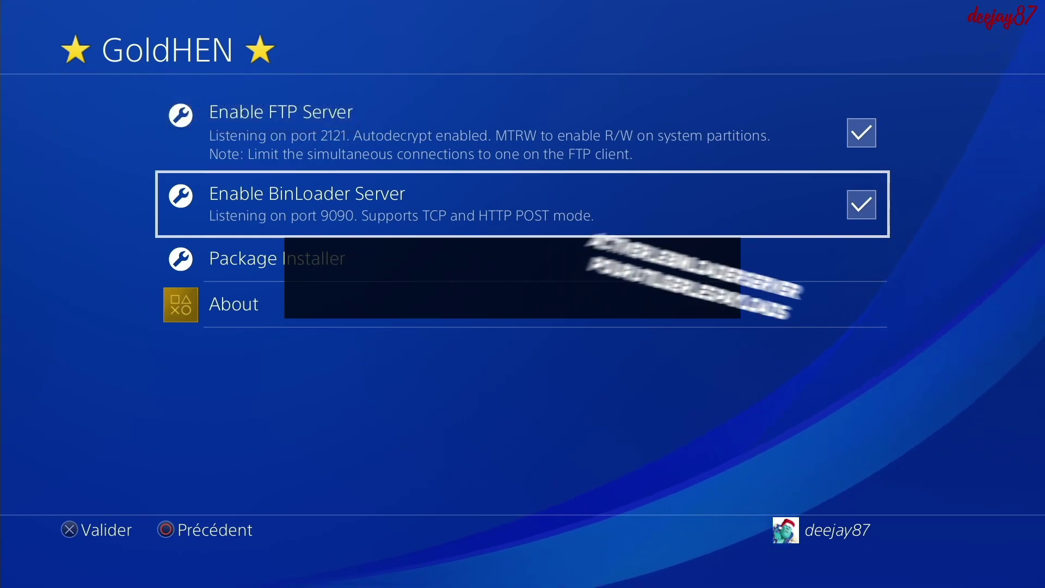
# Install AZIF00003-PAYLOADGUEST.pkg with GoldHEN's Package Installer and leave the installer
pyautogui.press('Down')
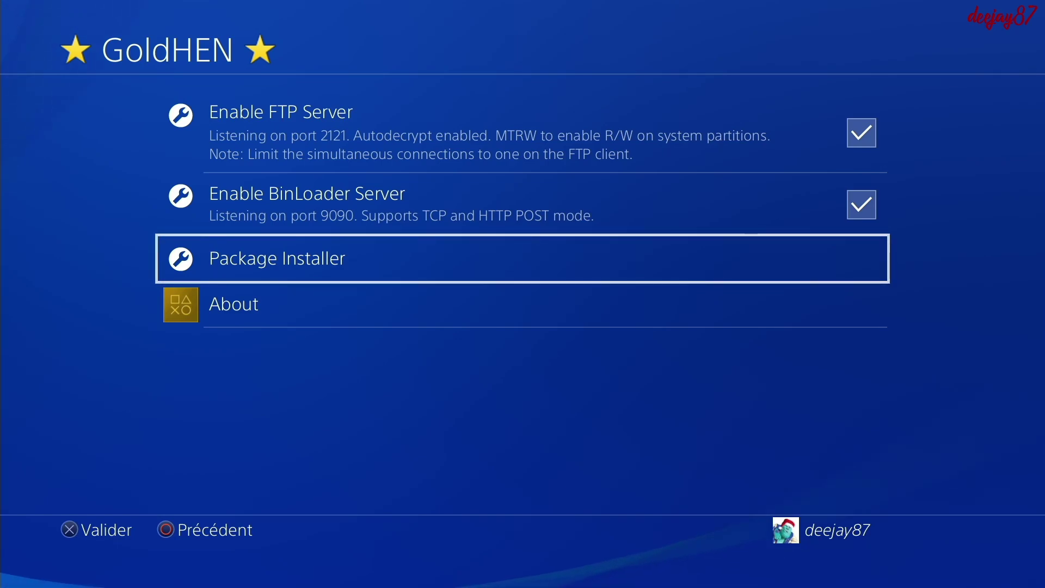
pyautogui.press('Return')
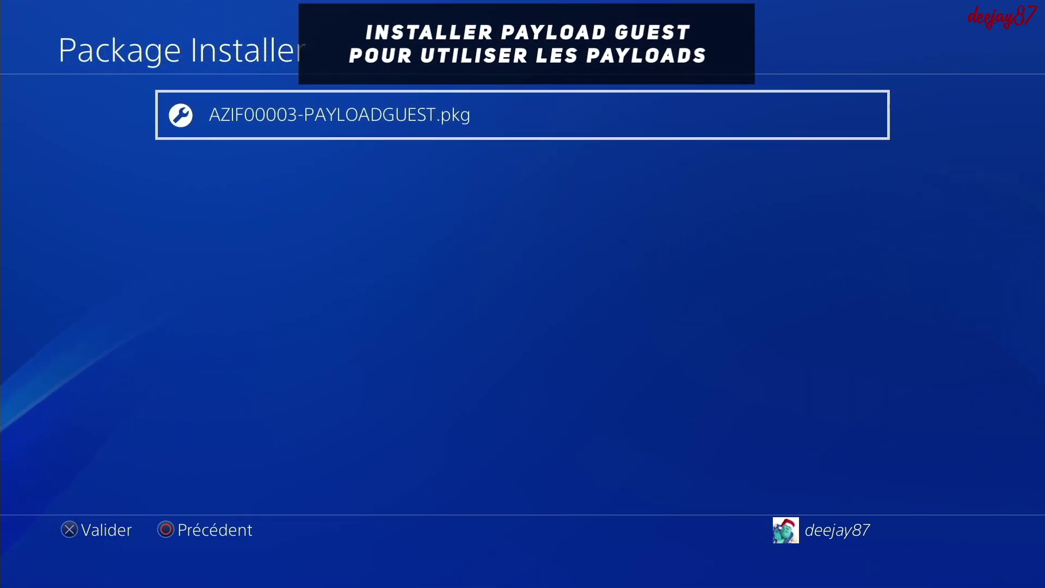
pyautogui.press('Return')
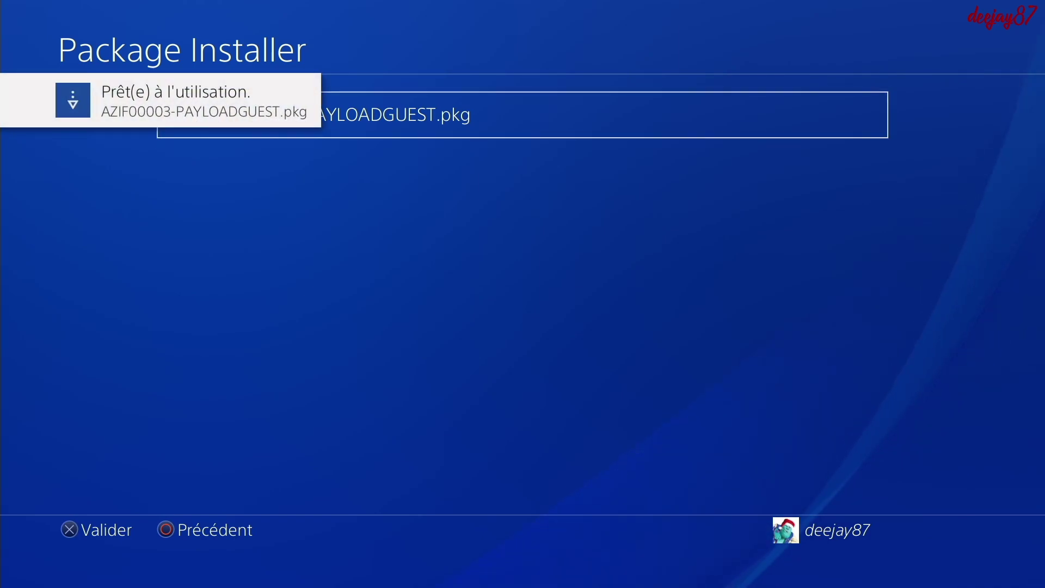
pyautogui.press('Escape')
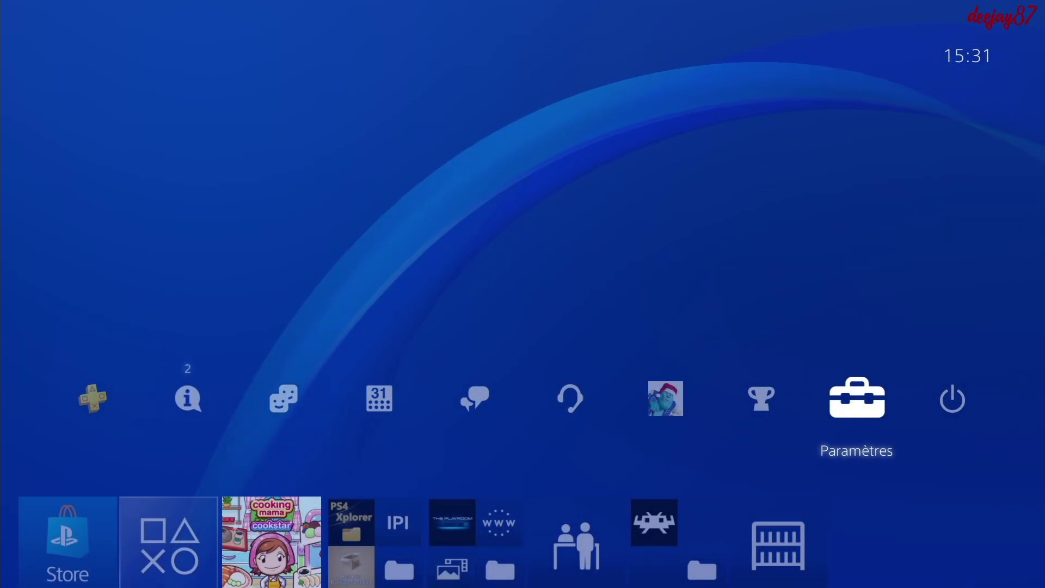
# Return to the home screen's application row and select the Payload Guest application
pyautogui.press('Left')
pyautogui.press('Down')
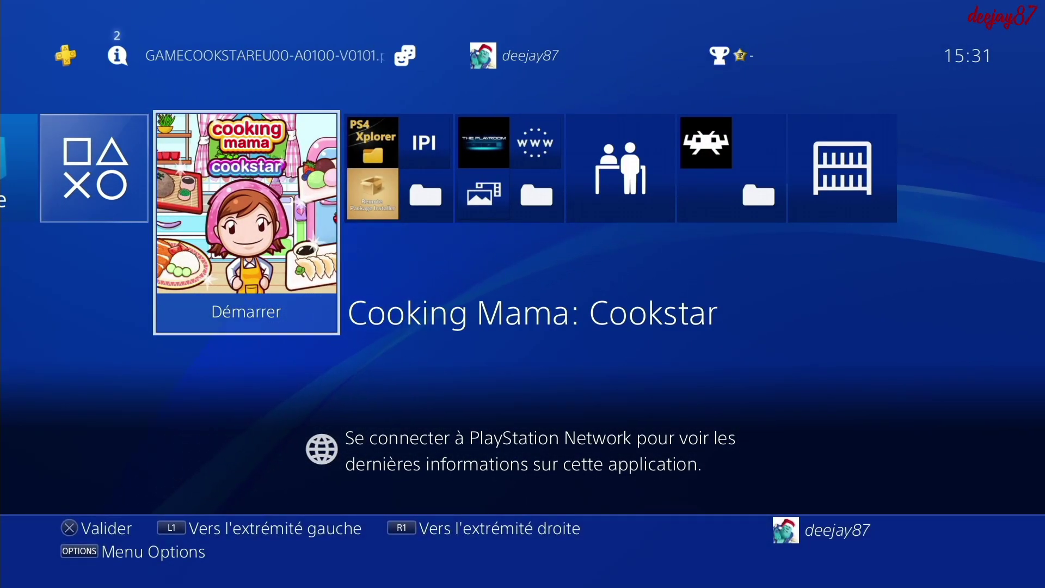
pyautogui.press('Right')
pyautogui.press('Right')
pyautogui.press('Right')
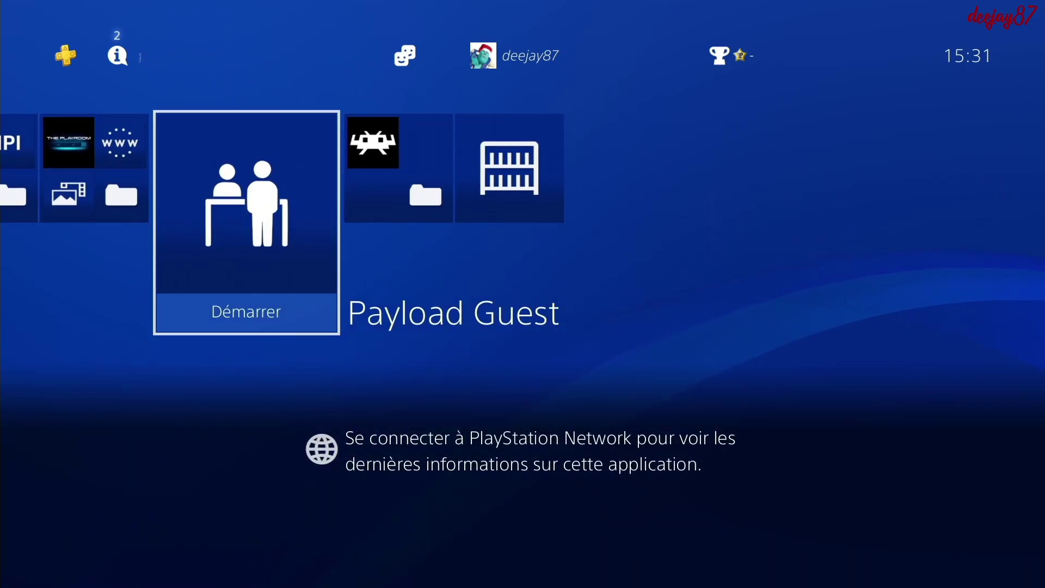
# Reopen the GoldHEN settings from Paramètres, recheck the Enable BinLoader Server option, and go back to the settings list
pyautogui.press('Up')
pyautogui.press('Right')
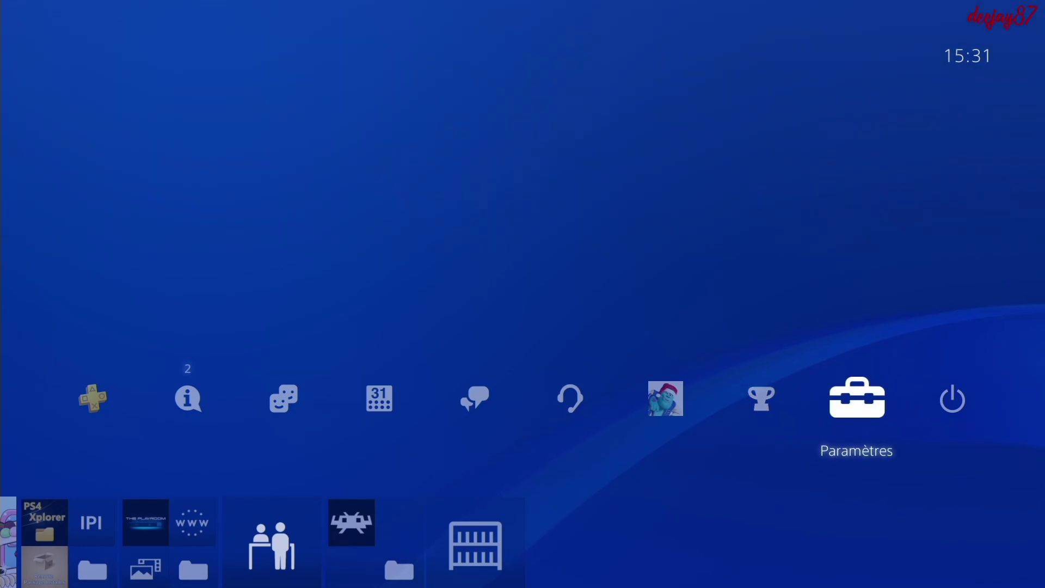
pyautogui.press('Return')
pyautogui.press('Up')
pyautogui.press('Up')
pyautogui.press('Up')
pyautogui.press('Return')
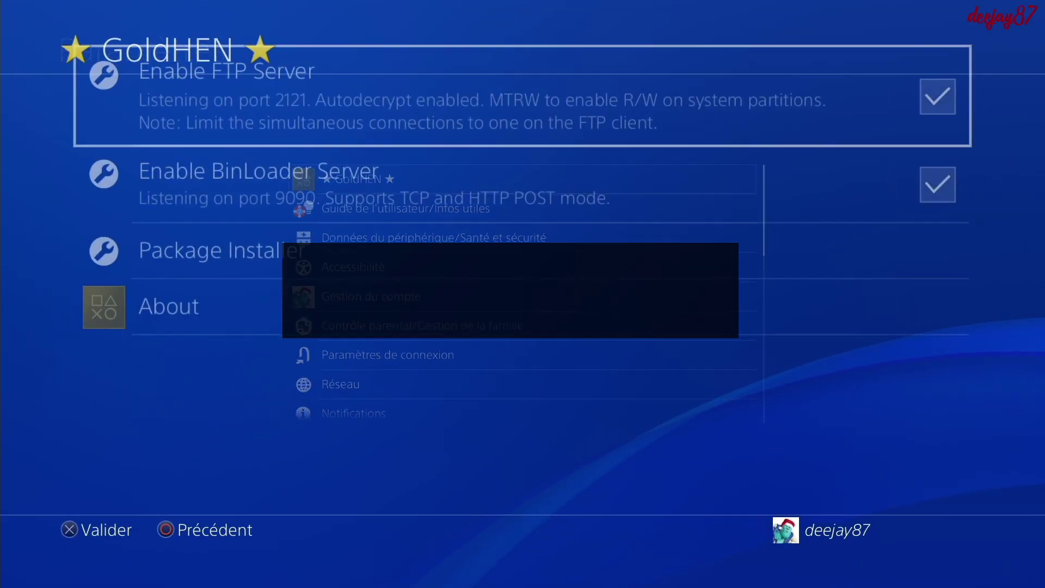
pyautogui.press('Down')
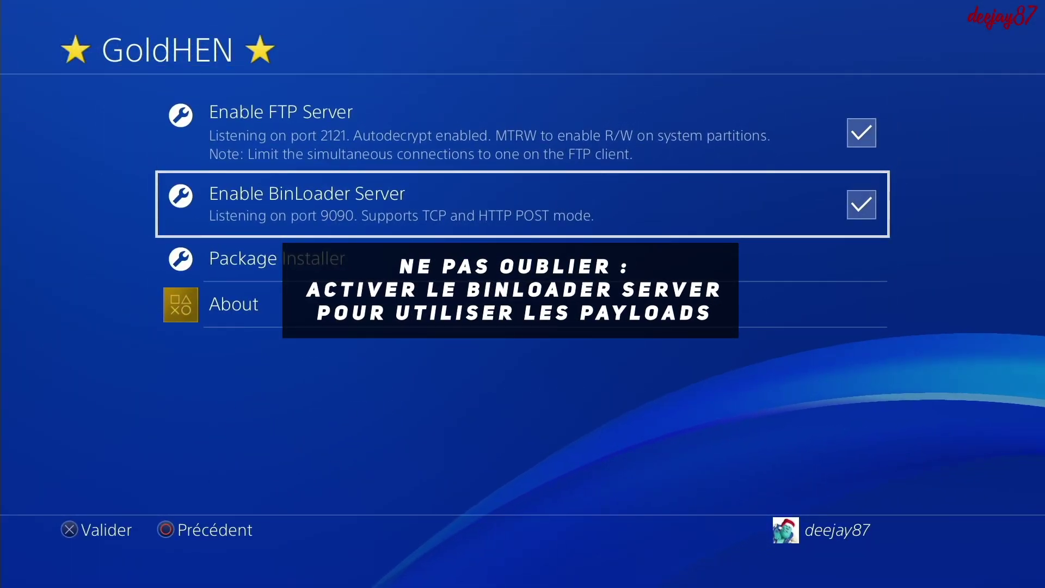
pyautogui.press('Escape')
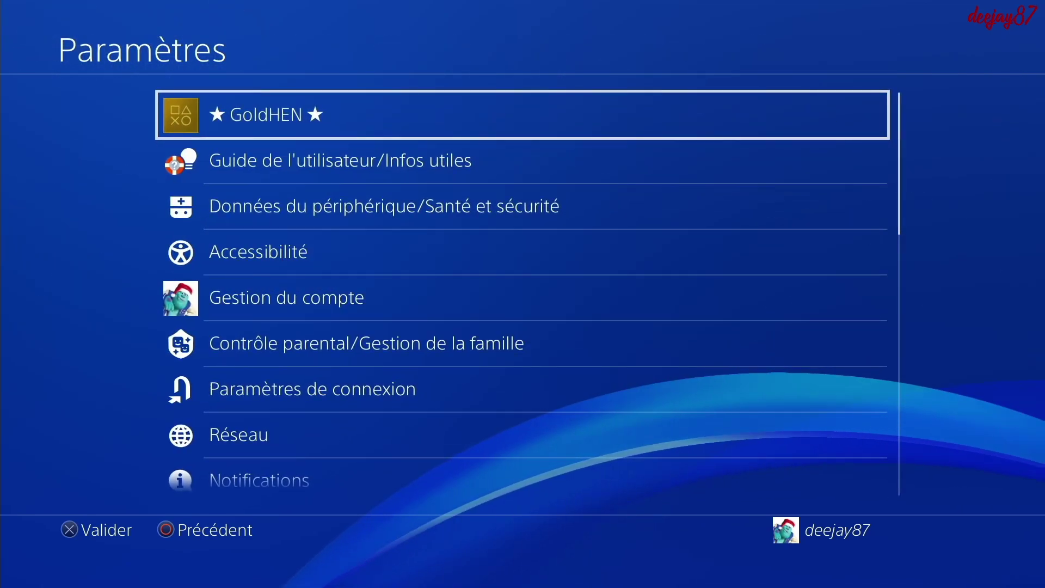
# Leave the settings and start the Payload Guest application from the home screen
pyautogui.press('Escape')
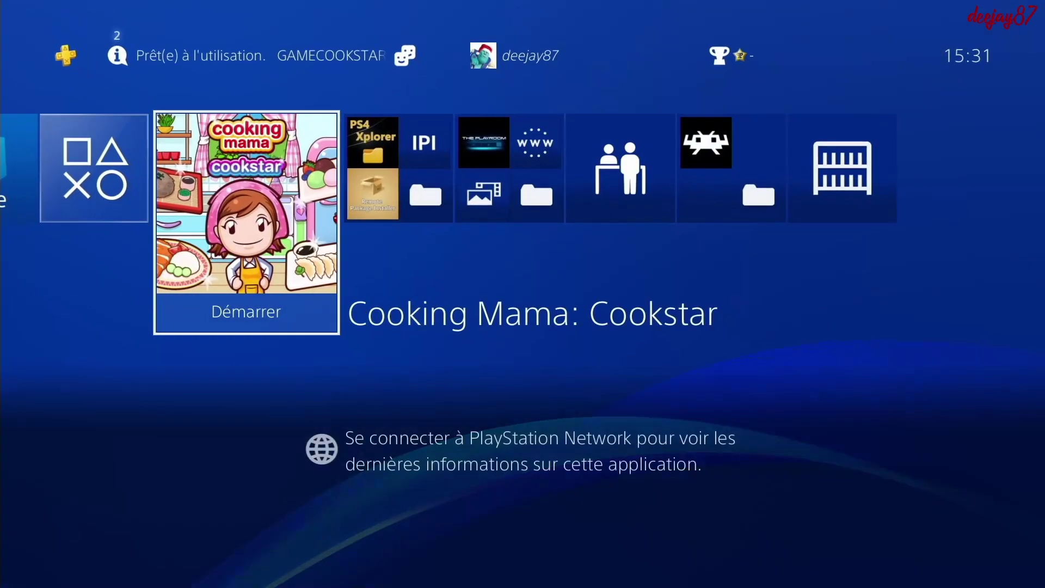
pyautogui.press('Right')
pyautogui.press('Right')
pyautogui.press('Right')
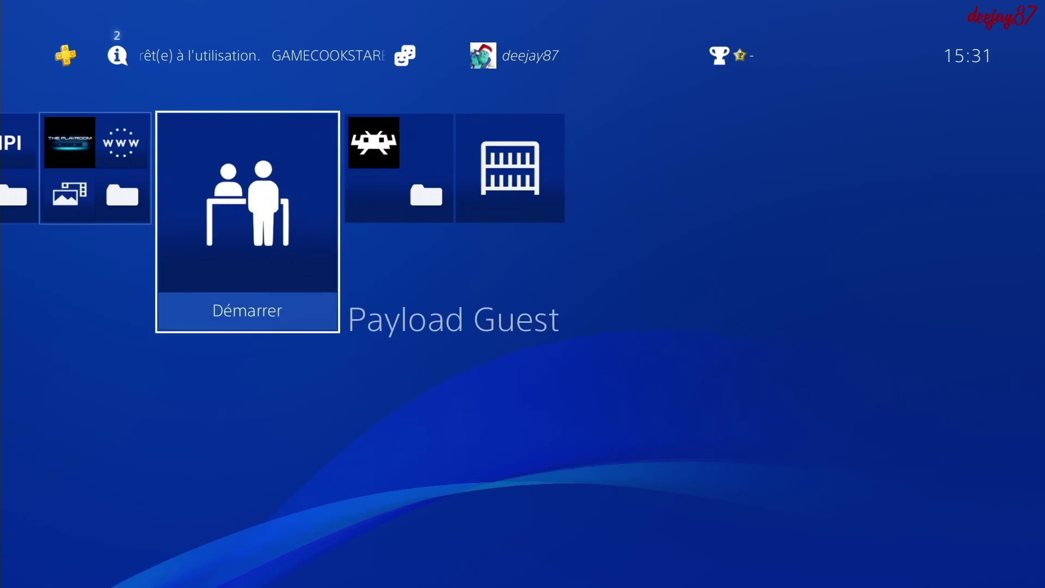
pyautogui.press('Return')
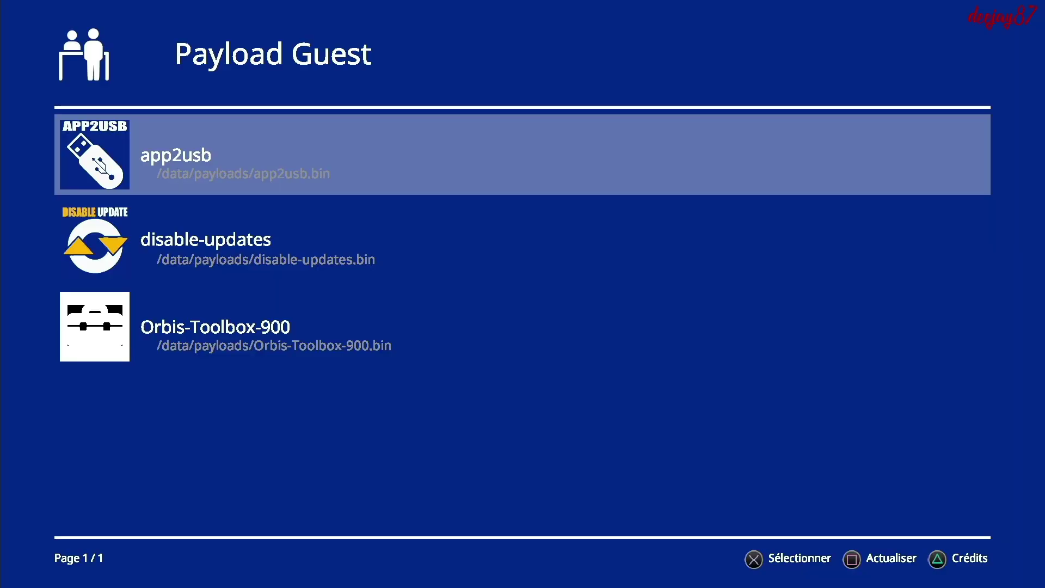
# Load the Orbis-Toolbox-900 payload in Payload Guest and return to the home screen
pyautogui.press('Down')
pyautogui.press('Down')
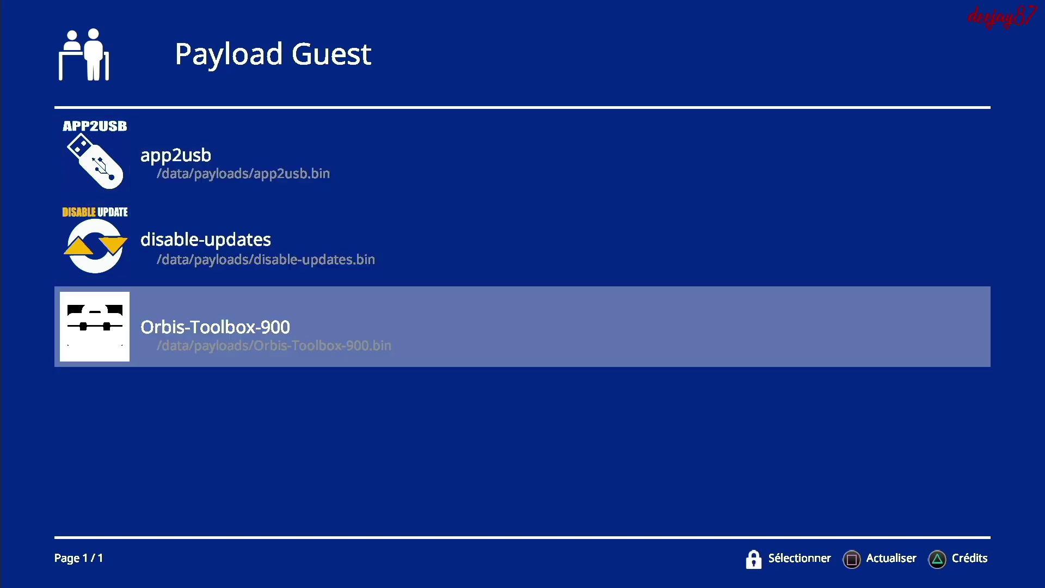
pyautogui.press('Return')
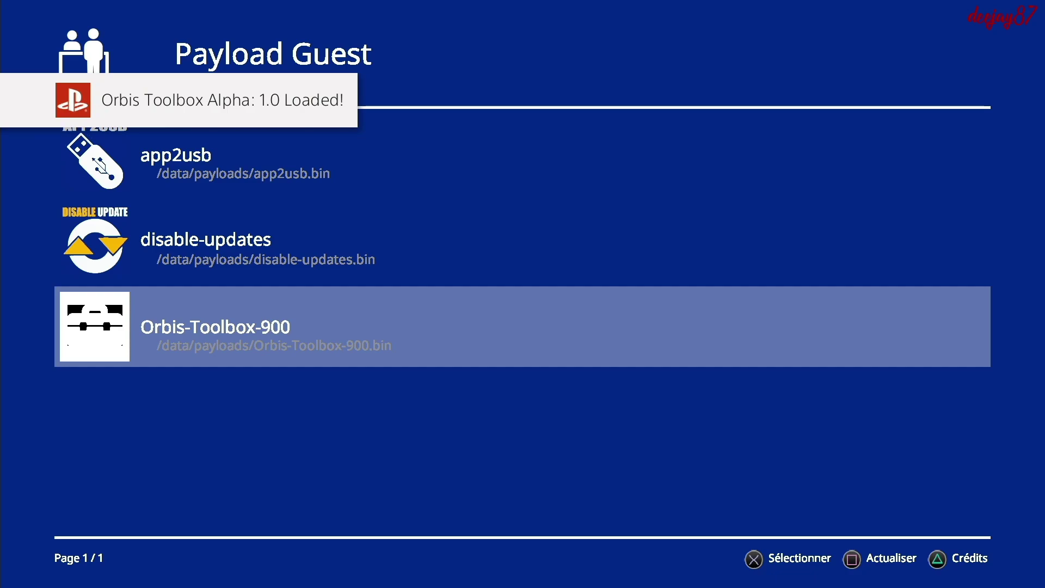
pyautogui.press('Home')
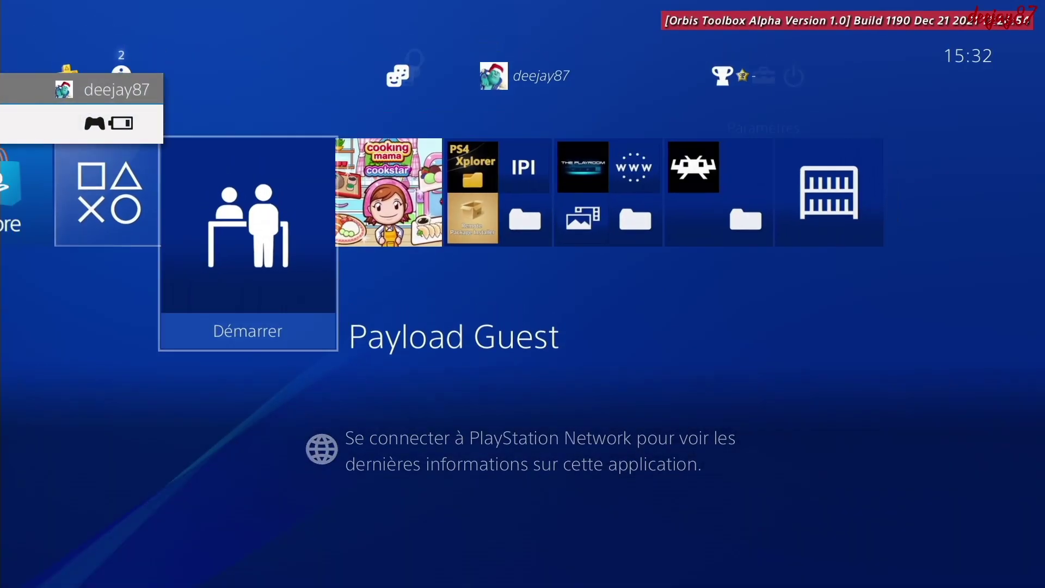
# Enable Show TitleID Labels in the Orbis Toolbox Settings and go back to the home screen to select the Cooking Mama game
pyautogui.press('Up')
pyautogui.press('Return')
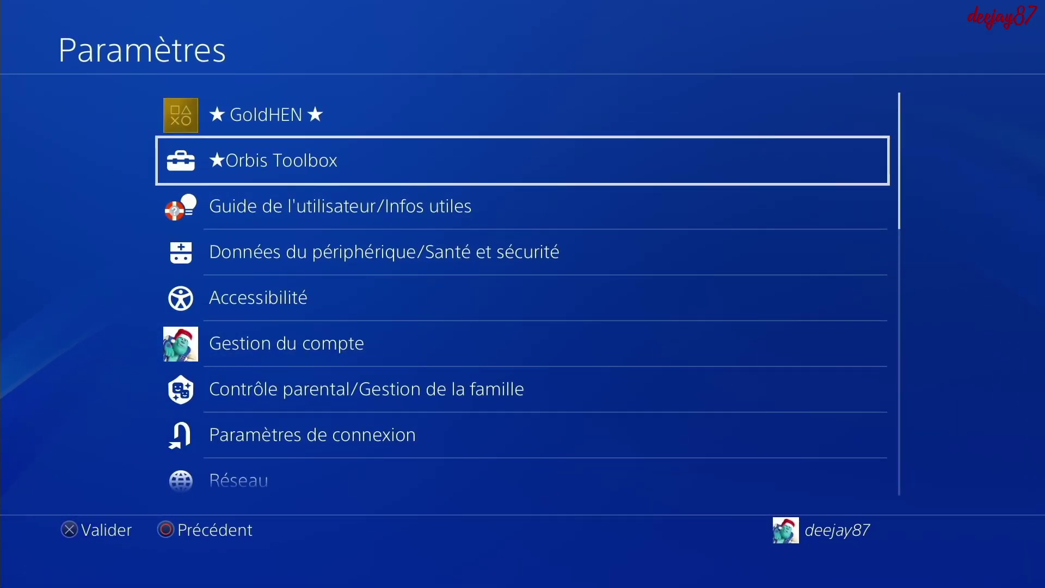
pyautogui.press('Return')
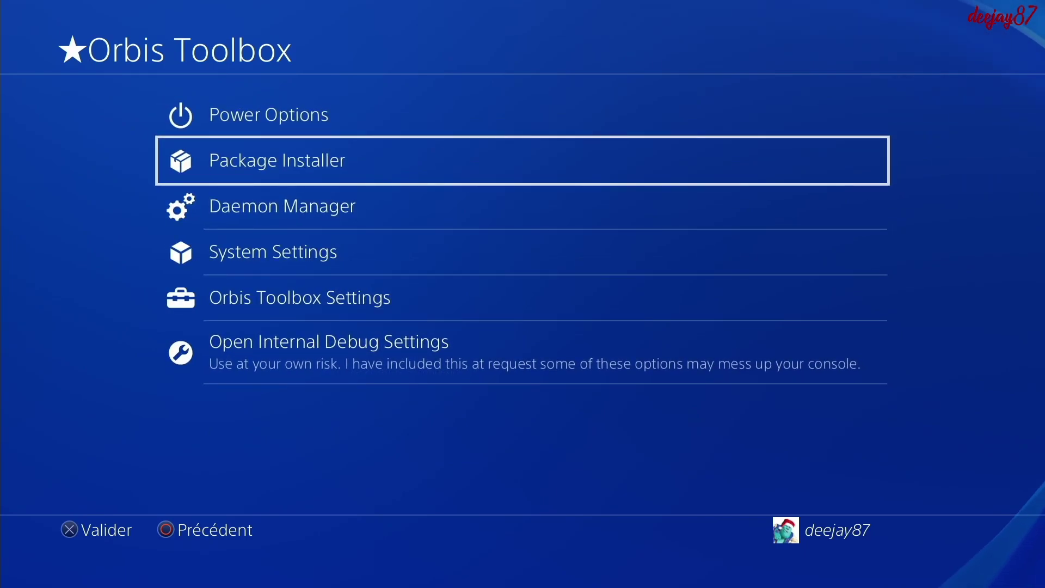
pyautogui.press('Down')
pyautogui.press('Down')
pyautogui.press('Down')
pyautogui.press('Return')
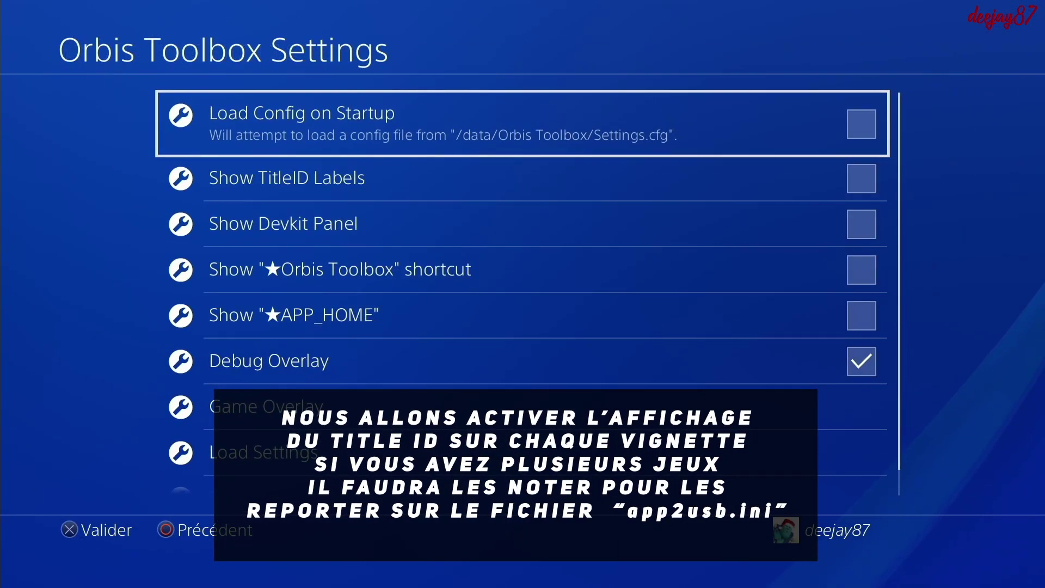
pyautogui.press('Down')
pyautogui.press('Return')
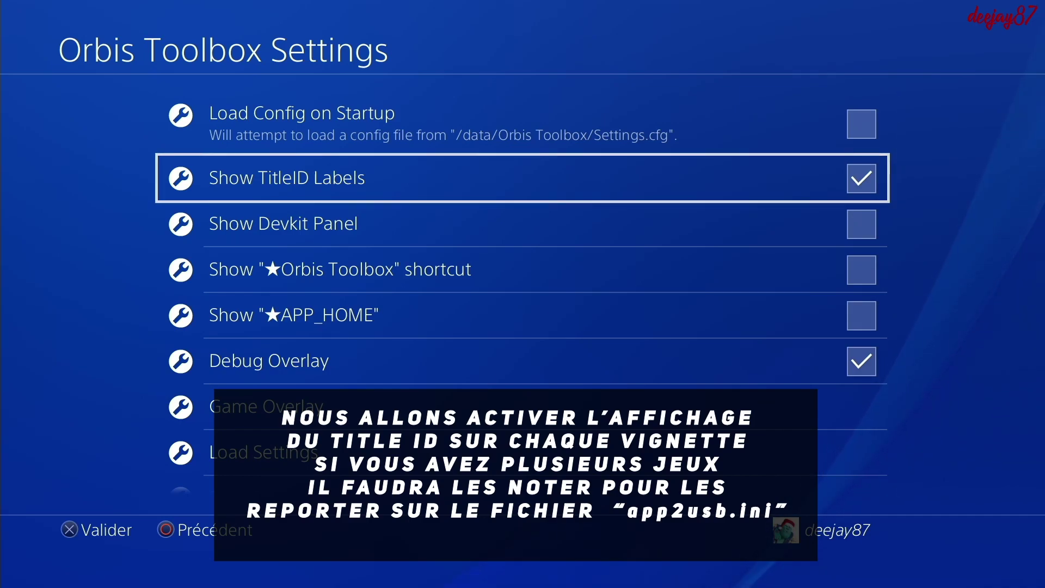
pyautogui.press('Escape')
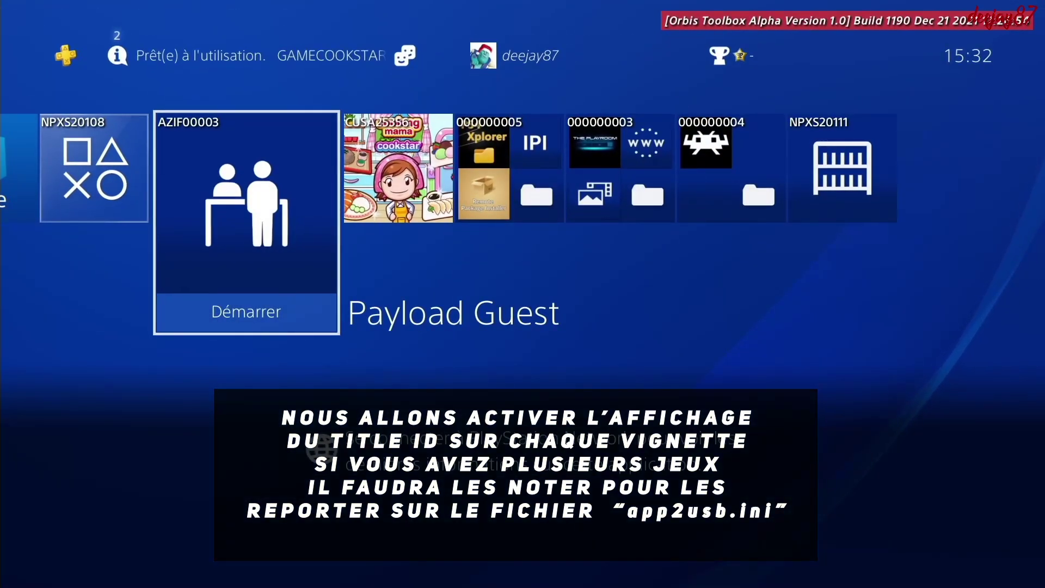
pyautogui.press('Right')
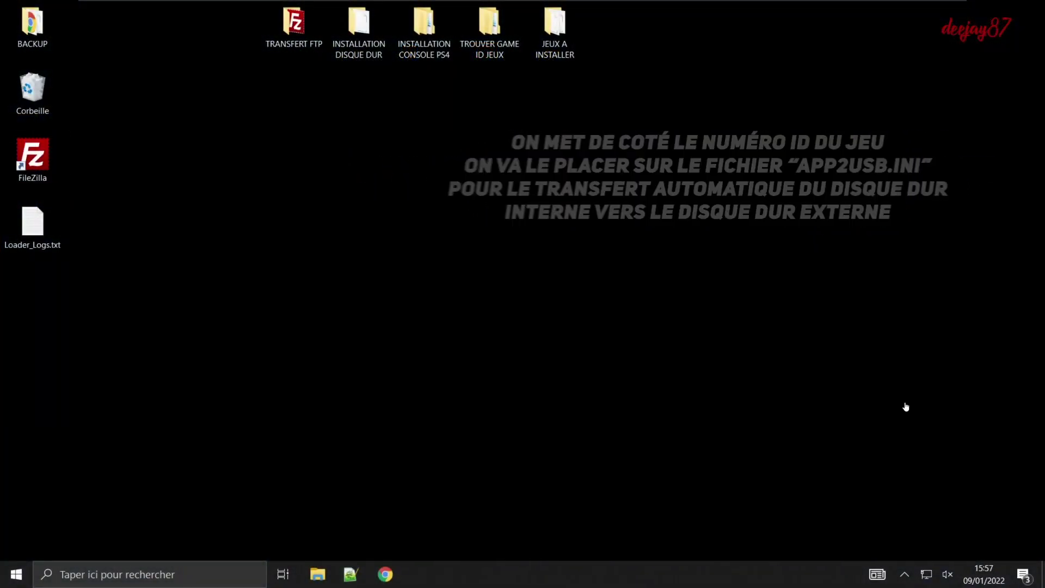
# On the PC, open Windows Explorer and browse the PS4 FTP location to the mnt/usb0/PS4 folder
pyautogui.click(318, 574)
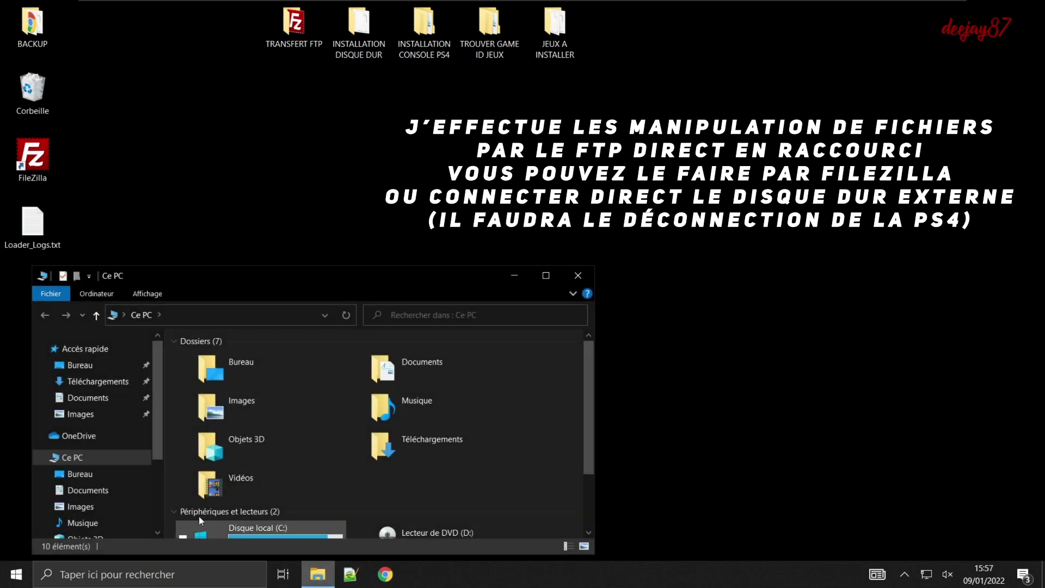
pyautogui.scroll(-1, 113, 493)
pyautogui.click(82, 495)
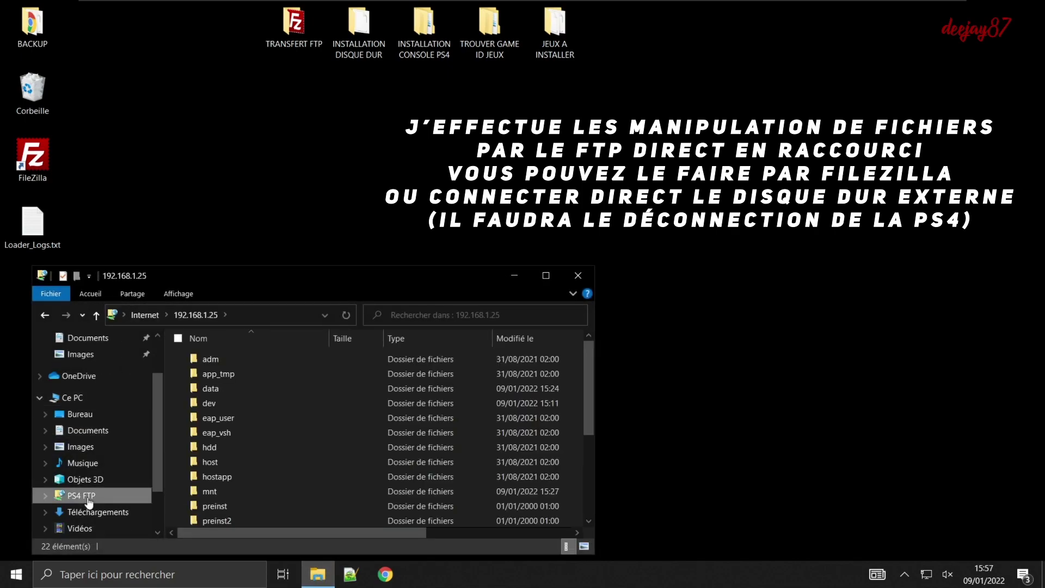
pyautogui.click(216, 492)
pyautogui.doubleClick(217, 490)
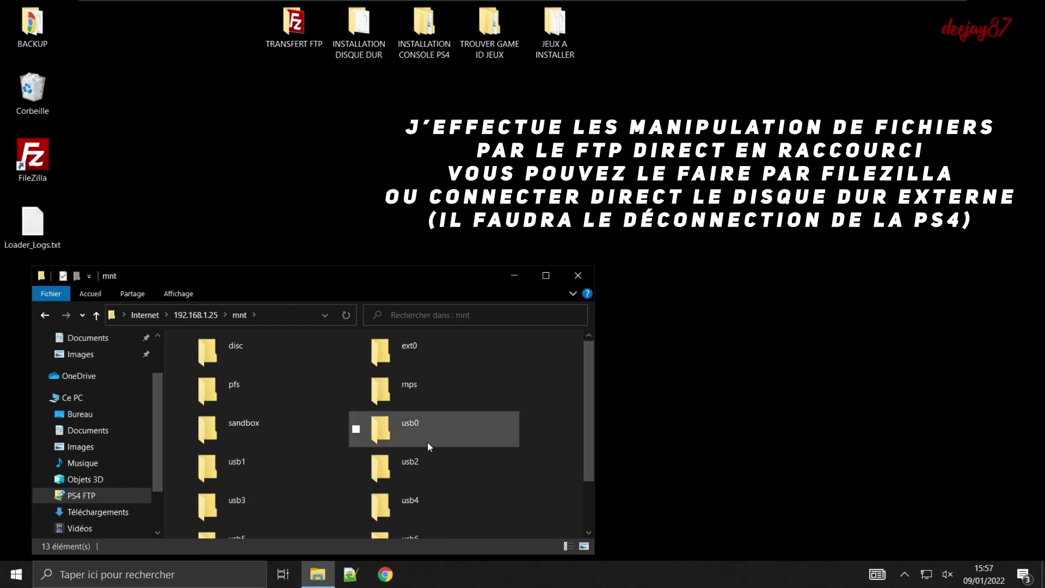
pyautogui.doubleClick(420, 426)
pyautogui.click(220, 374)
pyautogui.doubleClick(221, 374)
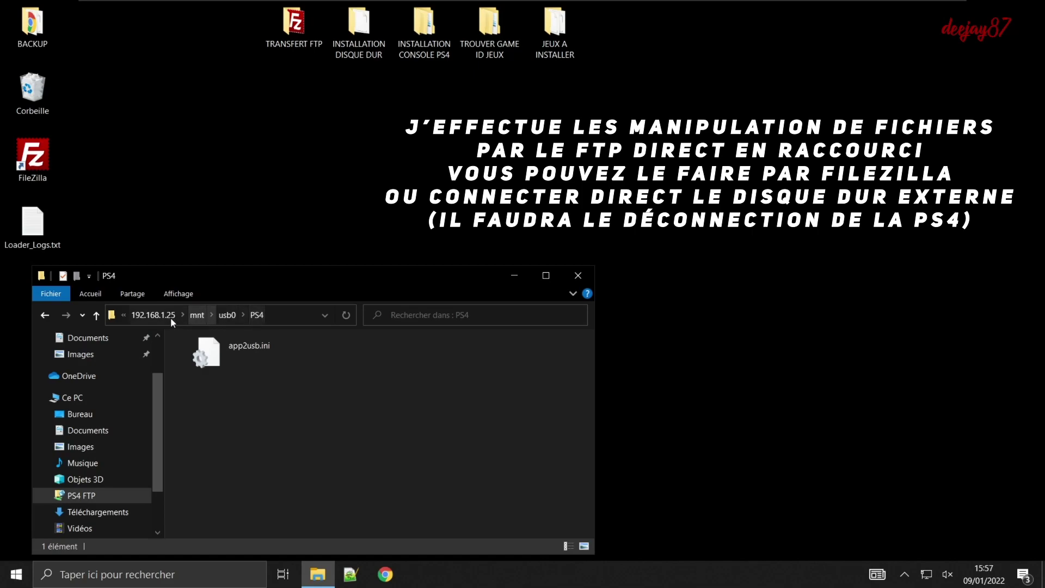
# Copy app2usb.ini from the PS4 folder to the Windows desktop
pyautogui.click(252, 349)
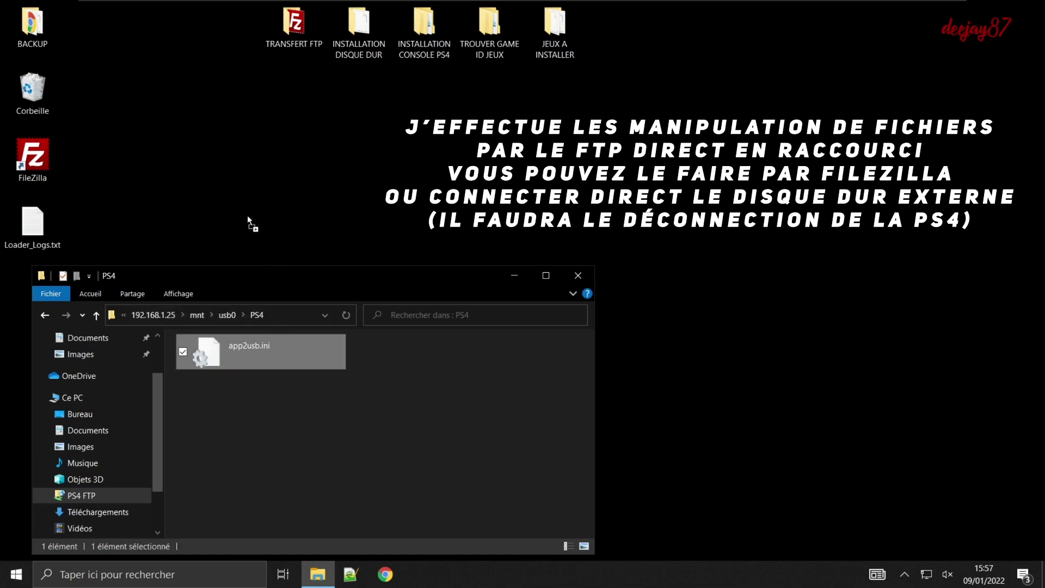
pyautogui.click(243, 214)
pyautogui.hotkey('ctrl', 'v')
pyautogui.moveTo(231, 233); pyautogui.dragTo(204, 129)
# Open the desktop copy of app2usb.ini, add CUSA25356 at the end of the file, save it and close the editor
pyautogui.doubleClick(227, 157)
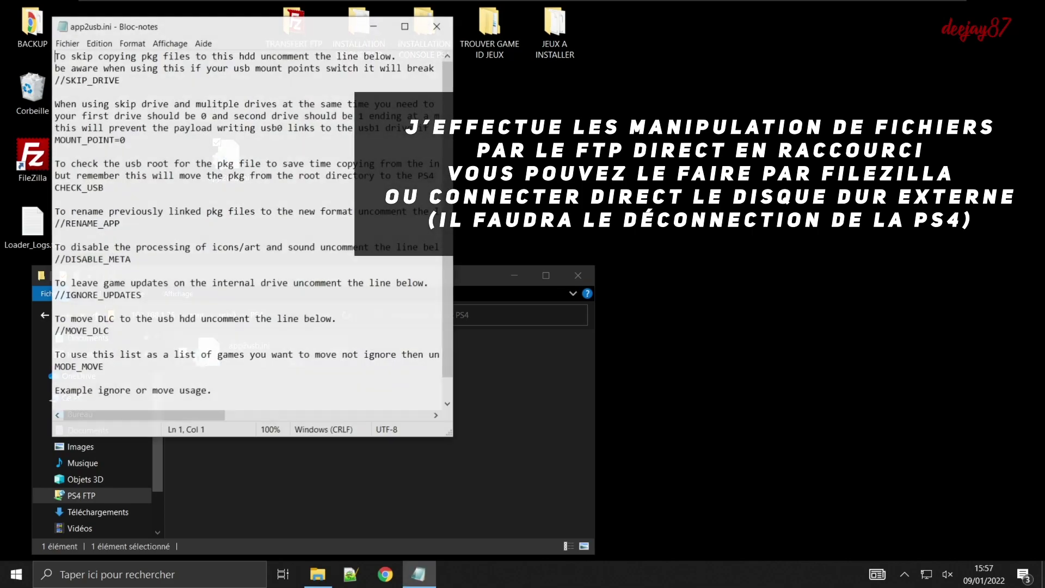
pyautogui.scroll(-1, 248, 217)
pyautogui.click(50, 378)
pyautogui.write('CUSA25356')
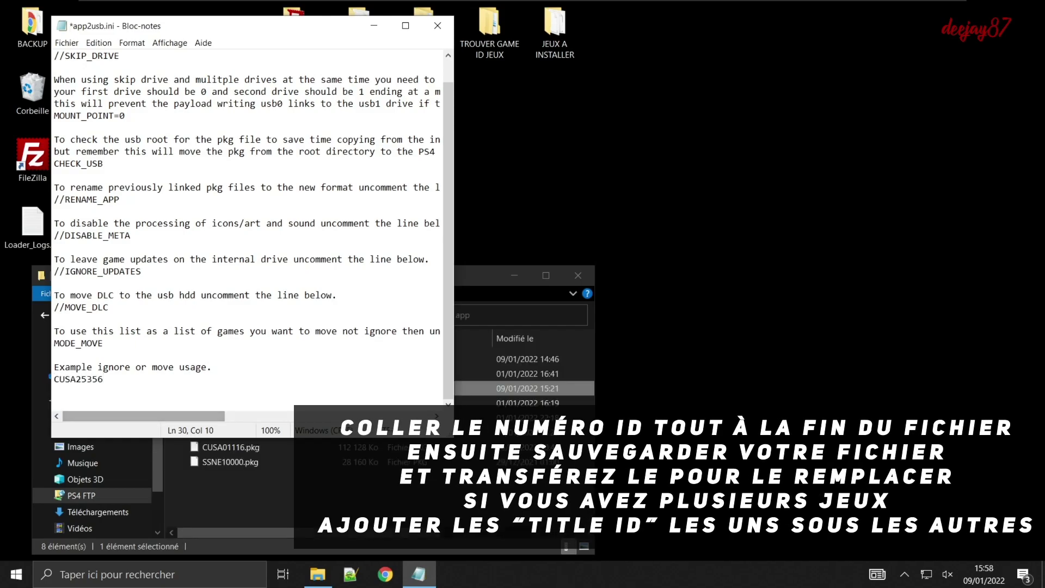
pyautogui.click(66, 43)
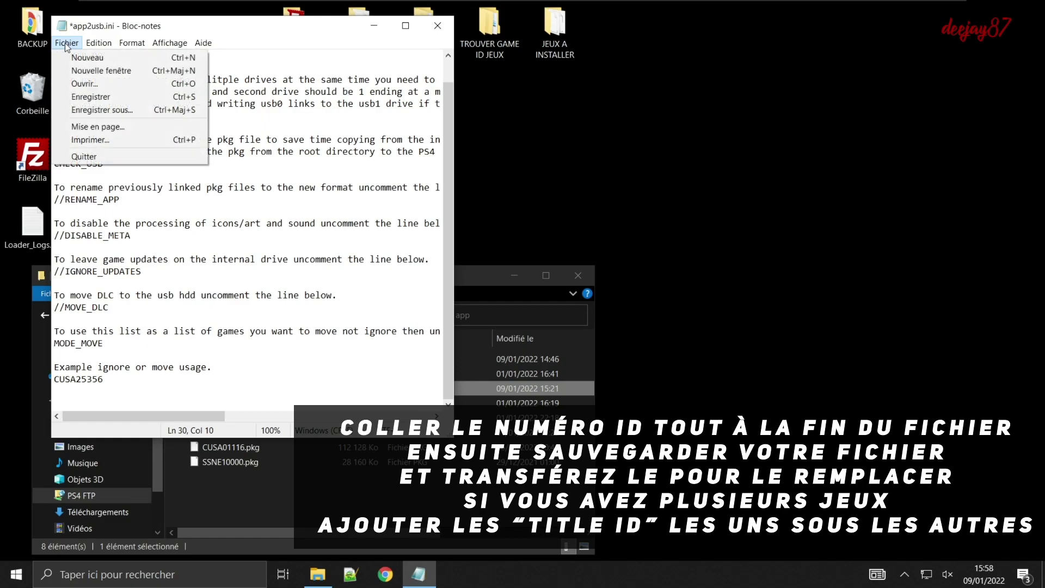
pyautogui.click(95, 98)
pyautogui.click(437, 25)
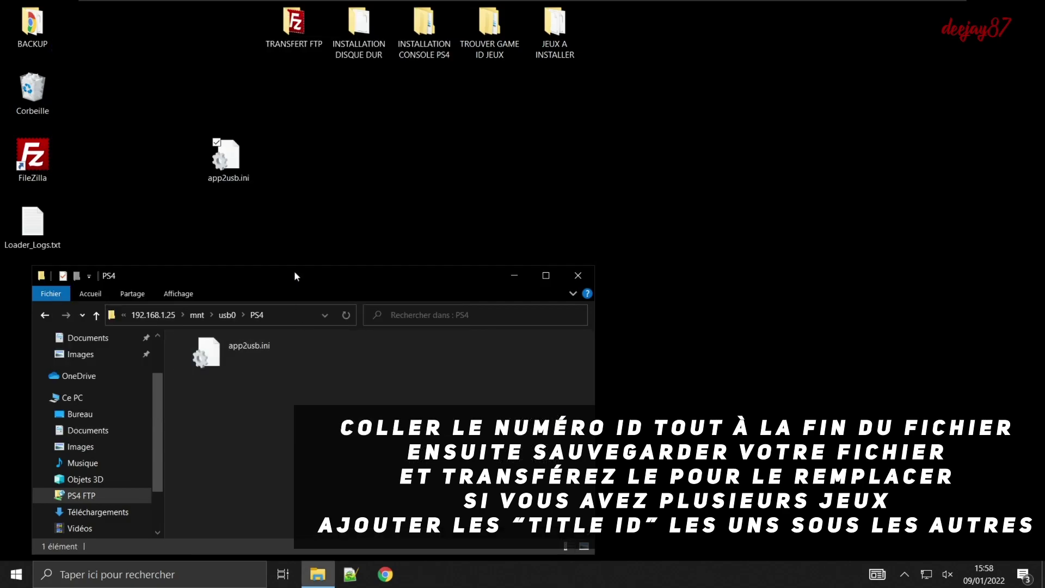
# Transfer the edited app2usb.ini back to the FTP PS4 folder, replacing the existing file, and close Explorer
pyautogui.moveTo(226, 157); pyautogui.dragTo(260, 405)
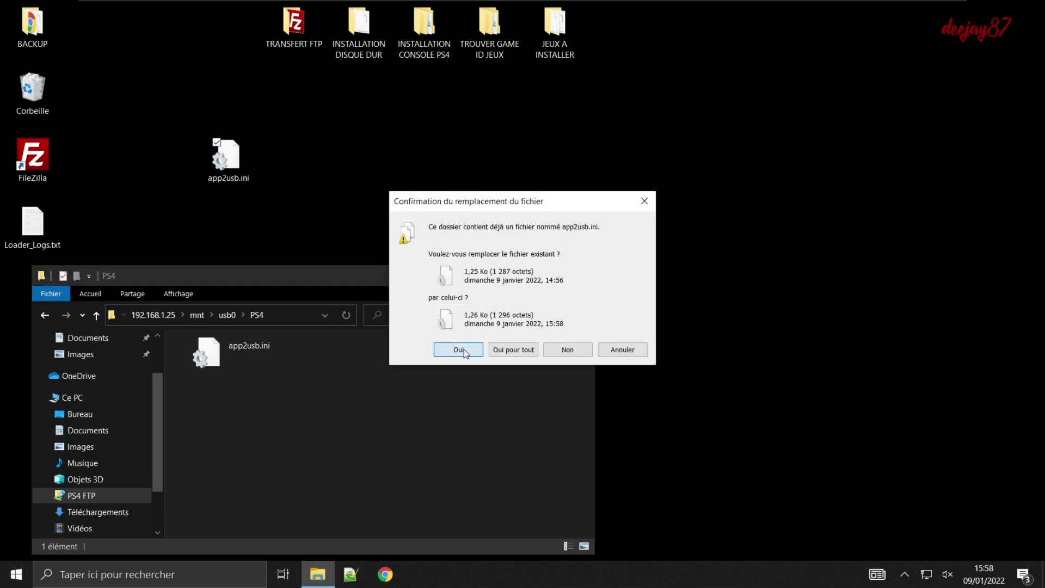
pyautogui.click(464, 351)
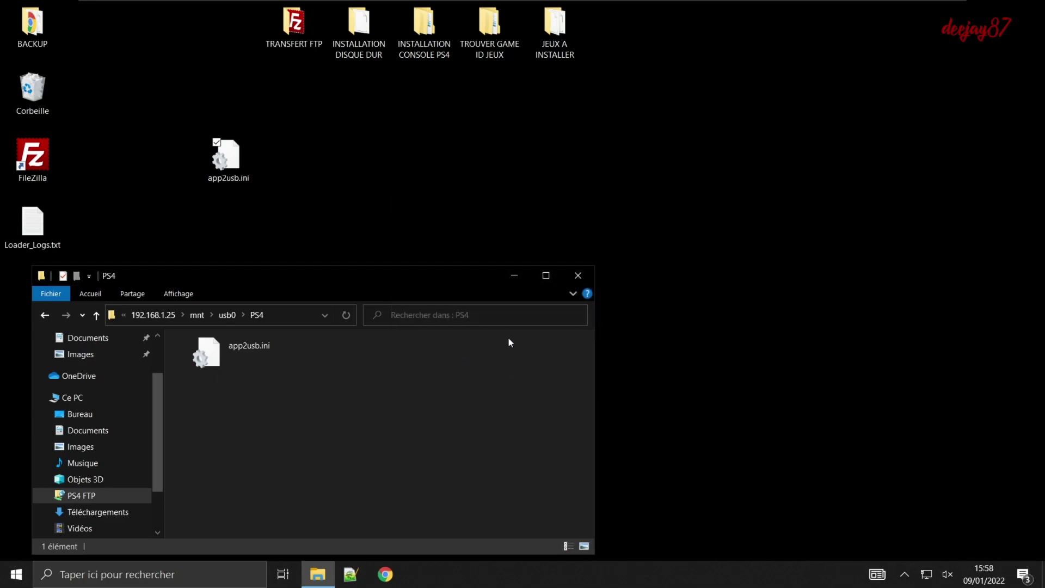
pyautogui.click(578, 275)
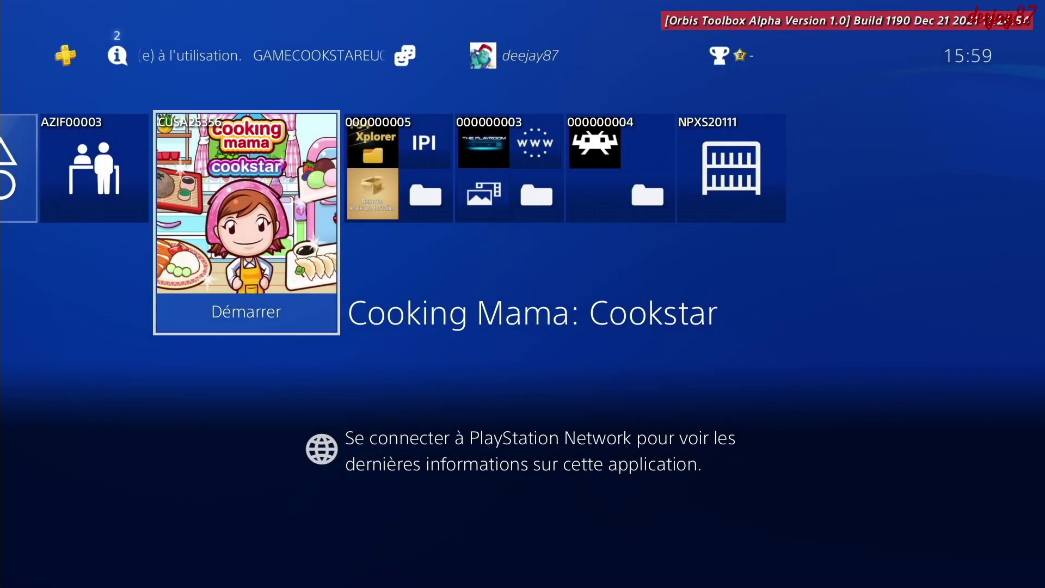
# On the PS4, start Payload Guest and run the app2usb payload
pyautogui.press('Left')
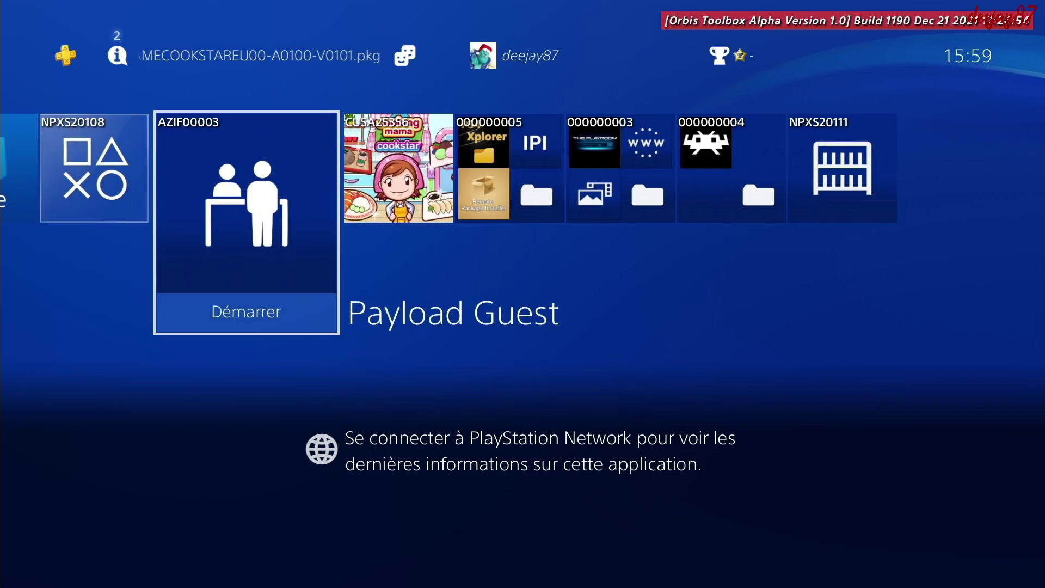
pyautogui.press('Return')
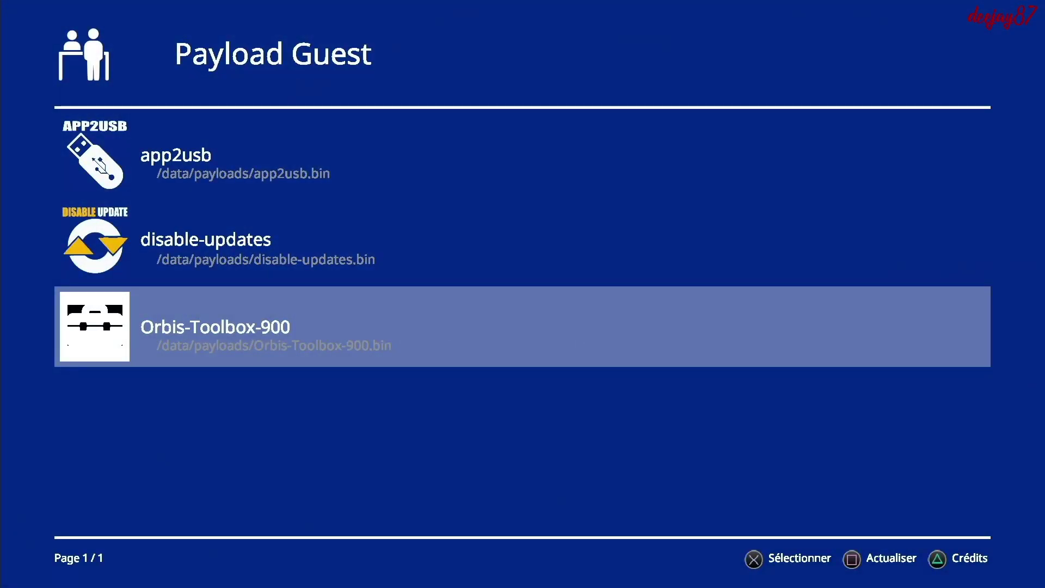
pyautogui.press('Up')
pyautogui.press('Up')
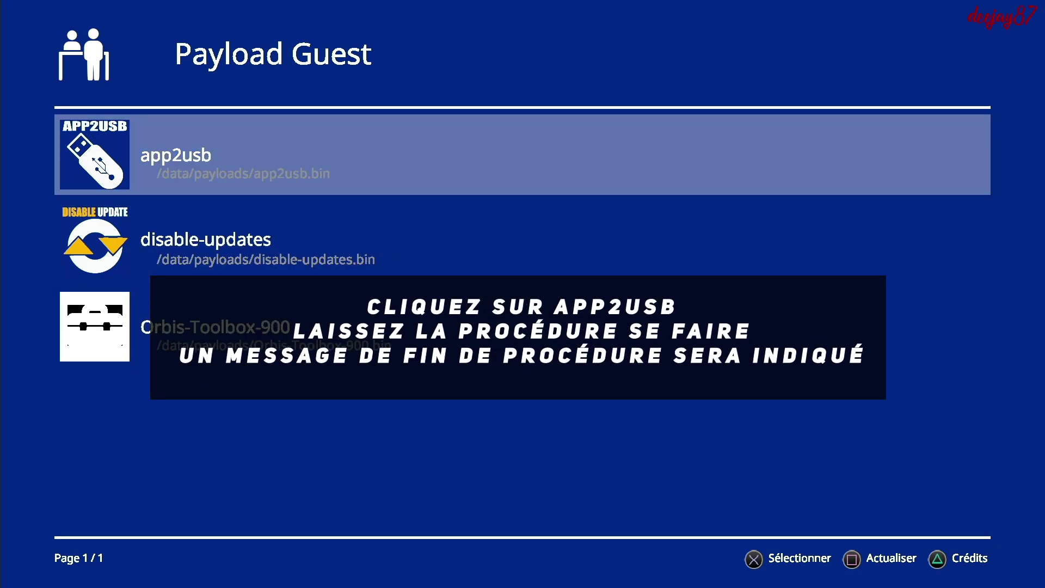
pyautogui.press('Return')
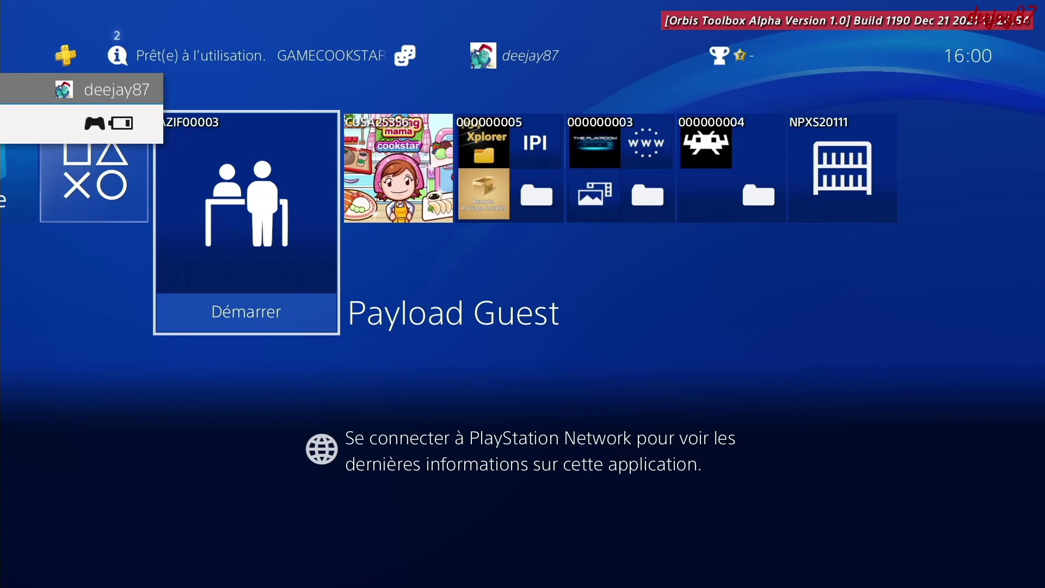
# Open the Périphériques settings from Paramètres on the PS4 home screen
pyautogui.press('Right')
pyautogui.press('Right')
pyautogui.press('Right')
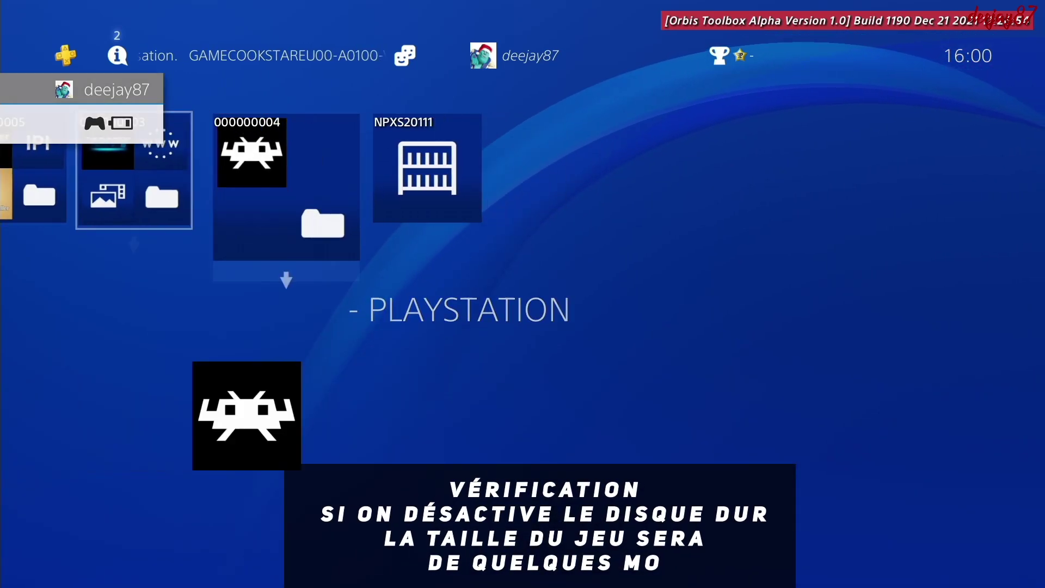
pyautogui.press('Right')
pyautogui.press('Up')
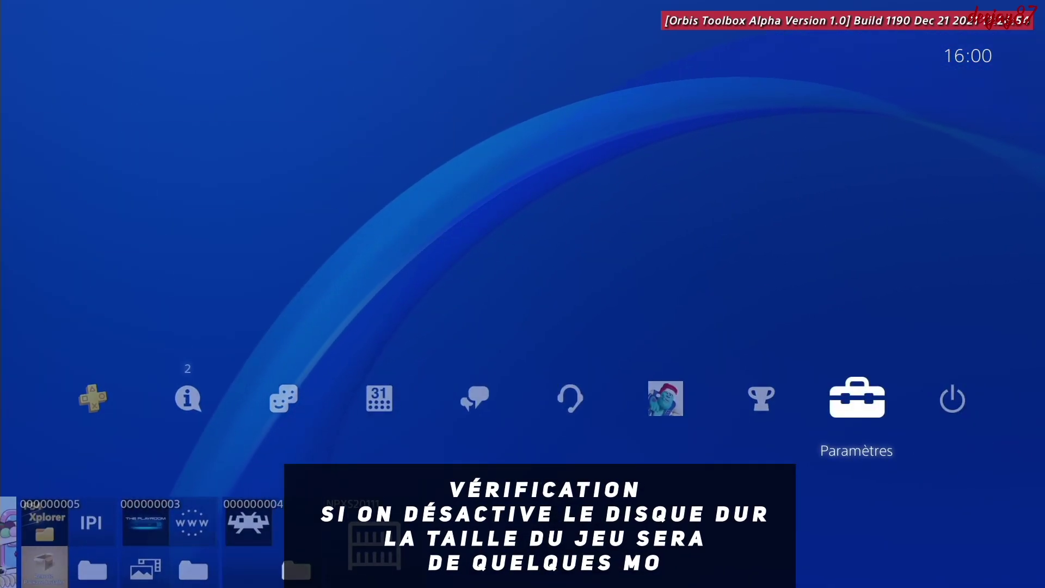
pyautogui.press('Return')
pyautogui.press('Down')
pyautogui.press('Down')
pyautogui.press('Down')
pyautogui.press('Down')
pyautogui.press('Down')
pyautogui.press('Down')
pyautogui.press('Down')
pyautogui.press('Down')
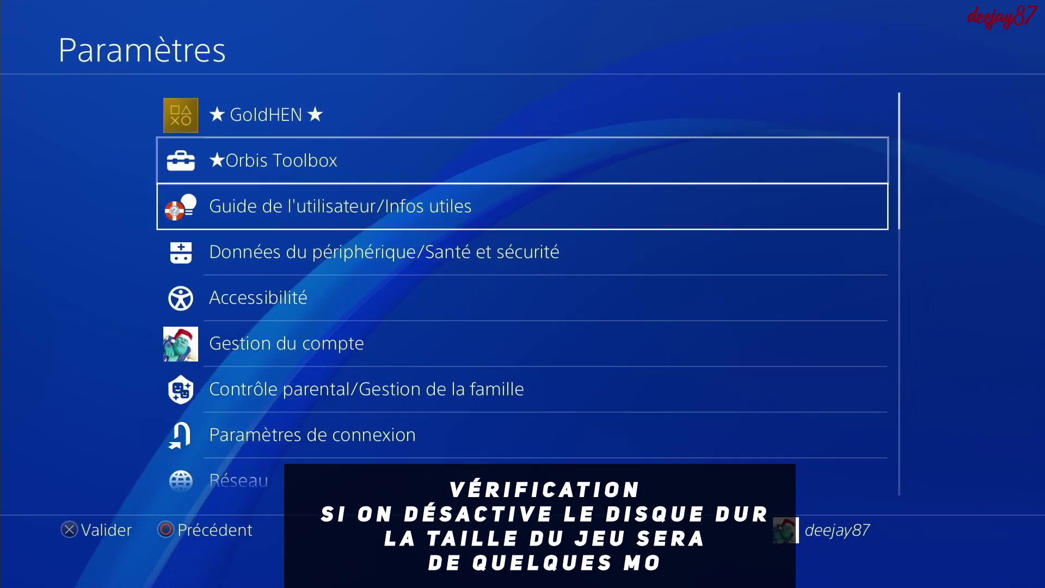
pyautogui.press('Down')
pyautogui.press('Down')
pyautogui.press('Down')
pyautogui.press('Down')
pyautogui.press('Down')
pyautogui.press('Up')
pyautogui.press('Up')
pyautogui.press('Up')
pyautogui.press('Up')
pyautogui.press('Return')
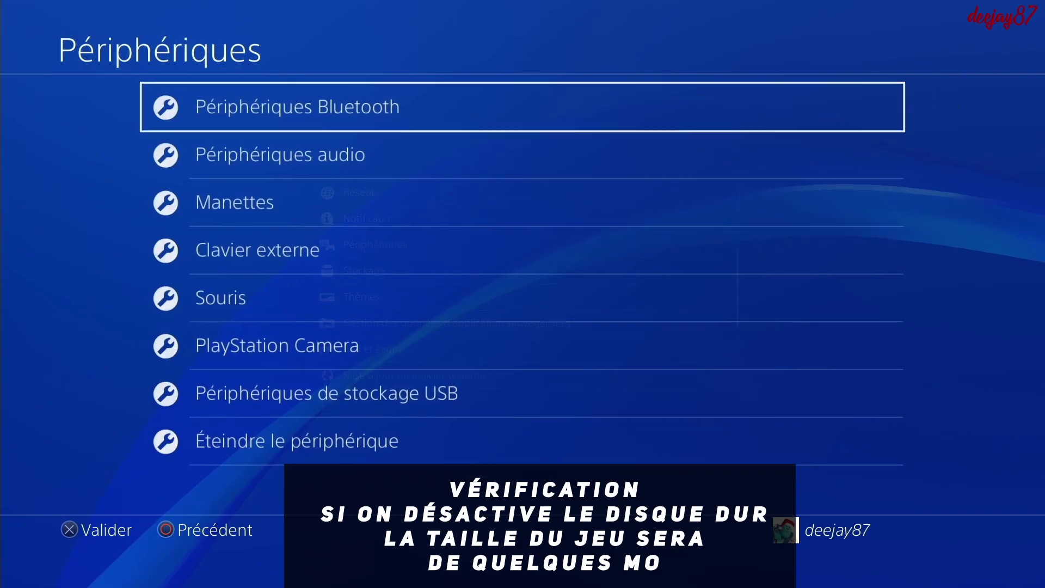
# Open Périphériques de stockage USB and stop using the Elements 2621 drive
pyautogui.press('Down')
pyautogui.press('Down')
pyautogui.press('Down')
pyautogui.press('Down')
pyautogui.press('Down')
pyautogui.press('Down')
pyautogui.press('Down')
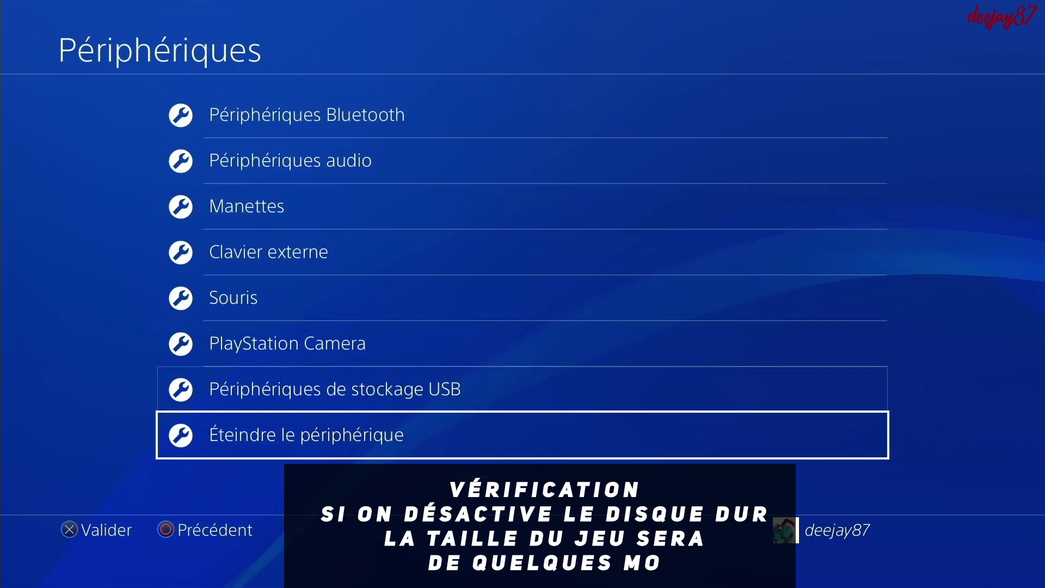
pyautogui.press('Up')
pyautogui.press('Return')
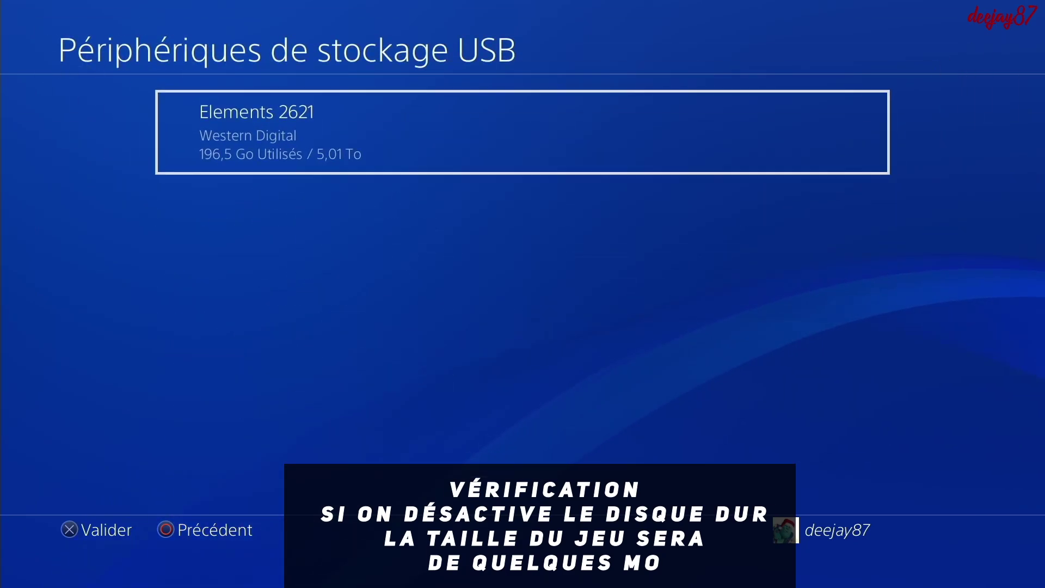
pyautogui.press('Return')
pyautogui.press('Return')
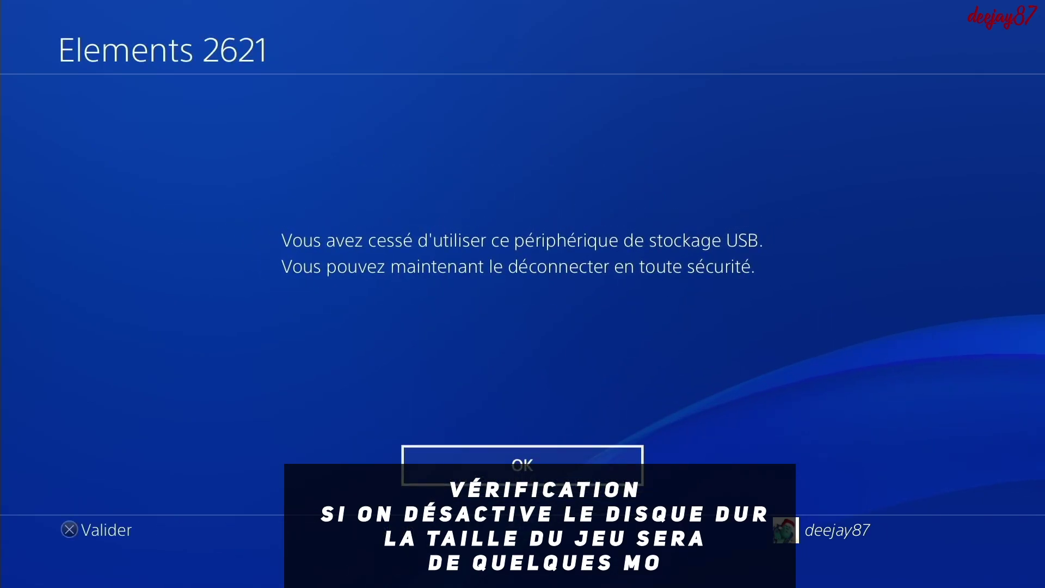
# Confirm the stopped-drive notice, leave Périphériques and open Stockage système in the Stockage settings
pyautogui.press('Return')
pyautogui.press('Escape')
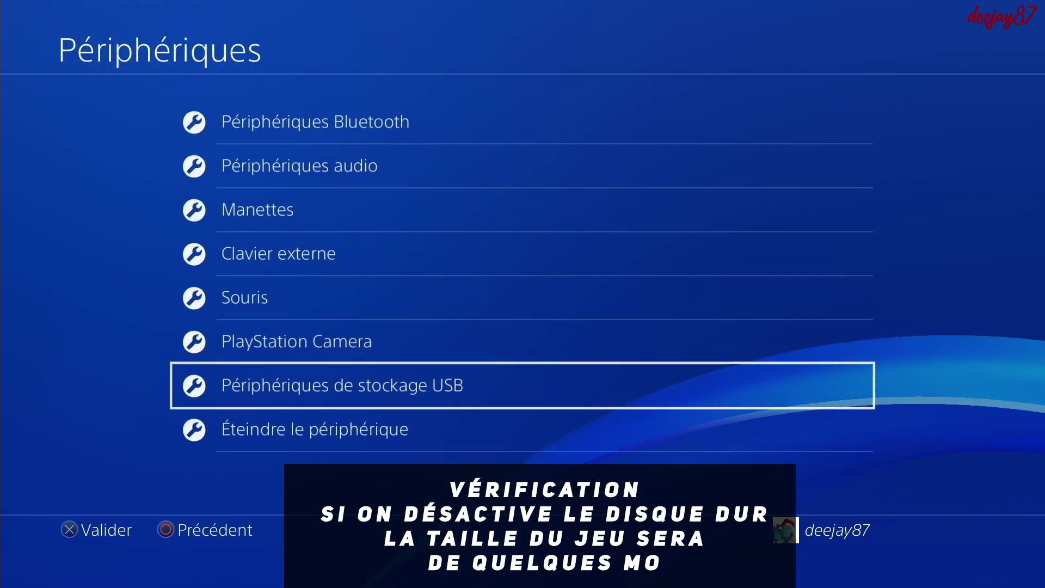
pyautogui.press('Escape')
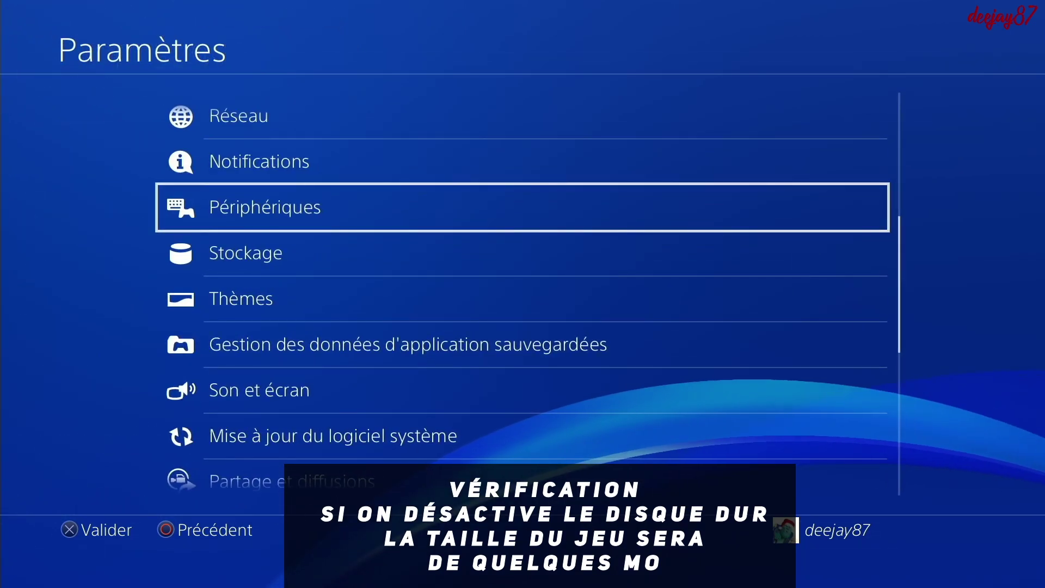
pyautogui.press('Down')
pyautogui.press('Return')
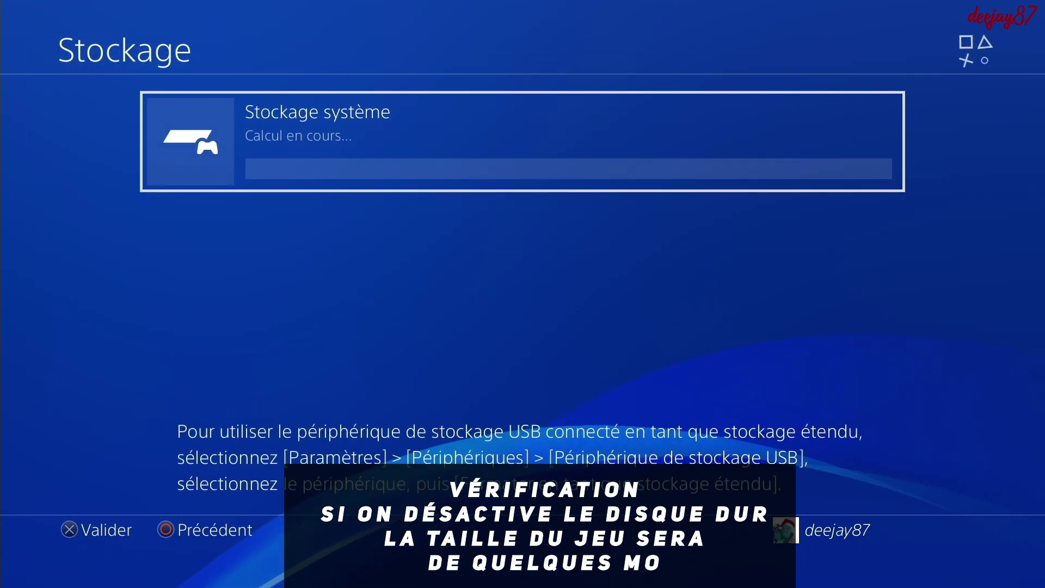
pyautogui.press('Return')
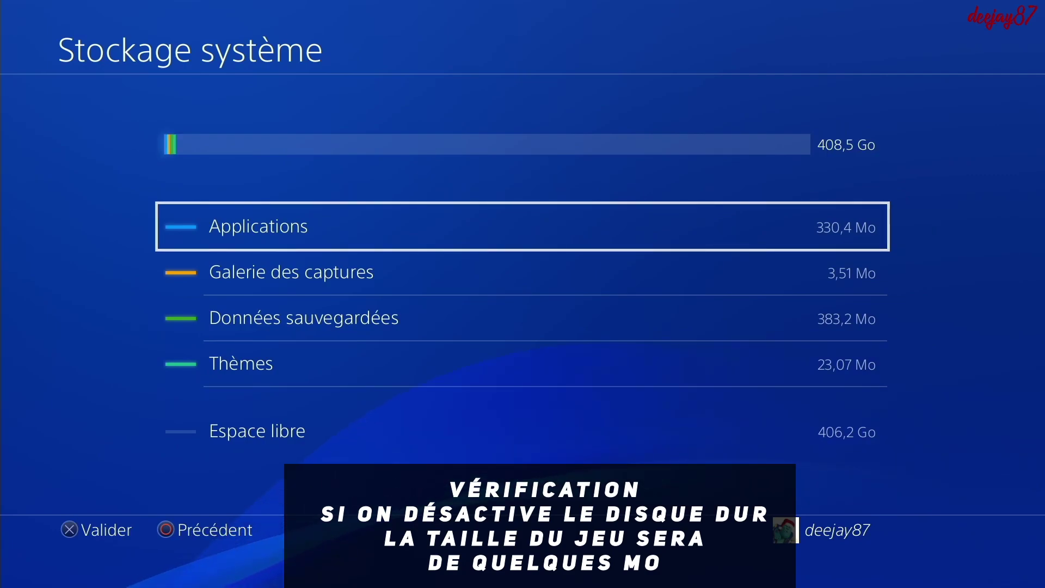
# Check the size of Cooking Mama: Cookstar on its information page in Applications, and return to Paramètres
pyautogui.press('Return')
pyautogui.press('Down')
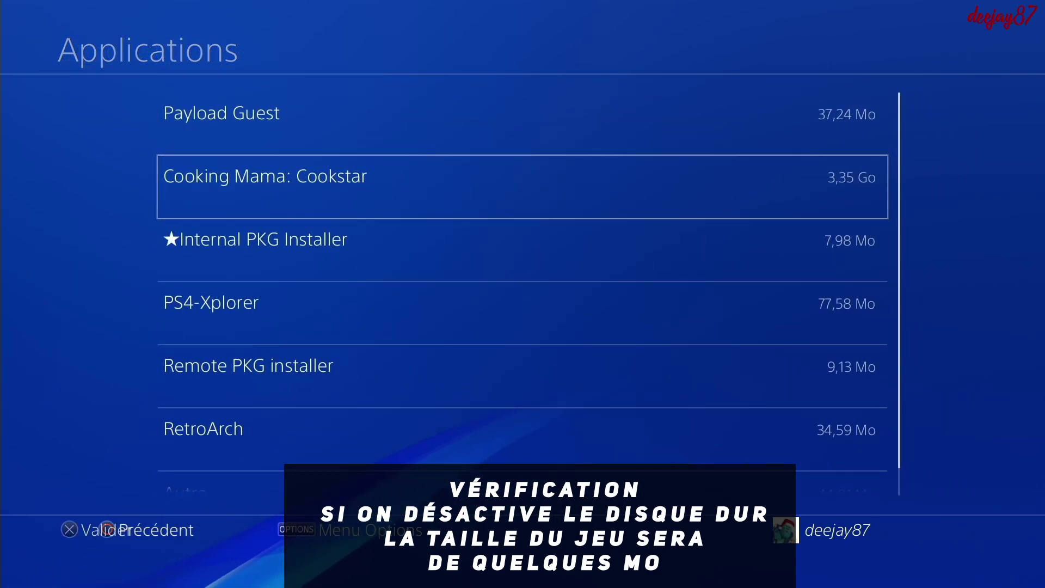
pyautogui.press('Return')
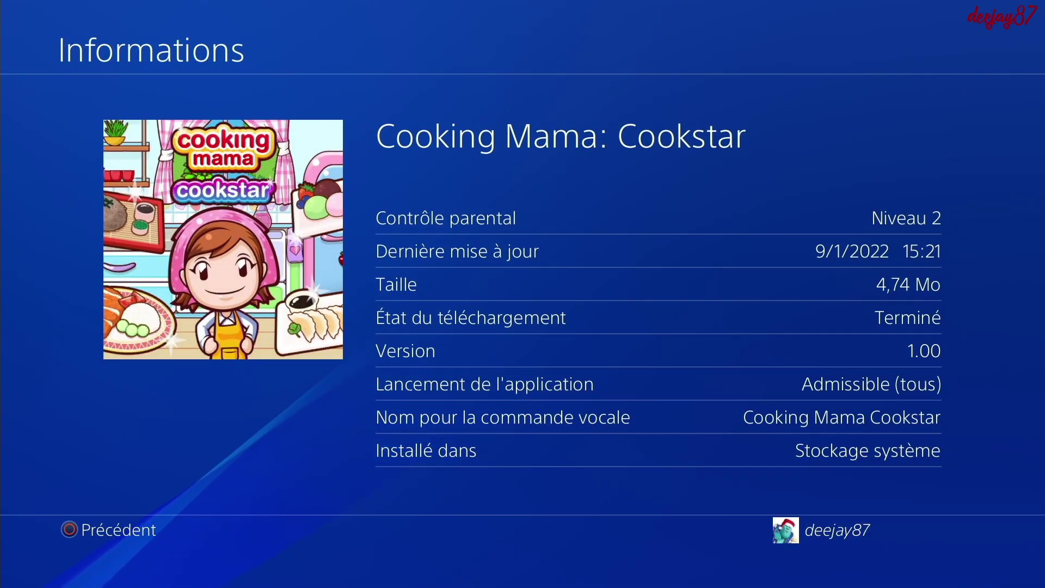
pyautogui.press('Escape')
pyautogui.press('Escape')
pyautogui.press('Escape')
pyautogui.press('Escape')
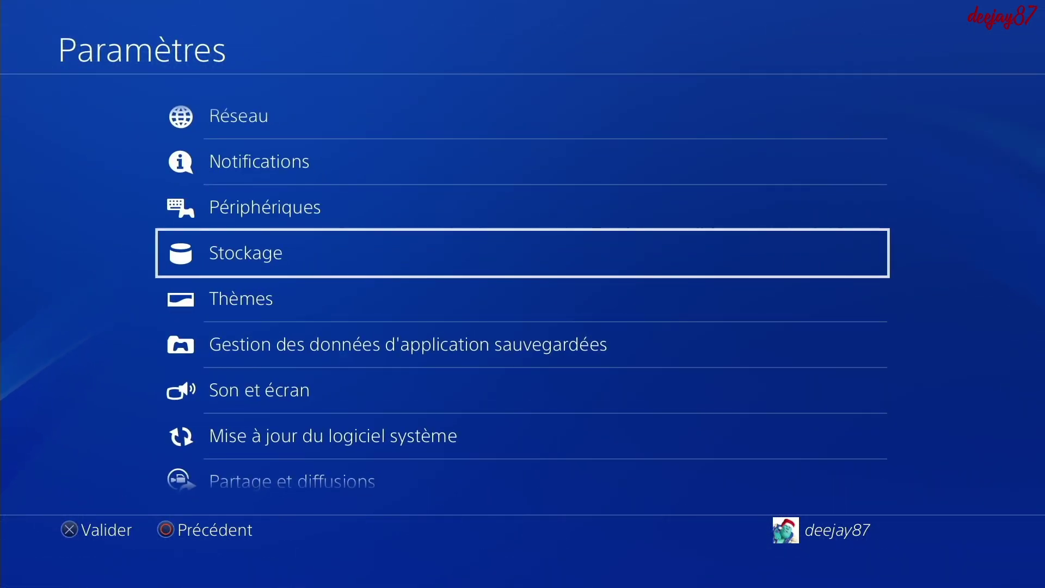
# Leave Paramètres, reopen it from the home screen and view the Stockage overview
pyautogui.press('Escape')
pyautogui.press('Return')
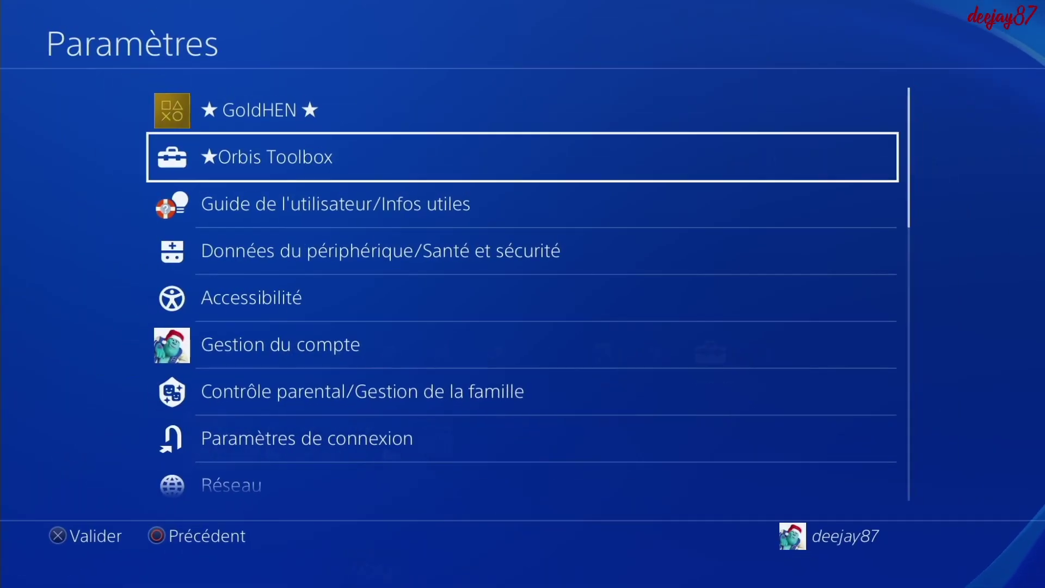
pyautogui.press('Down')
pyautogui.press('Down')
pyautogui.press('Down')
pyautogui.press('Down')
pyautogui.press('Down')
pyautogui.press('Down')
pyautogui.press('Down')
pyautogui.press('Down')
pyautogui.press('Down')
pyautogui.press('Down')
pyautogui.press('Down')
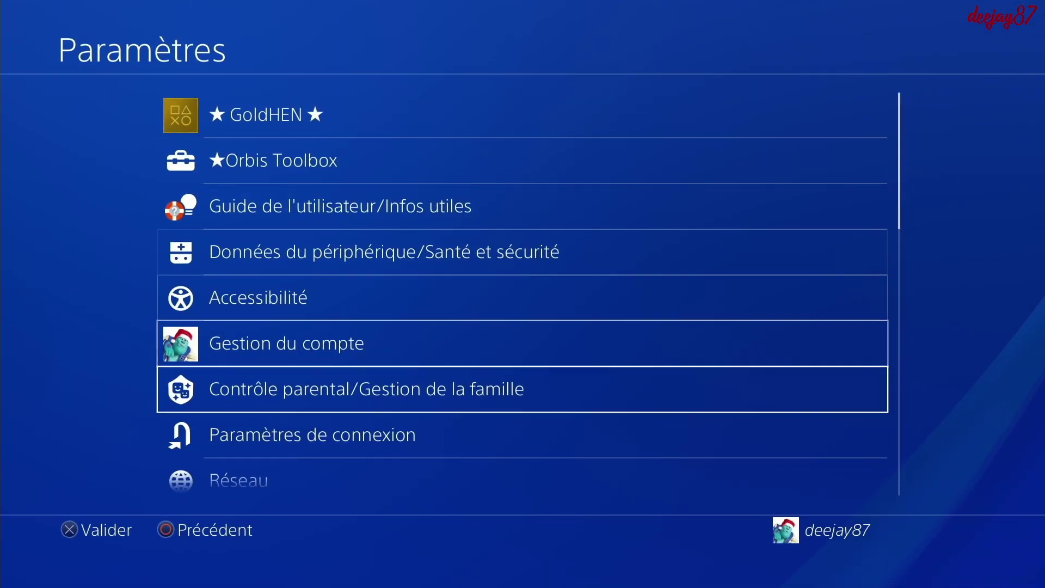
pyautogui.press('Up')
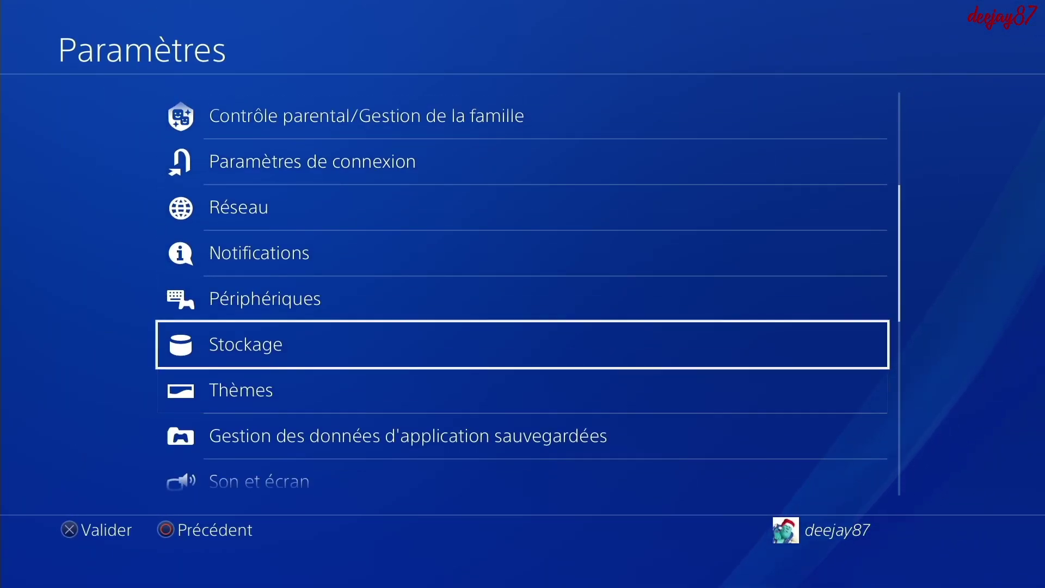
pyautogui.press('Return')
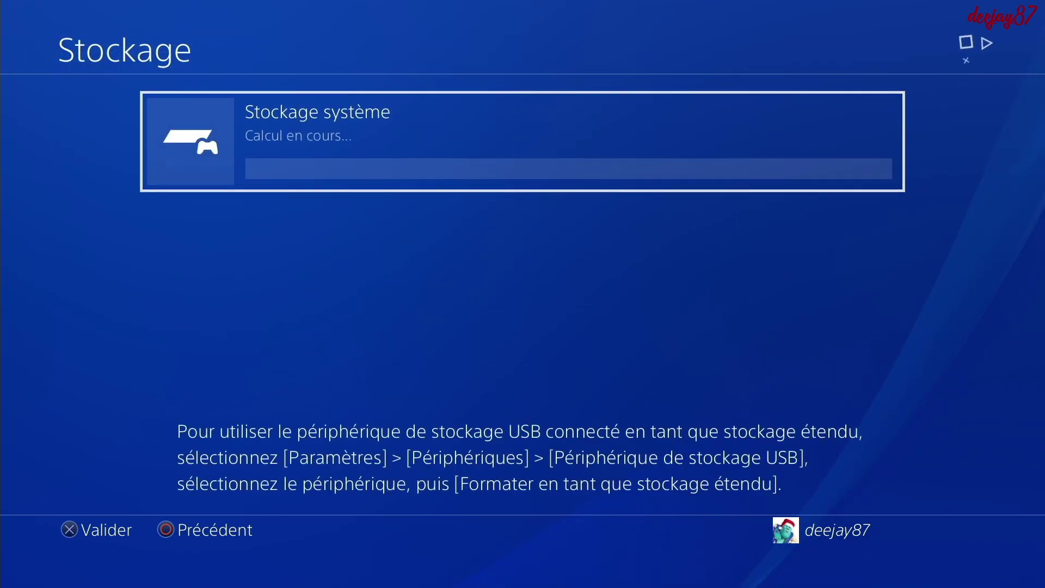
pyautogui.press('Escape')
# Check in Périphériques de stockage USB whether the Elements 2621 drive is connected again, and return to Paramètres
pyautogui.press('Up')
pyautogui.press('Return')
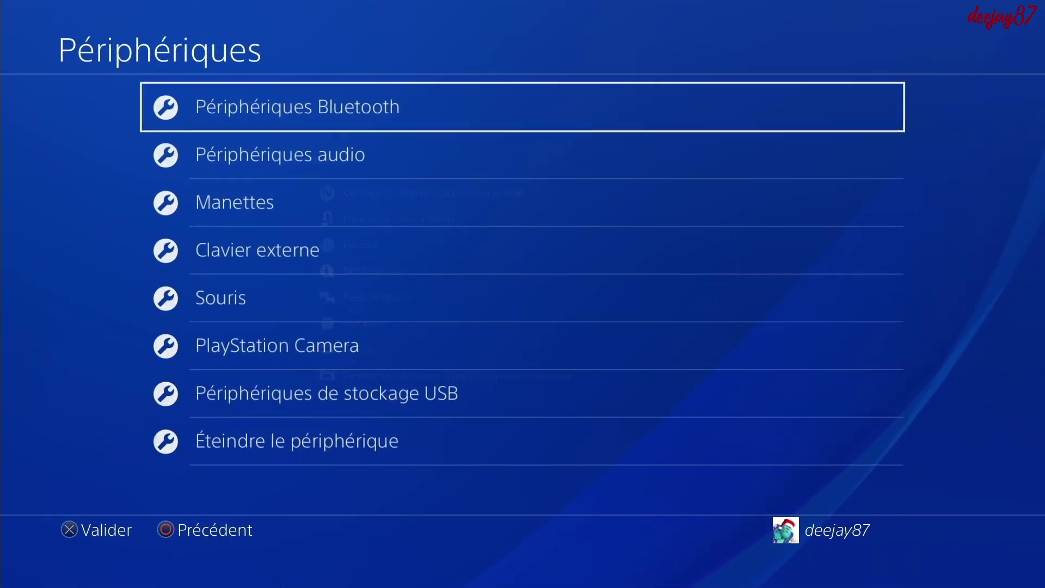
pyautogui.press('Down')
pyautogui.press('Down')
pyautogui.press('Down')
pyautogui.press('Down')
pyautogui.press('Down')
pyautogui.press('Down')
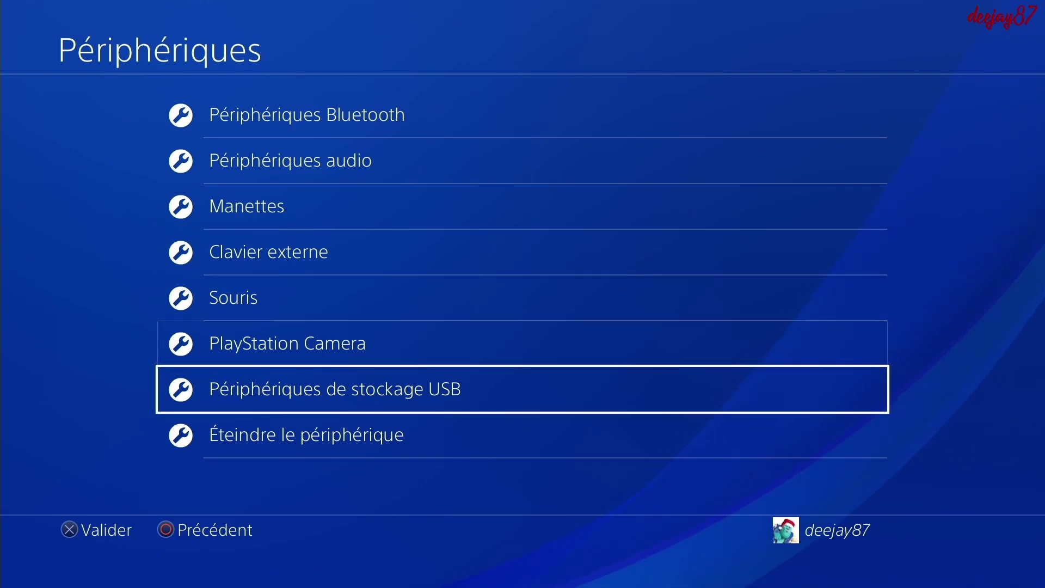
pyautogui.press('Return')
pyautogui.press('Return')
pyautogui.press('Return')
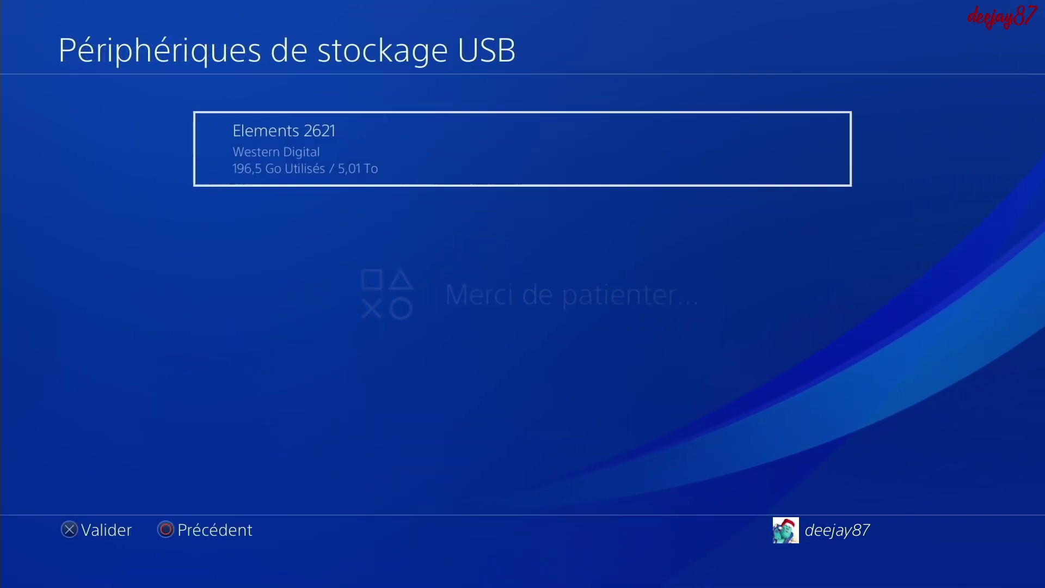
pyautogui.press('Escape')
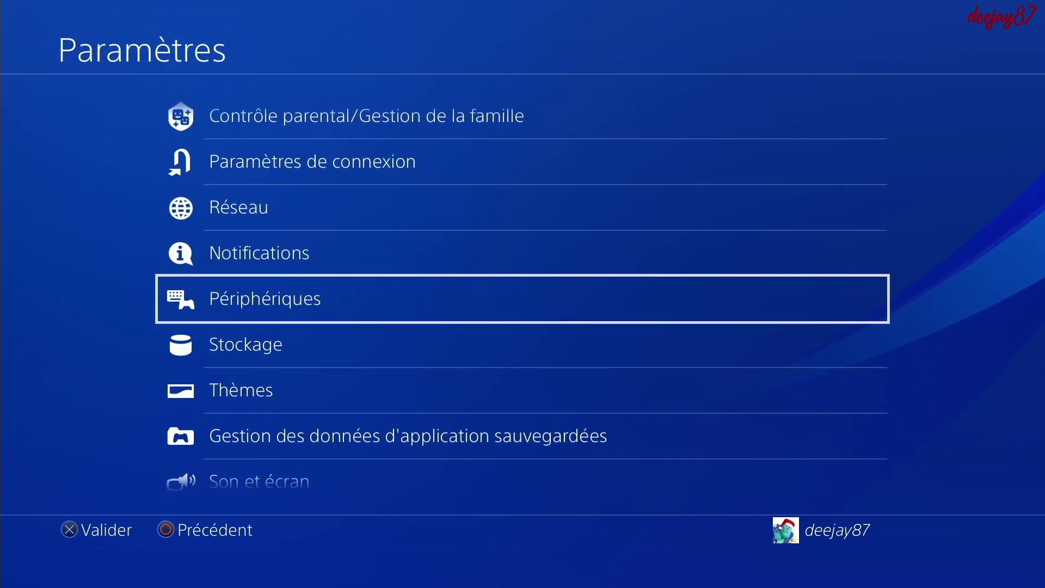
# With the USB drive reconnected, open the Cooking Mama: Cookstar entry in the Applications of Stockage système
pyautogui.press('Down')
pyautogui.press('Return')
pyautogui.press('Return')
pyautogui.press('Return')
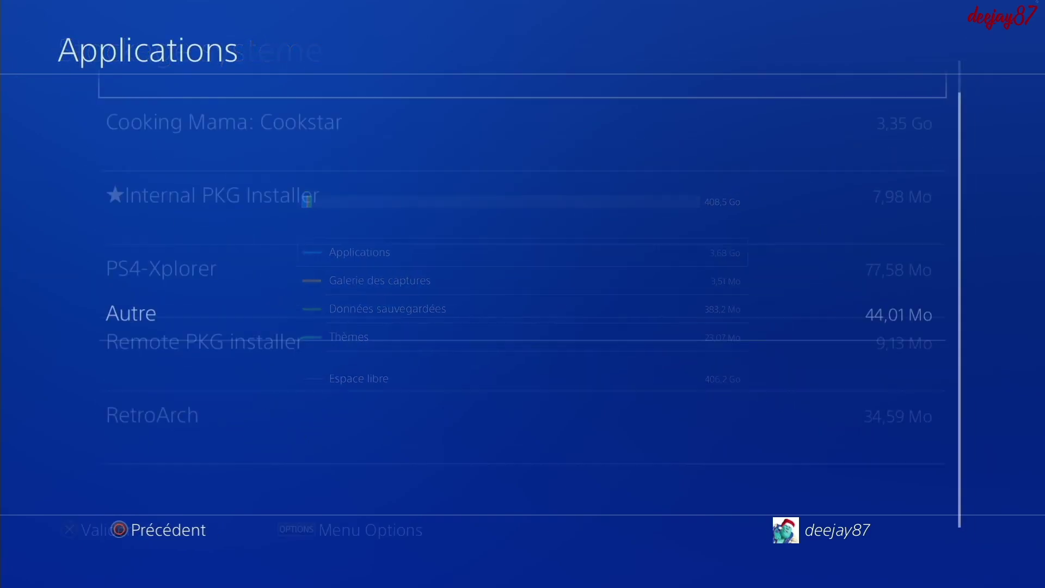
pyautogui.press('Down')
pyautogui.press('Return')
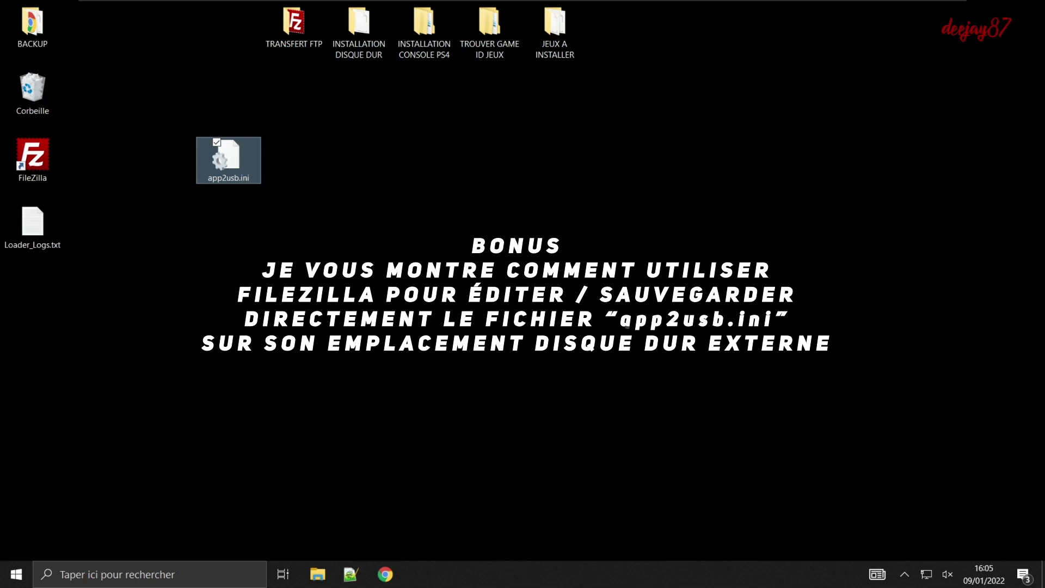
# On the PC, start FileZilla and connect to the saved PS4 site
pyautogui.doubleClick(40, 163)
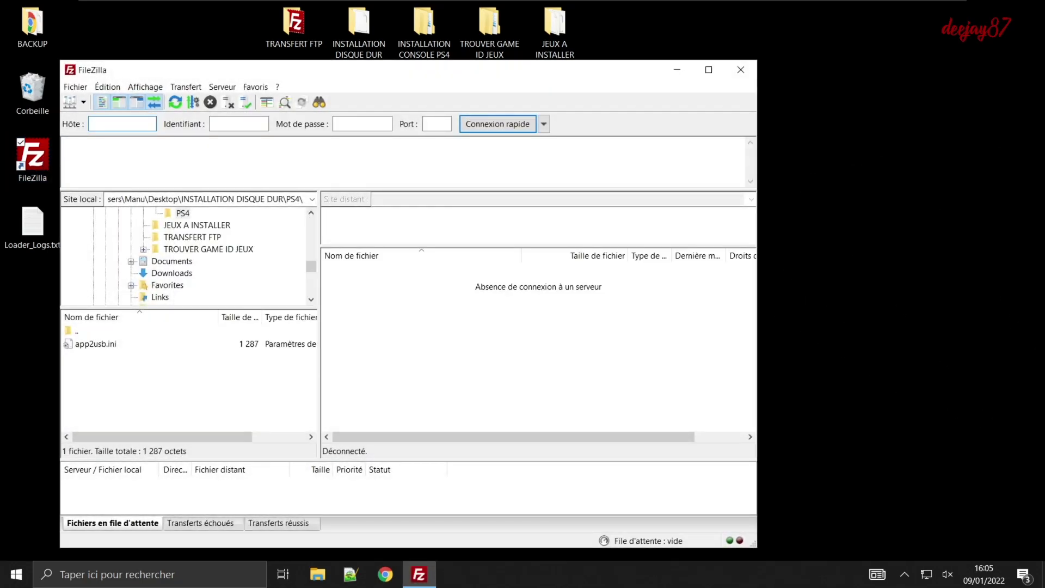
pyautogui.click(73, 104)
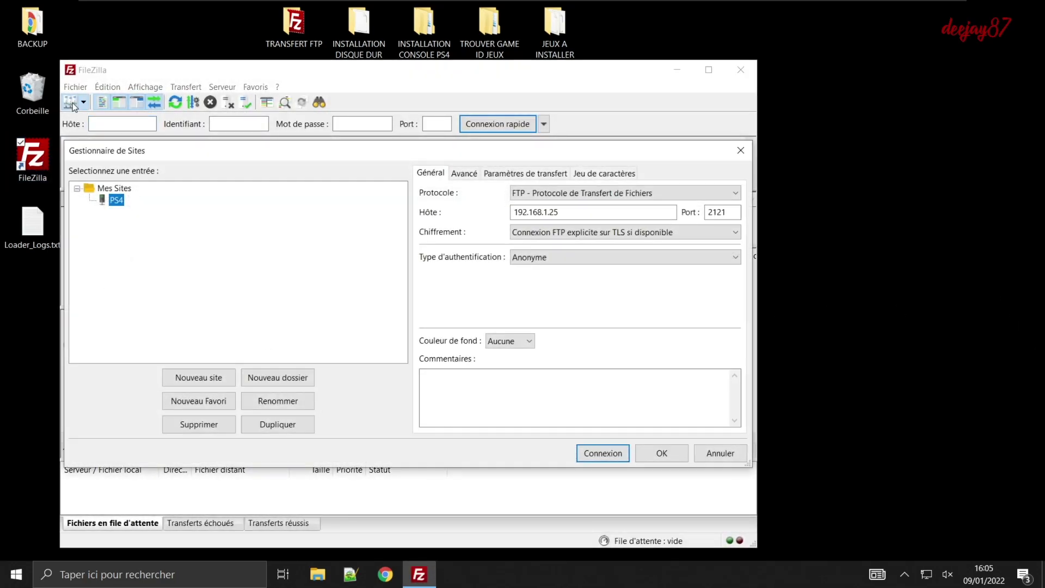
pyautogui.click(599, 453)
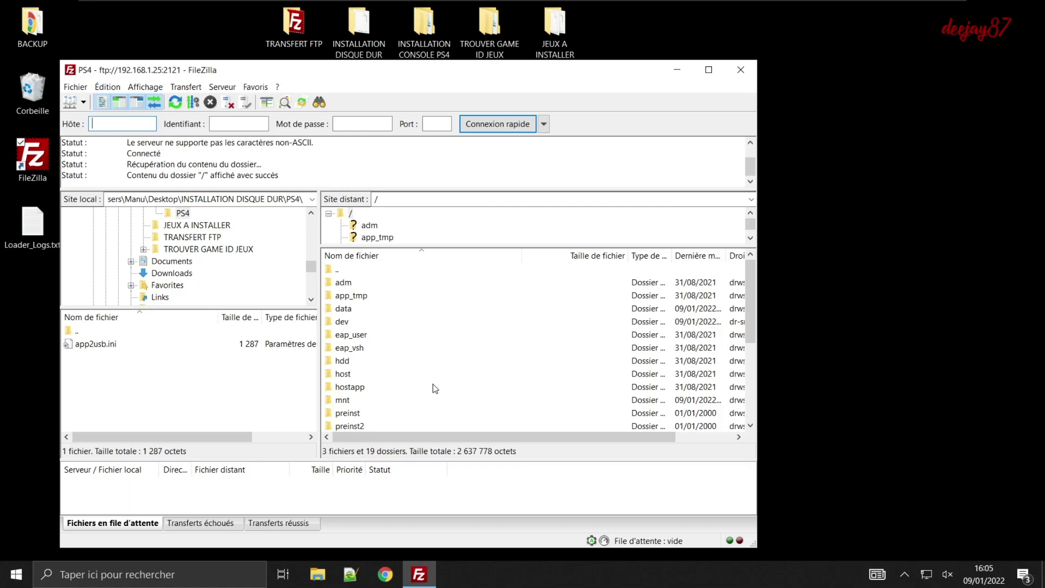
# Browse the remote server to /mnt/usb0/PS4 and select app2usb.ini
pyautogui.click(353, 401)
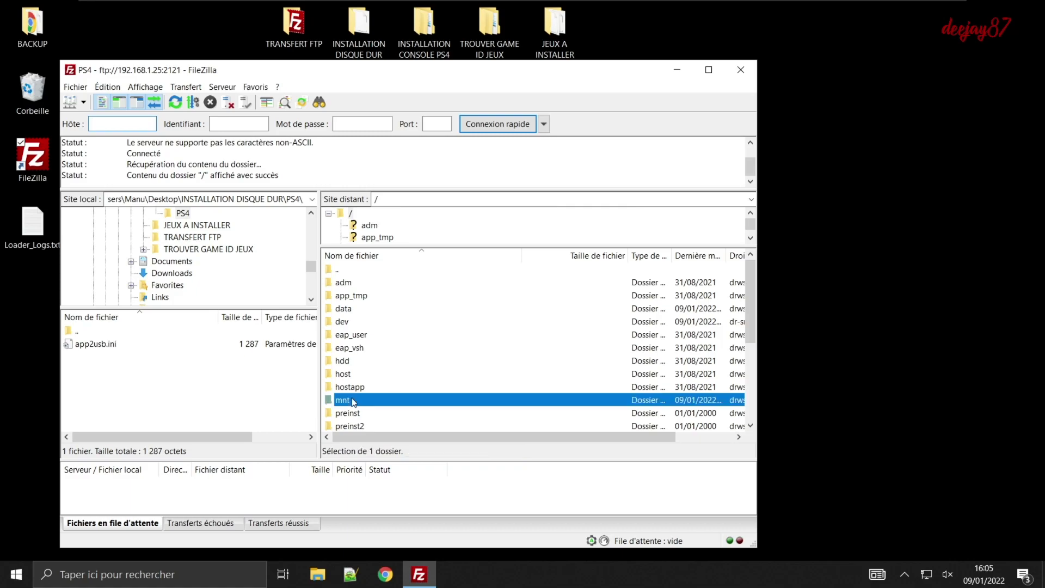
pyautogui.doubleClick(355, 402)
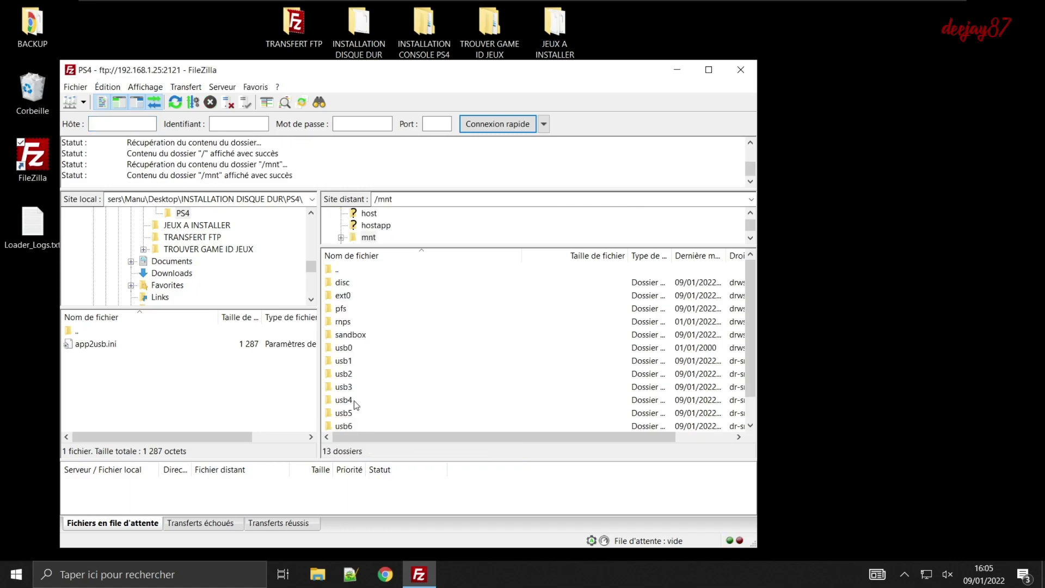
pyautogui.doubleClick(351, 351)
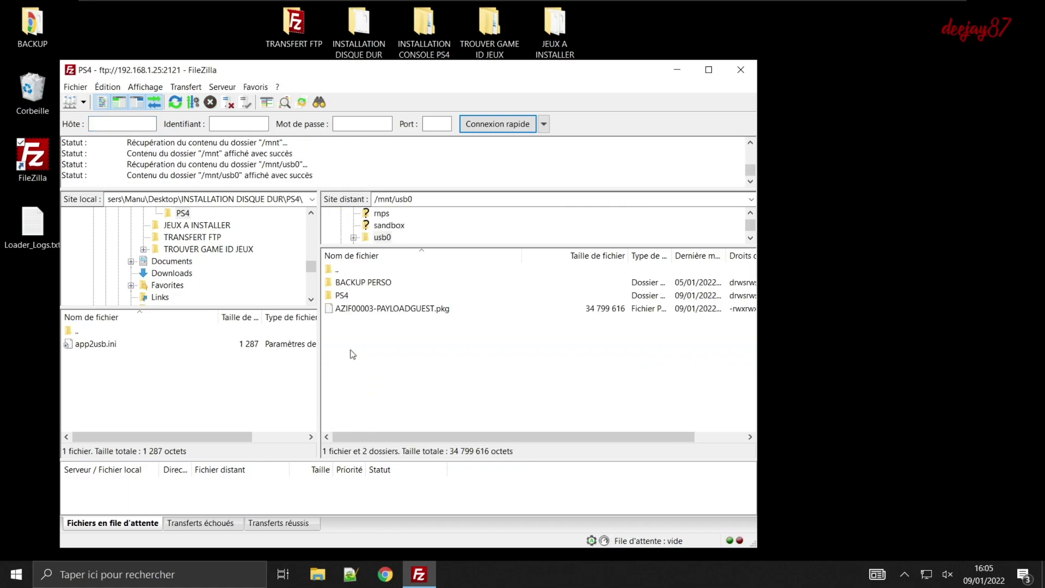
pyautogui.doubleClick(343, 296)
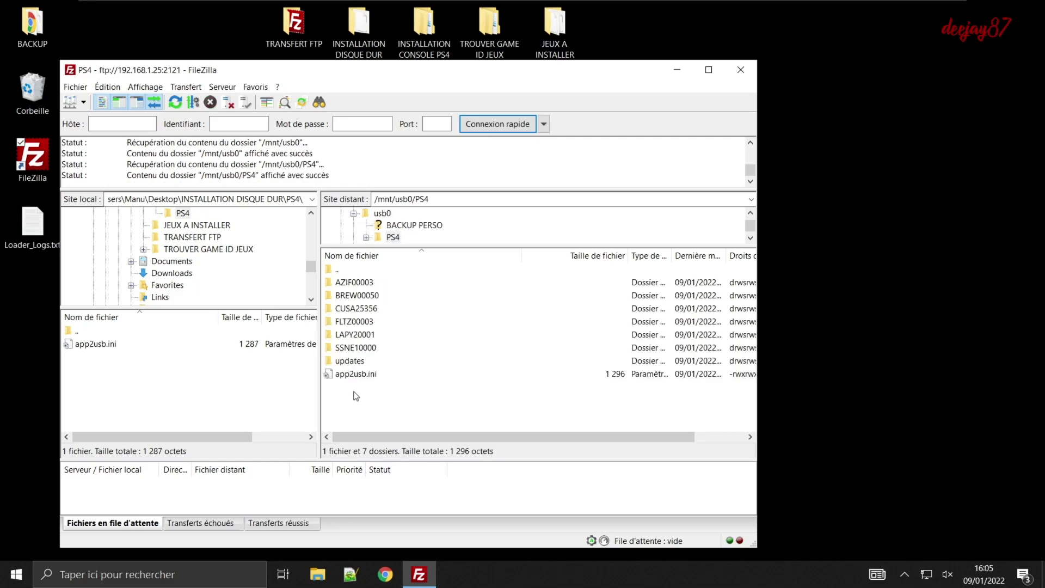
pyautogui.click(373, 375)
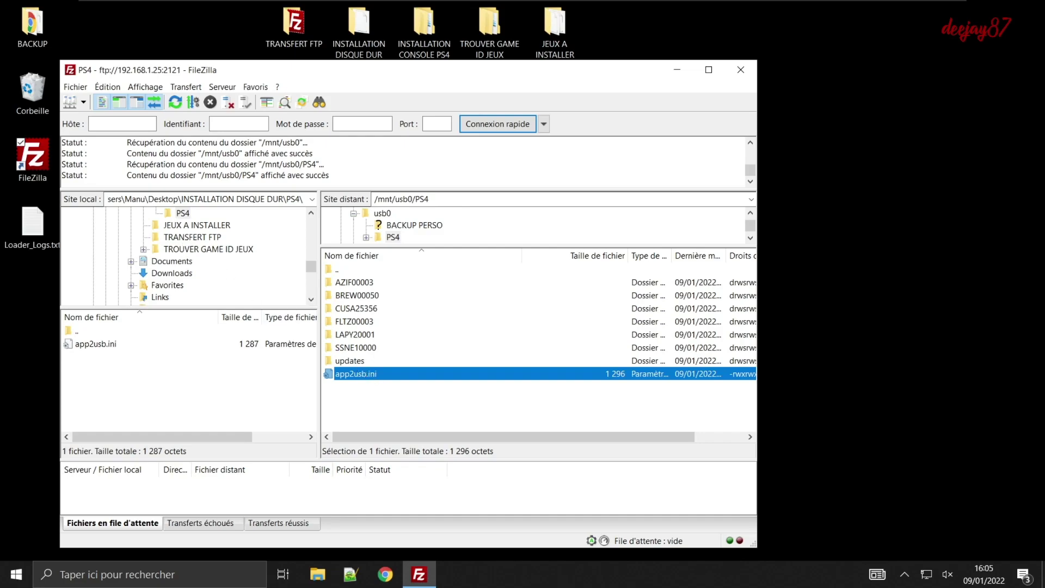
# In the file editing settings, confirm C:\Windows\notepad.exe as the custom default editor
pyautogui.click(113, 87)
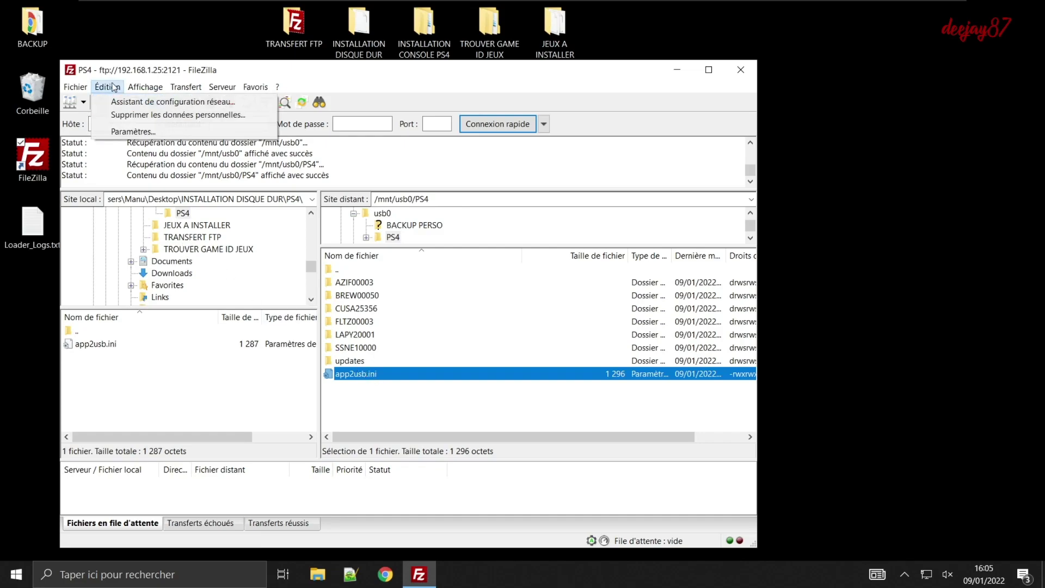
pyautogui.click(132, 132)
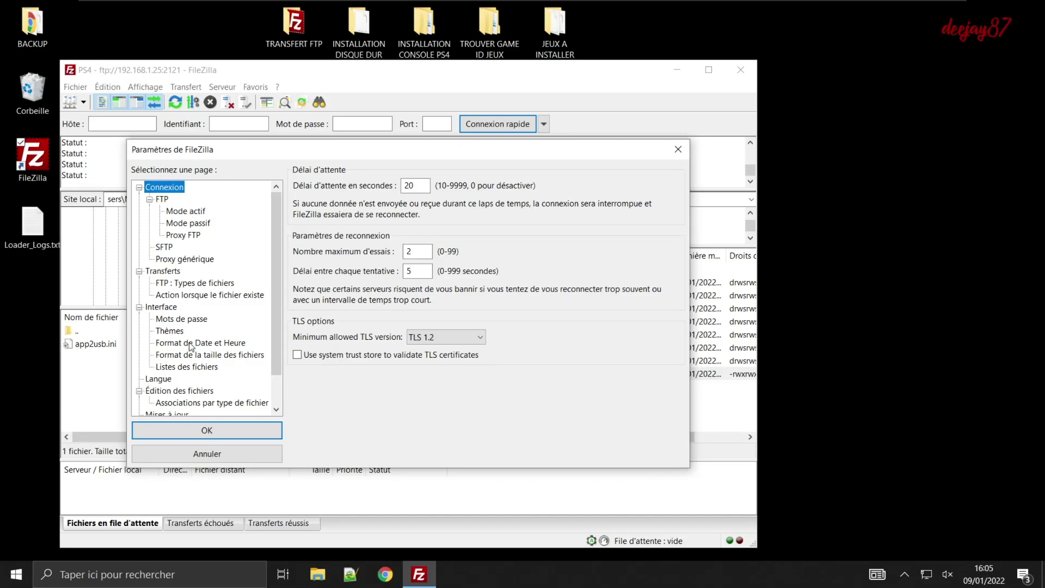
pyautogui.click(191, 390)
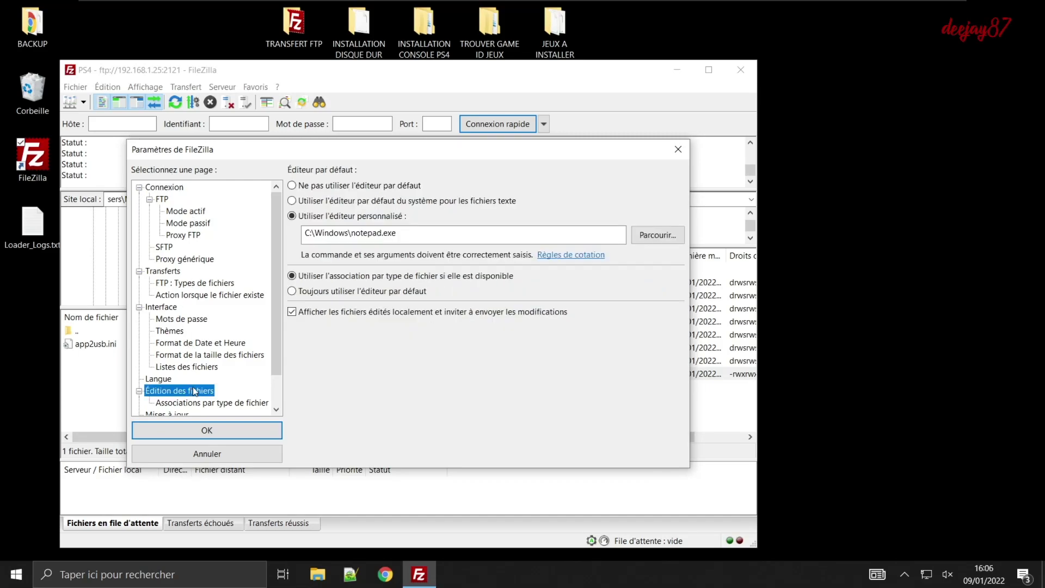
pyautogui.click(377, 233)
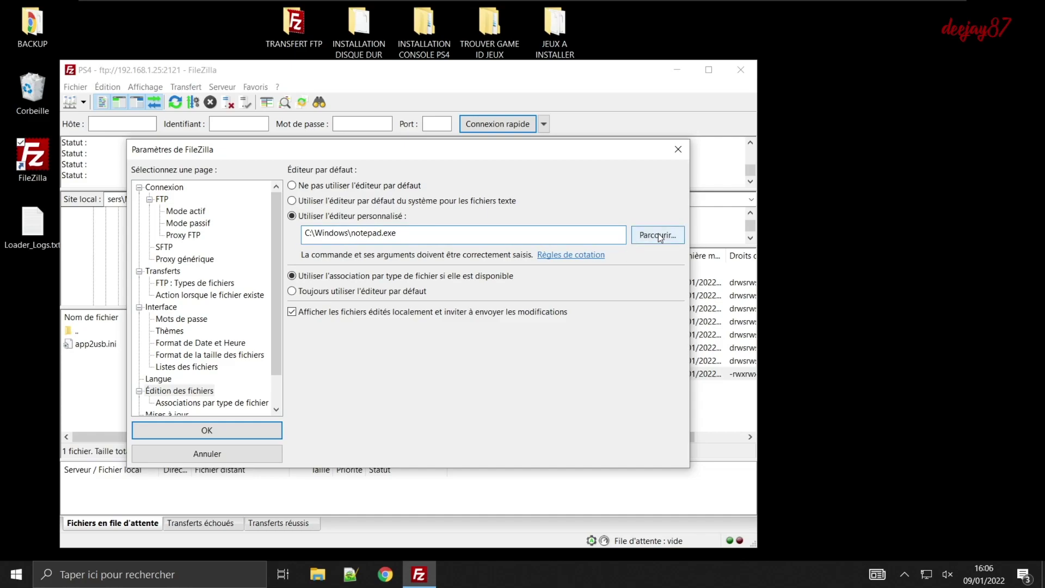
pyautogui.click(198, 428)
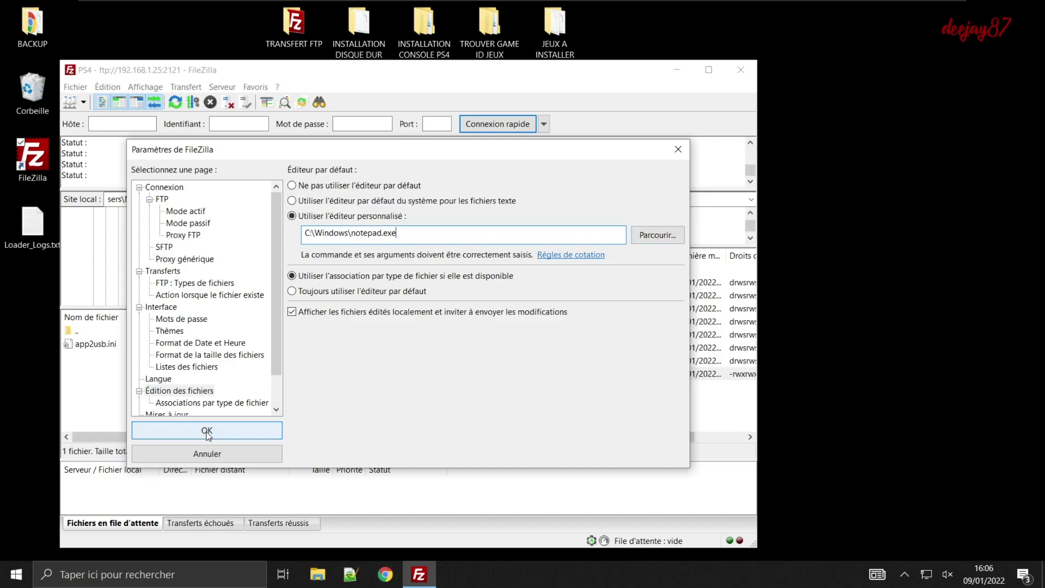
# Open the remote app2usb.ini for editing in Bloc-notes and save it back to /mnt/usb0/PS4 on the server
pyautogui.rightClick(361, 374)
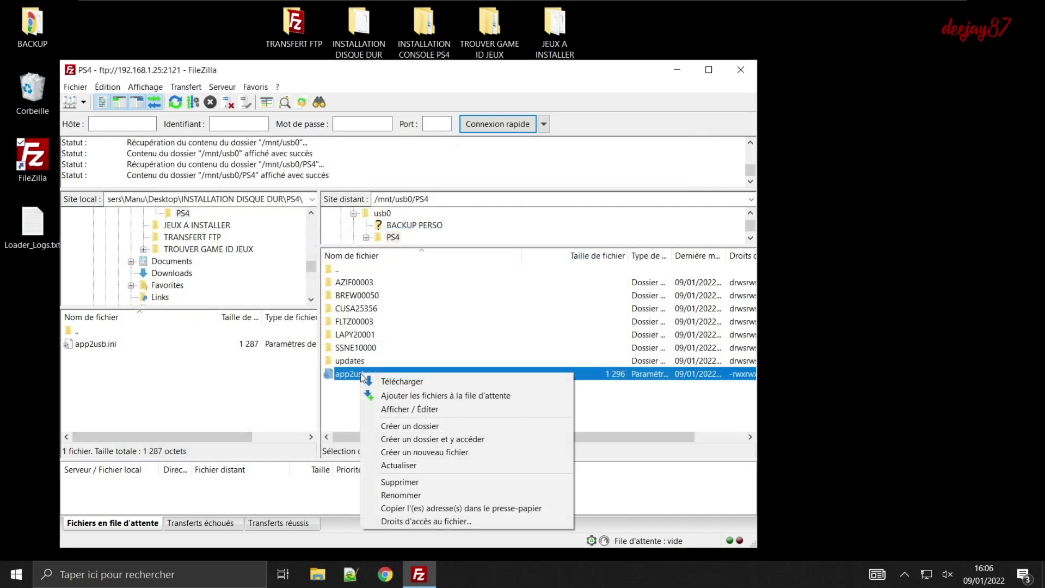
pyautogui.click(420, 411)
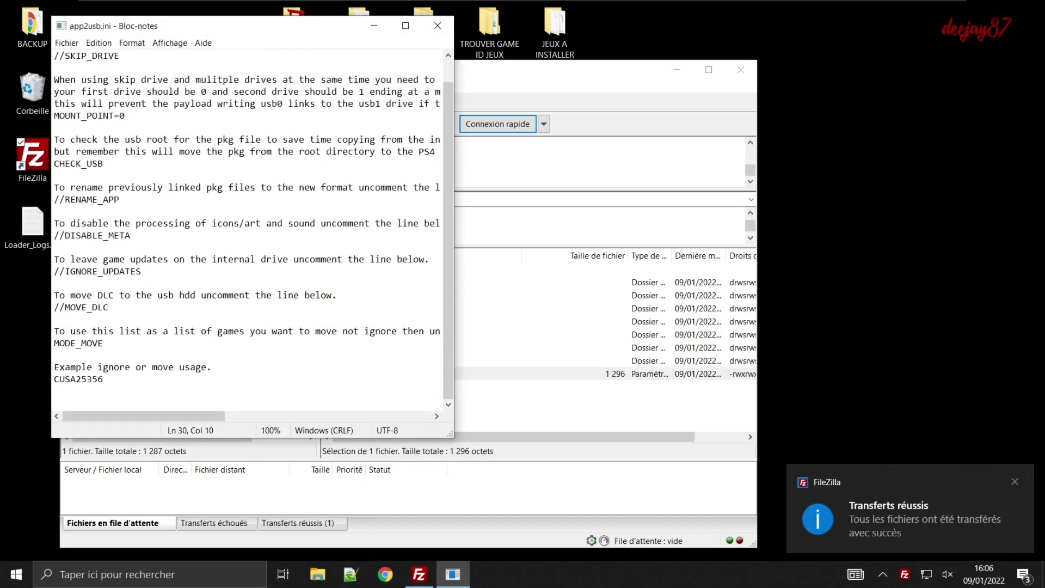
pyautogui.click(68, 43)
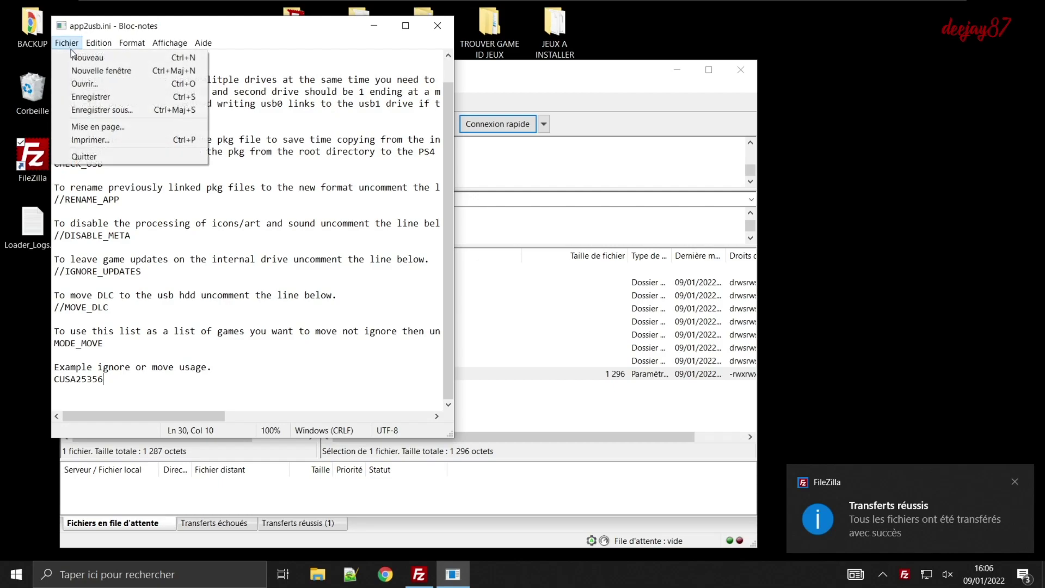
pyautogui.click(90, 99)
pyautogui.click(496, 74)
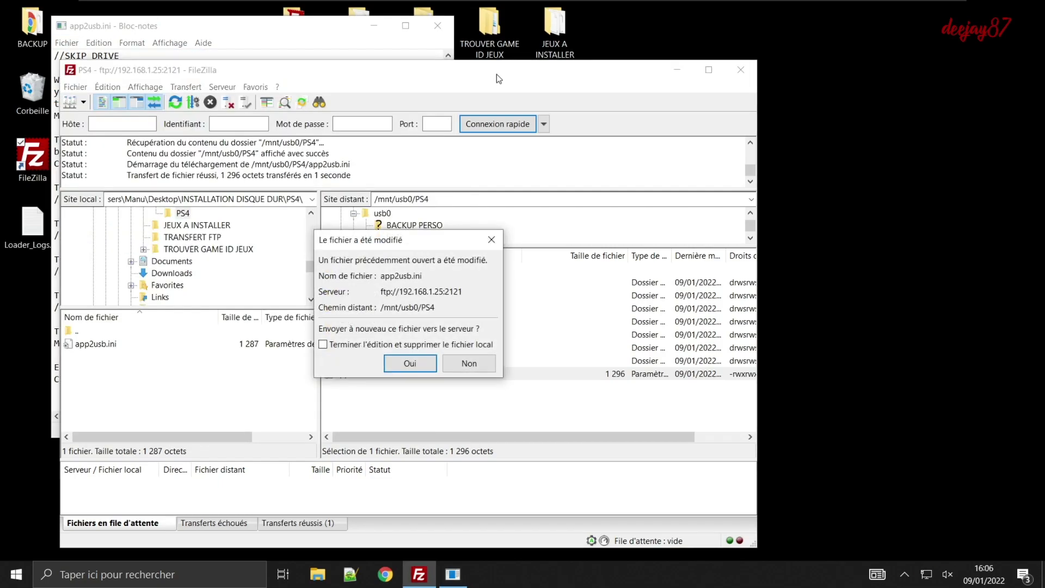
pyautogui.click(410, 363)
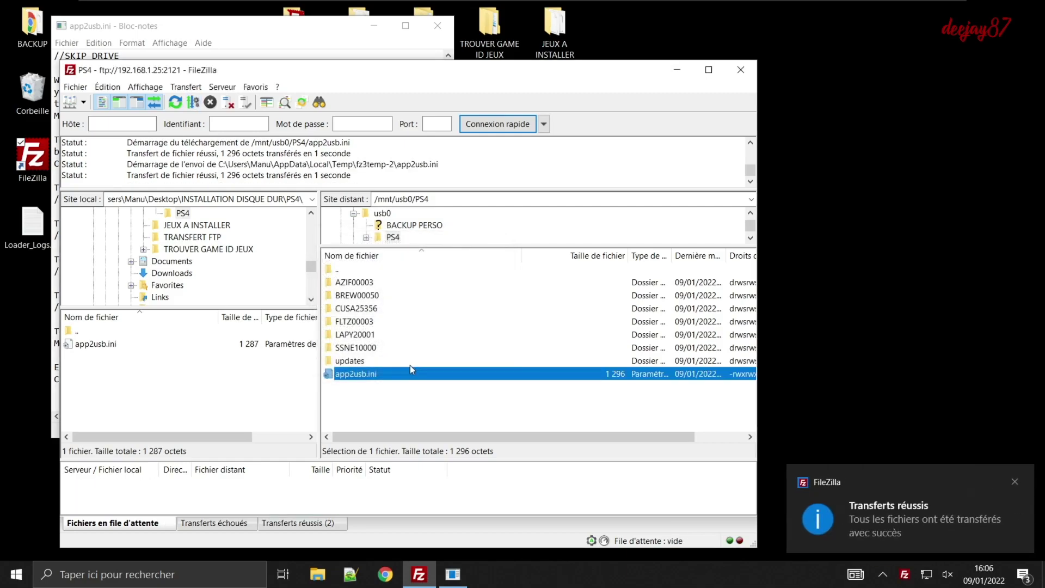
# Close app2usb.ini in Bloc-notes and quit FileZilla, confirming the exit
pyautogui.click(437, 25)
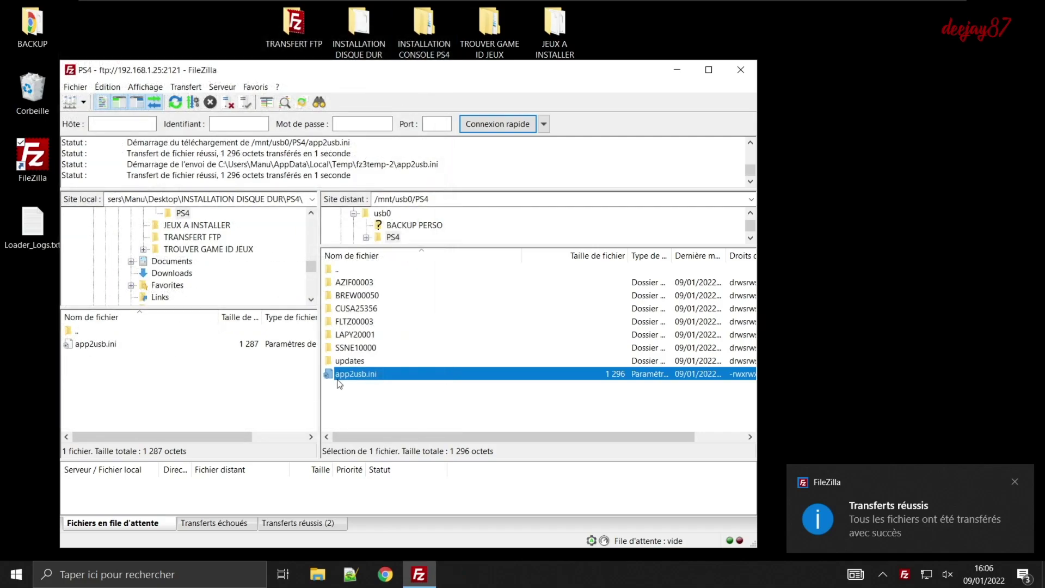
pyautogui.click(742, 74)
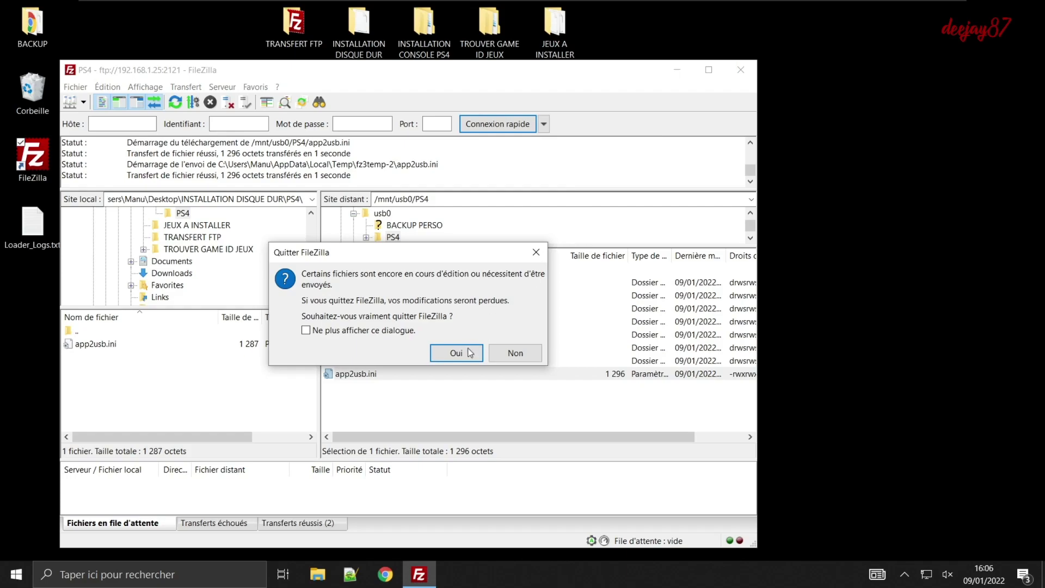
pyautogui.click(470, 353)
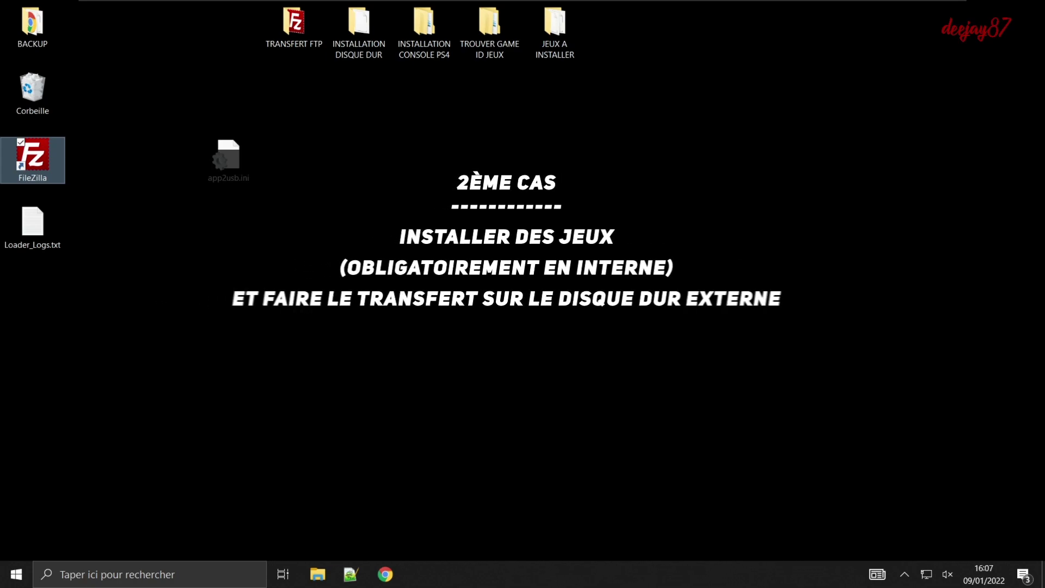
# Open the JEUX A INSTALLER folder on the desktop to look over the game PKG files
pyautogui.doubleClick(551, 31)
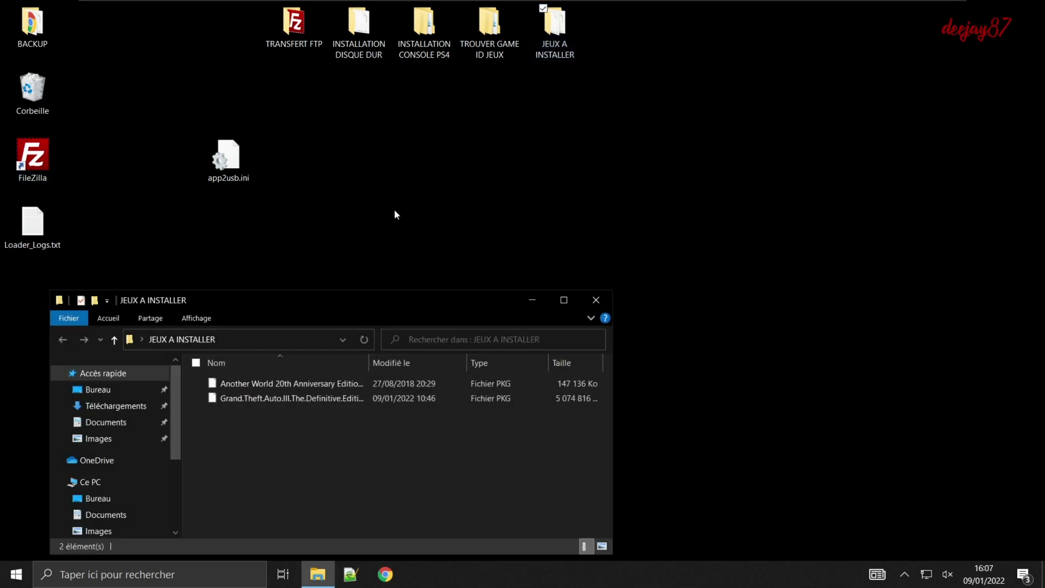
pyautogui.click(259, 382)
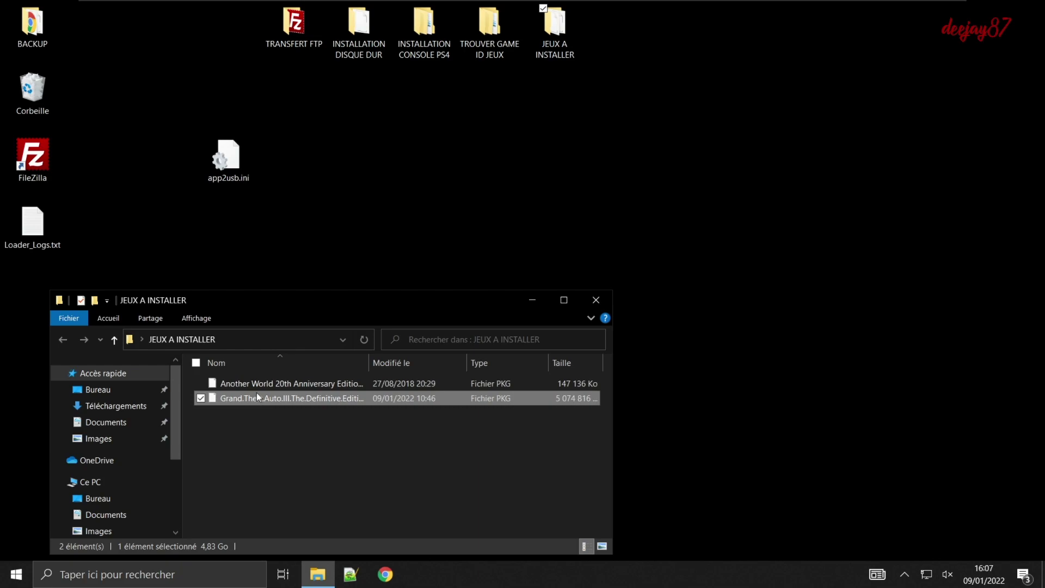
pyautogui.click(253, 413)
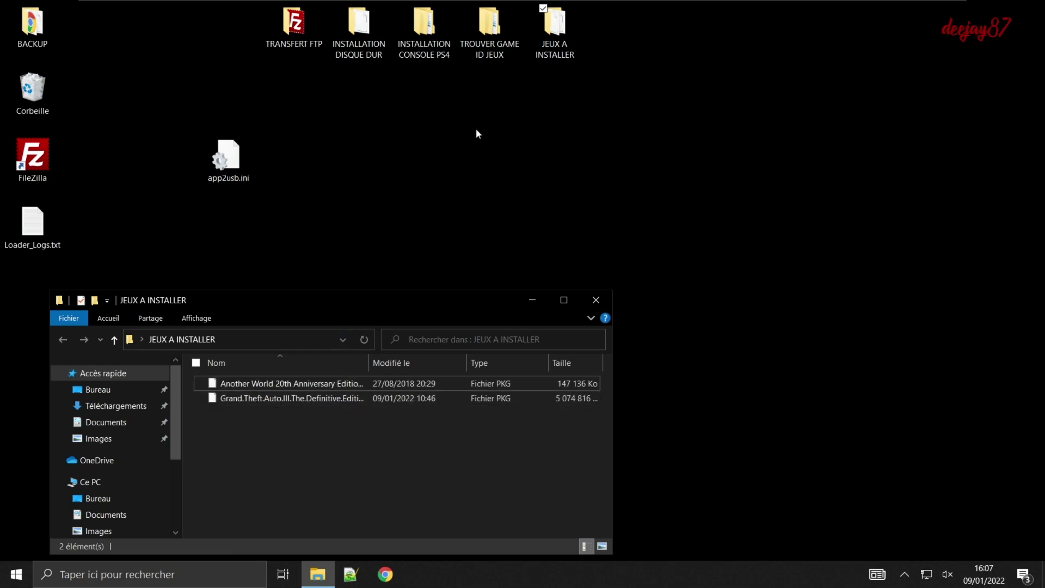
# Launch PS4PKGViewer.exe from the TROUVER GAME ID JEUX\PS4PKGViewer folder and place its window above the game package list
pyautogui.doubleClick(489, 23)
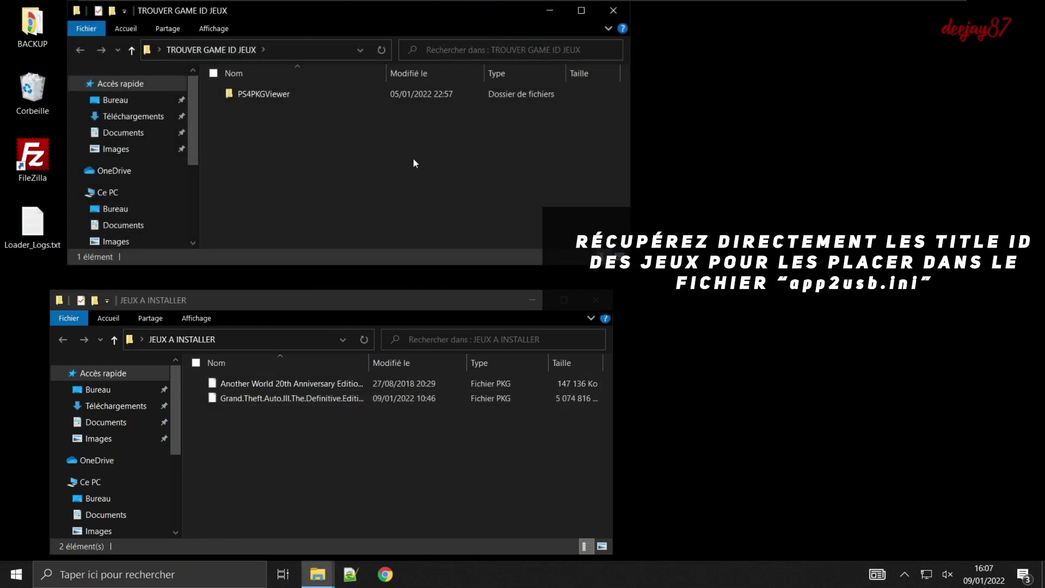
pyautogui.moveTo(318, 12); pyautogui.dragTo(299, 22)
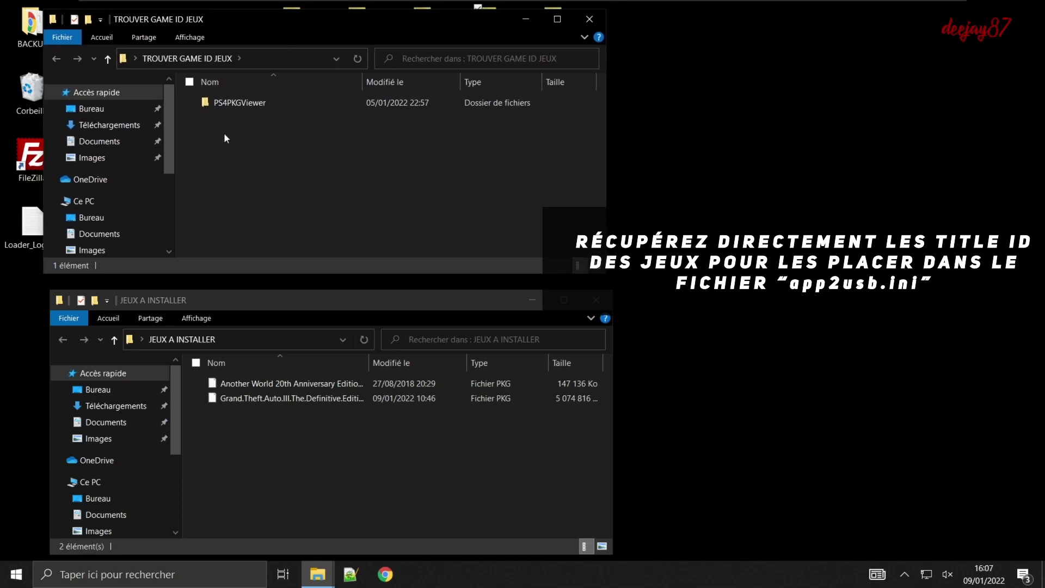
pyautogui.doubleClick(238, 104)
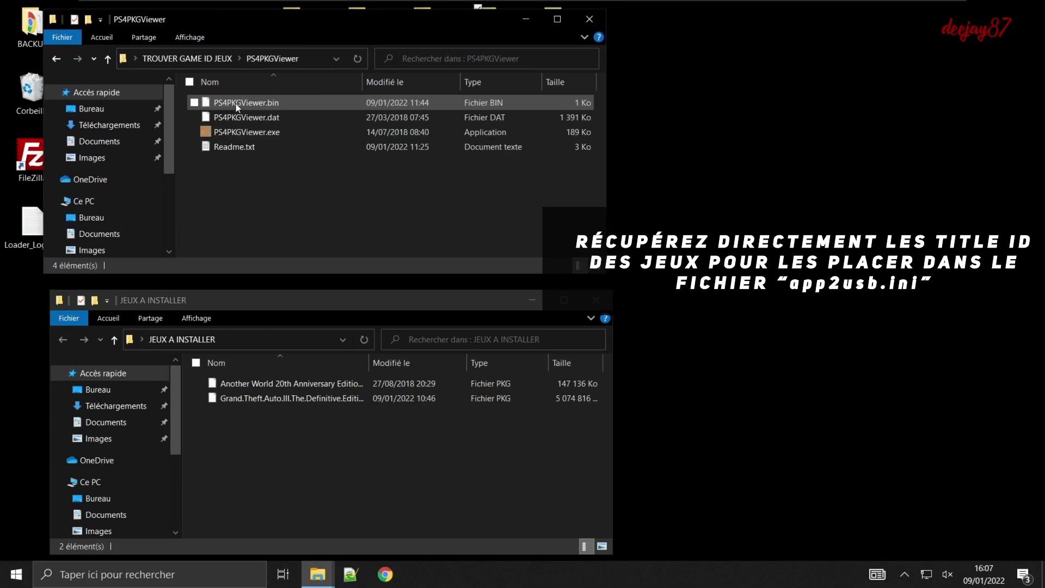
pyautogui.doubleClick(248, 133)
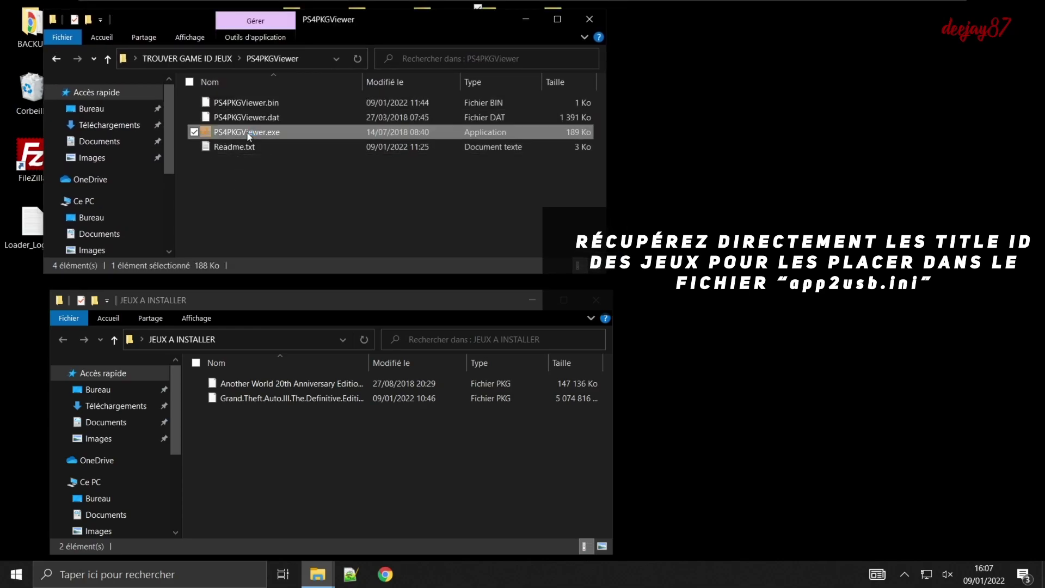
pyautogui.moveTo(397, 144); pyautogui.dragTo(191, 23)
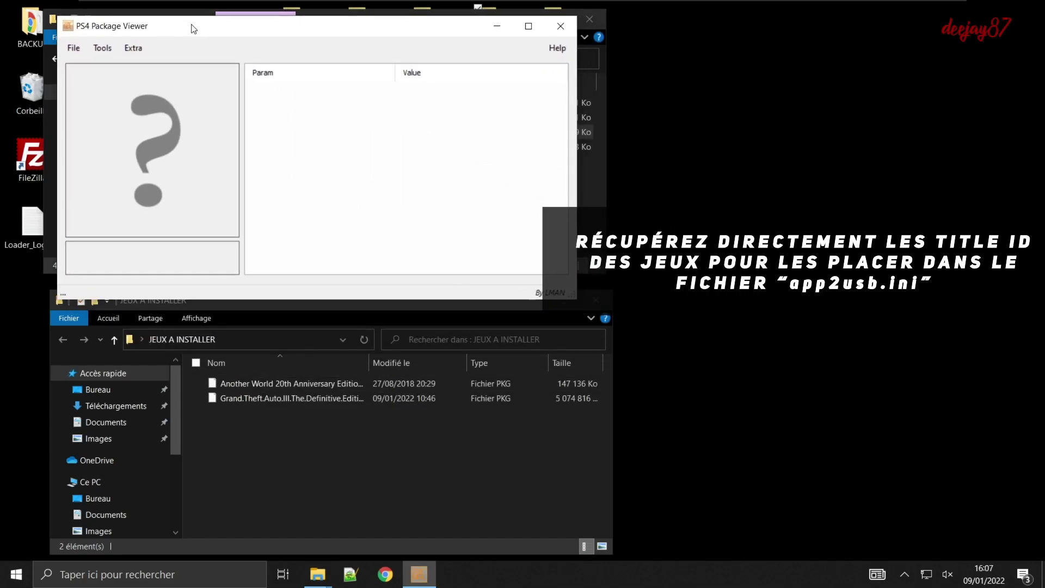
# Load the Another World 20th Anniversary Edition PKG into PS4 Package Viewer and copy its TITLE_ID value
pyautogui.moveTo(260, 384); pyautogui.dragTo(196, 174)
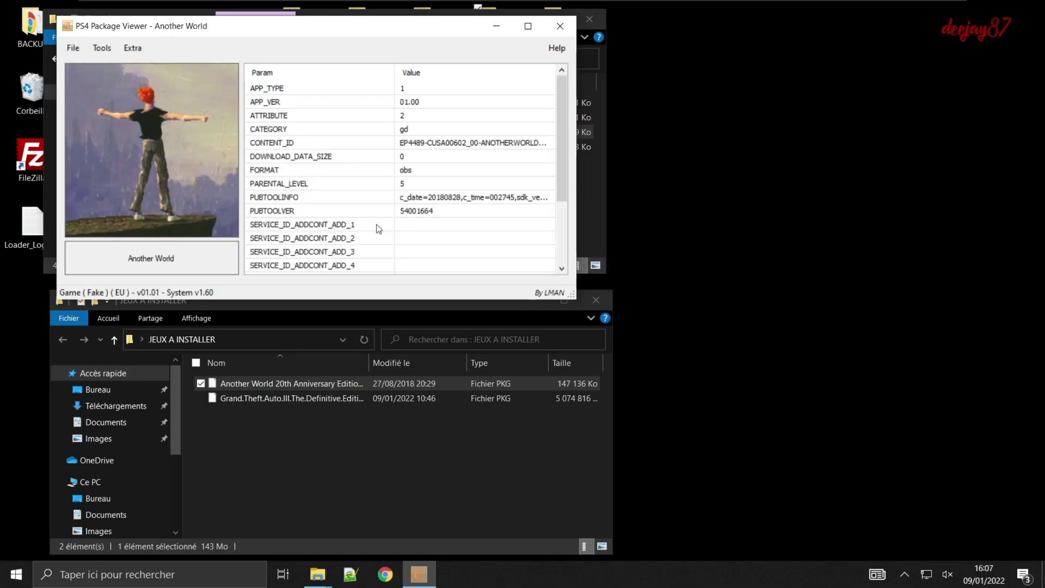
pyautogui.moveTo(561, 183); pyautogui.dragTo(563, 248)
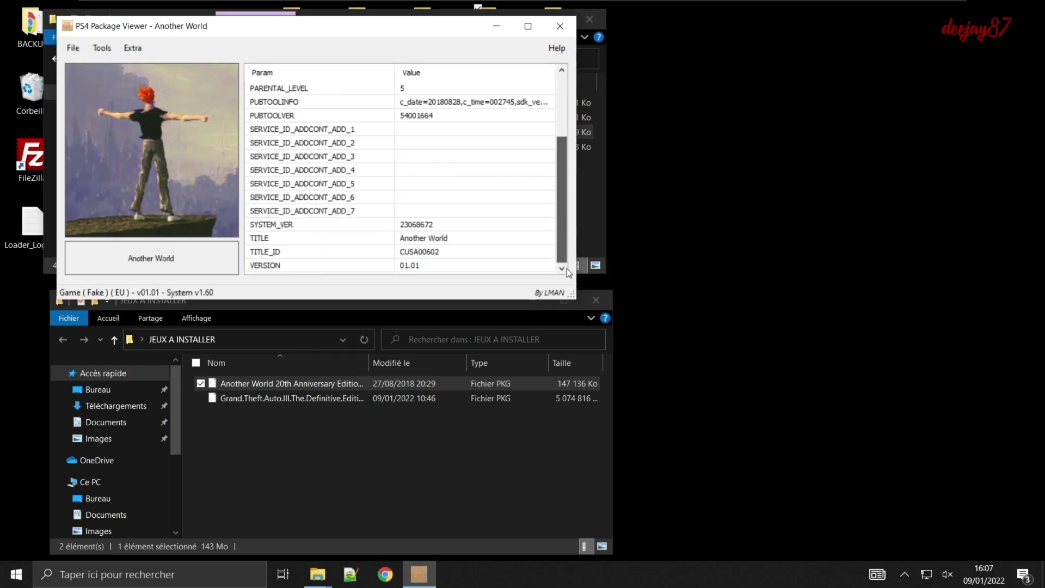
pyautogui.click(420, 251)
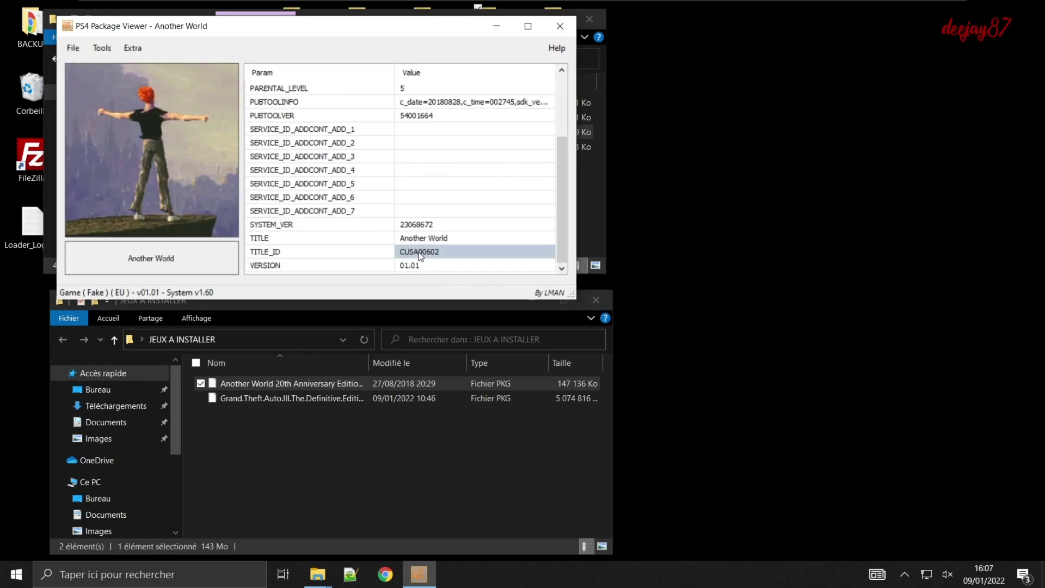
pyautogui.click(419, 252)
pyautogui.rightClick(419, 259)
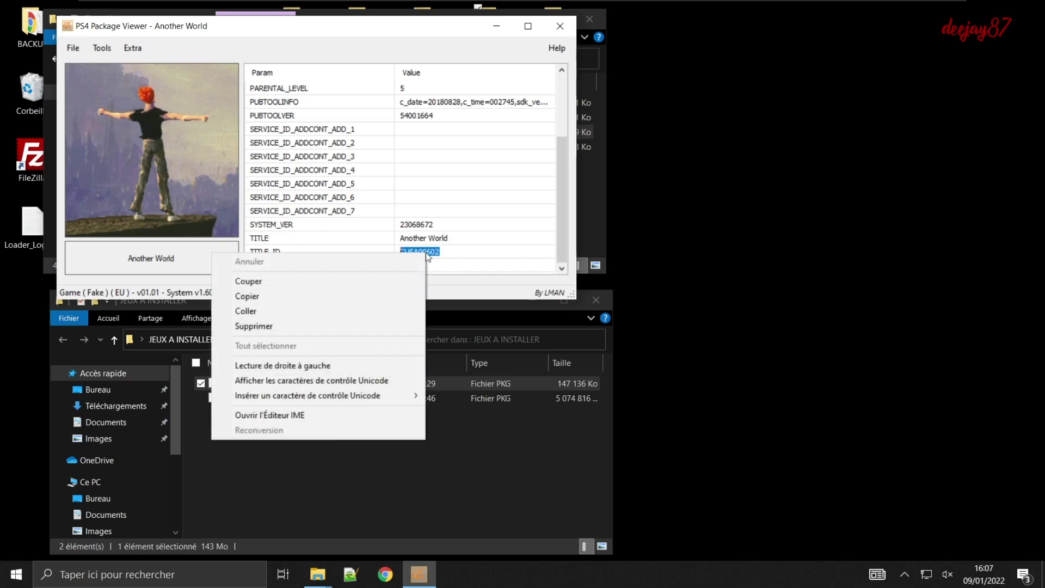
pyautogui.click(269, 297)
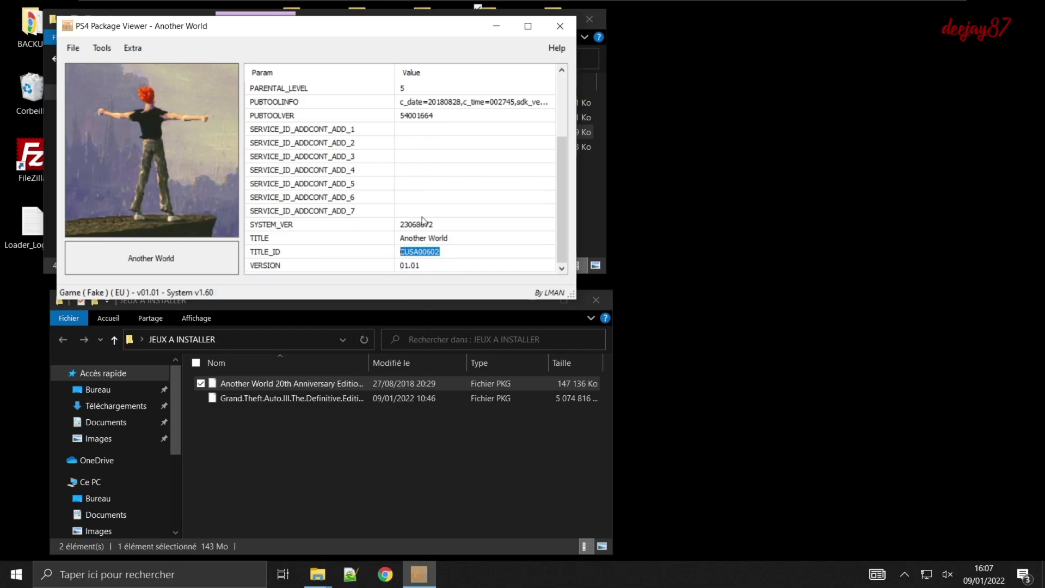
# Open app2usb.ini from the desktop and replace the title ID at the end of the file with CUSA00602
pyautogui.moveTo(446, 24); pyautogui.dragTo(434, 299)
pyautogui.moveTo(473, 22); pyautogui.dragTo(780, 22)
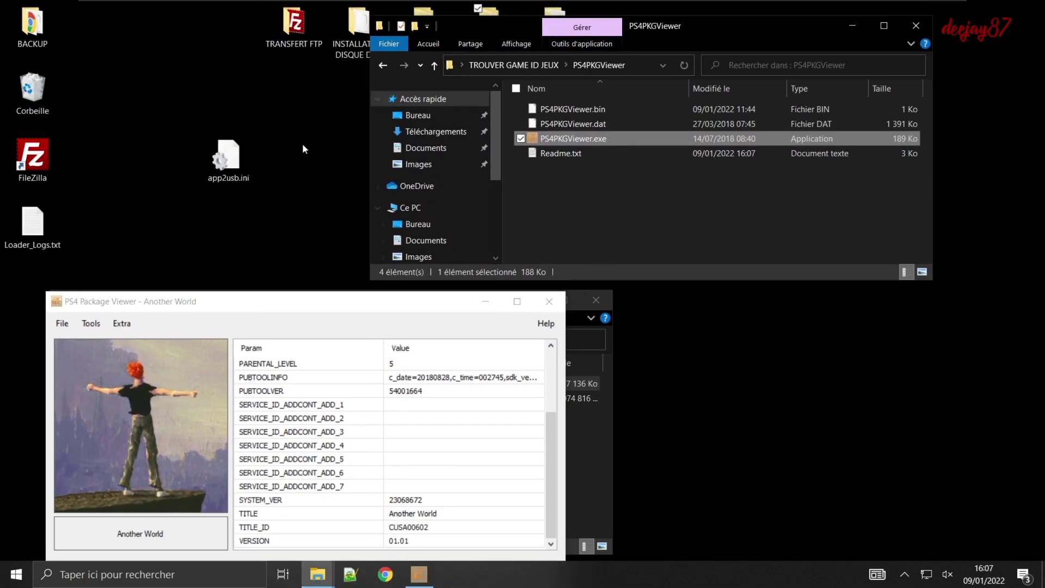
pyautogui.doubleClick(226, 155)
pyautogui.scroll(-1, 226, 155)
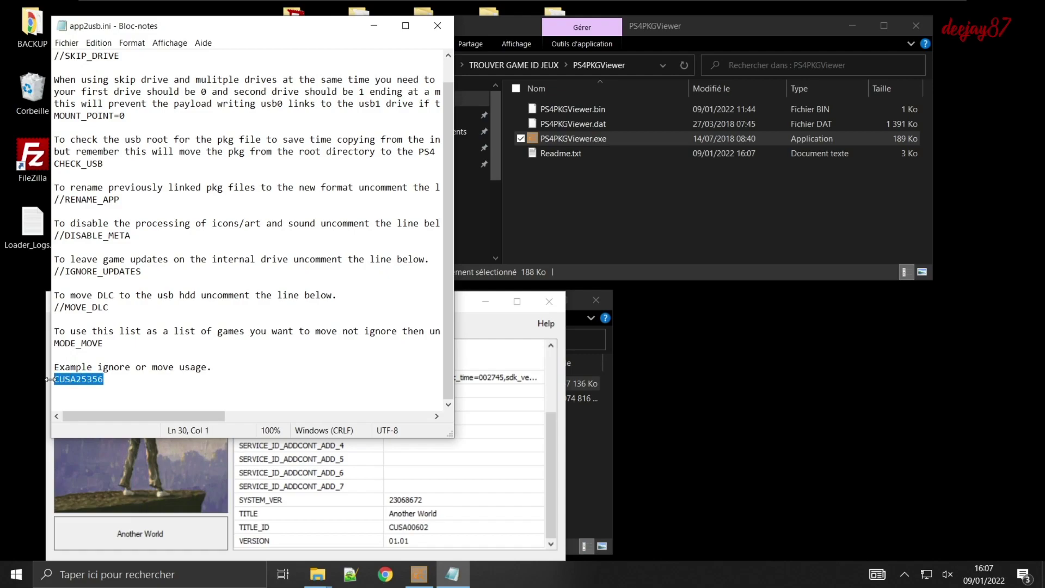
pyautogui.rightClick(82, 379)
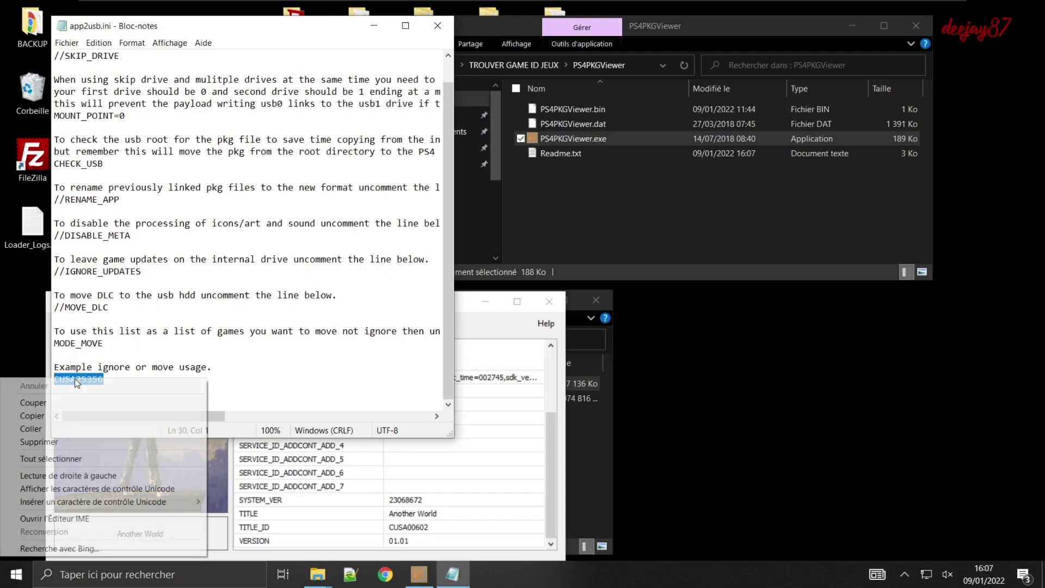
pyautogui.click(50, 425)
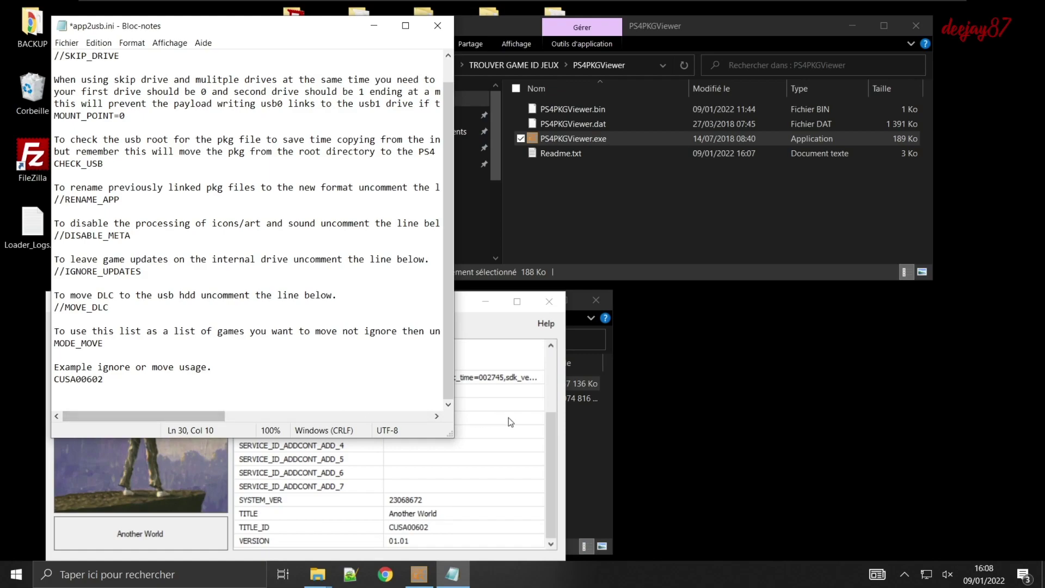
# Load the Grand Theft Auto III The Definitive Edition PKG into PS4 Package Viewer and copy its TITLE_ID value
pyautogui.click(550, 422)
pyautogui.moveTo(447, 298); pyautogui.dragTo(465, 16)
pyautogui.click(367, 489)
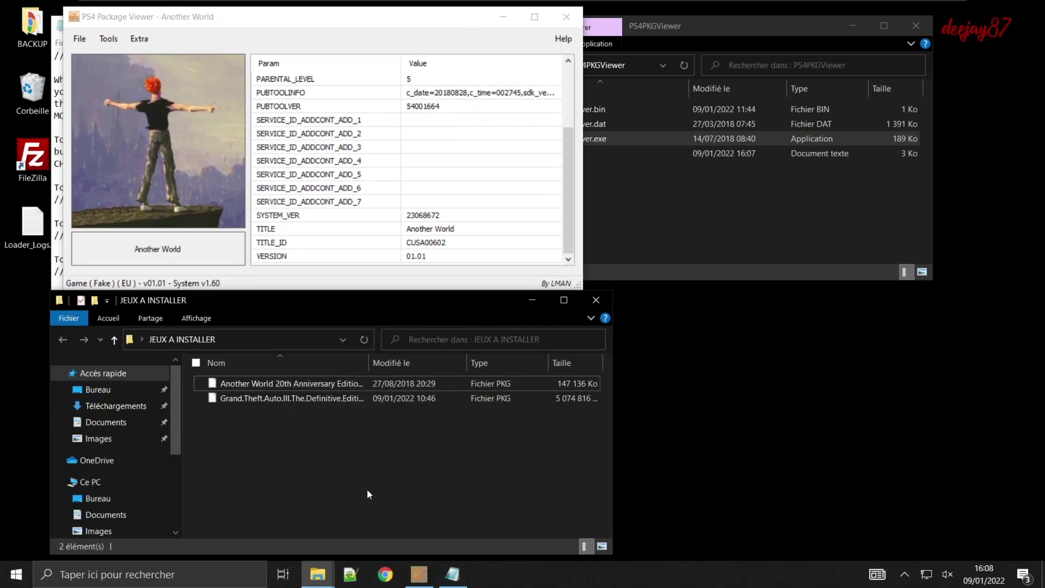
pyautogui.click(279, 398)
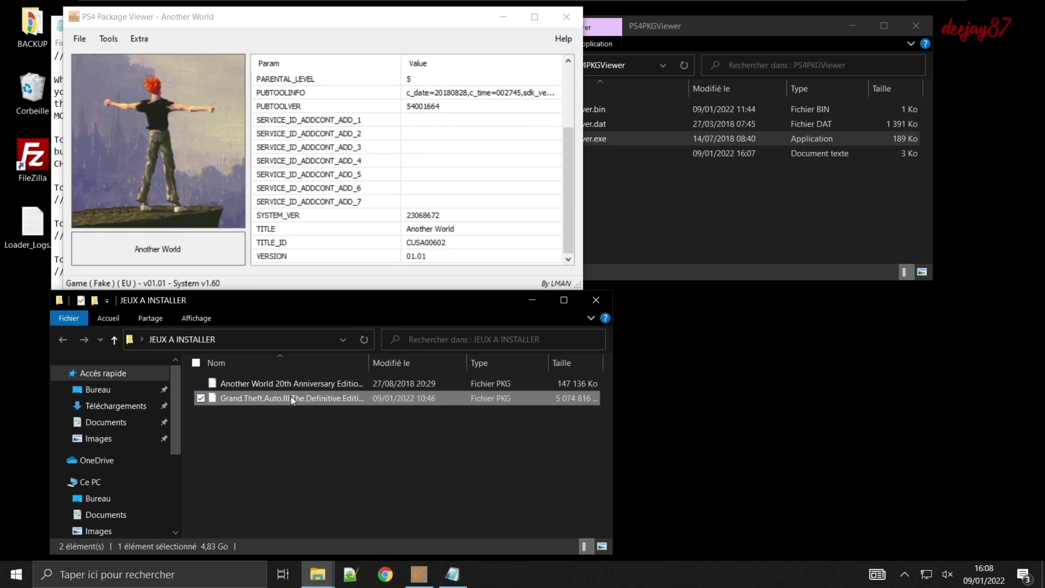
pyautogui.moveTo(222, 163); pyautogui.dragTo(222, 164)
pyautogui.moveTo(564, 122); pyautogui.dragTo(573, 256)
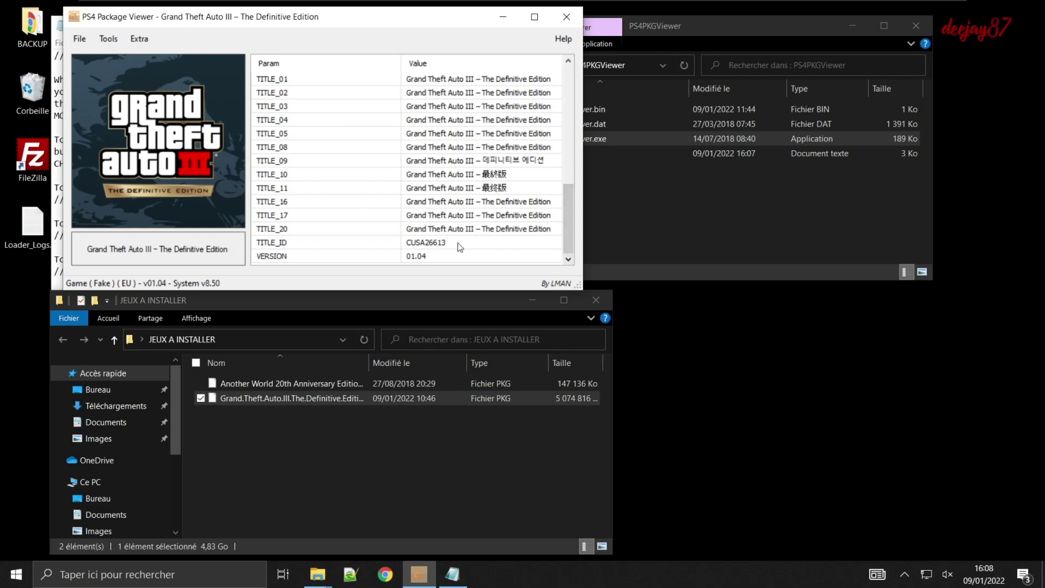
pyautogui.click(427, 246)
pyautogui.click(422, 242)
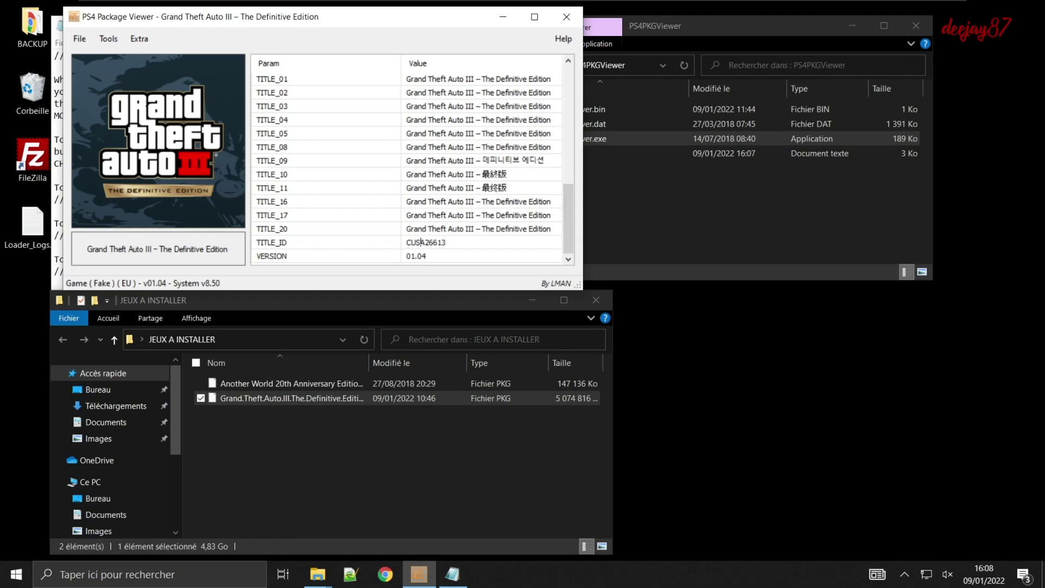
pyautogui.rightClick(422, 245)
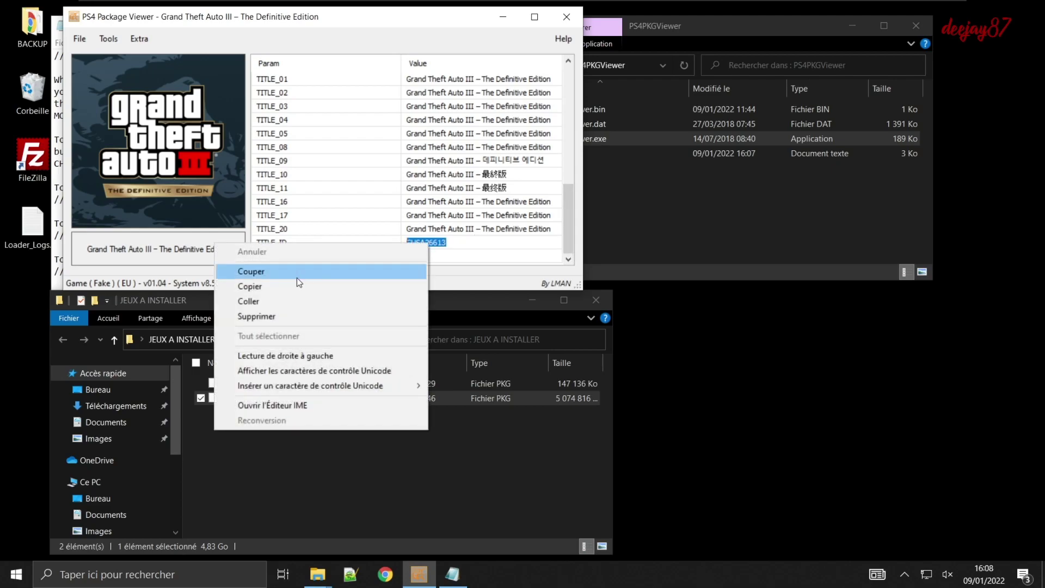
pyautogui.click(414, 287)
# Add CUSA26613 on a new line below CUSA00602 in app2usb.ini and save the file
pyautogui.moveTo(429, 22); pyautogui.dragTo(416, 355)
pyautogui.click(54, 212)
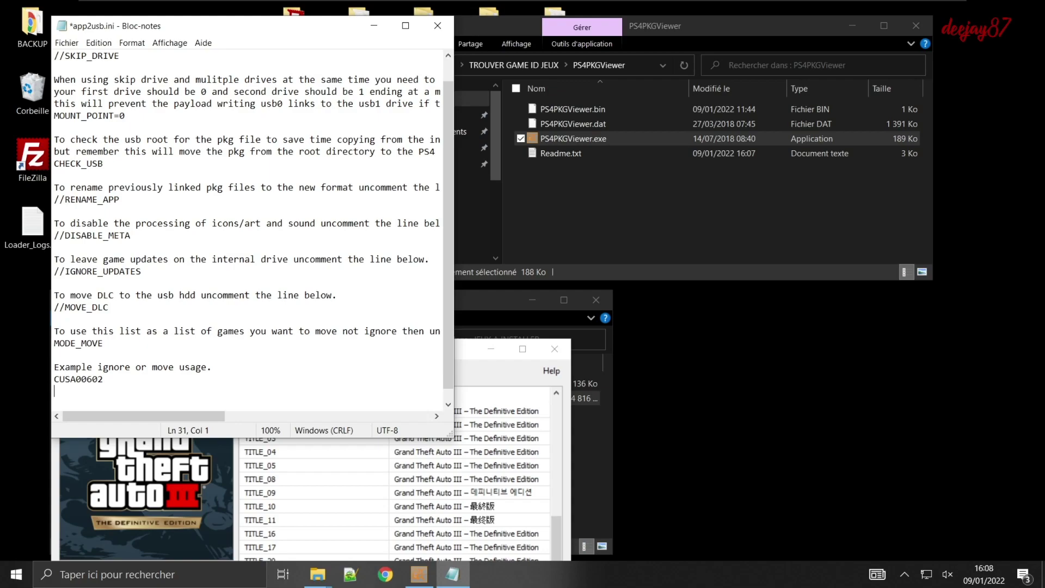
pyautogui.rightClick(206, 387)
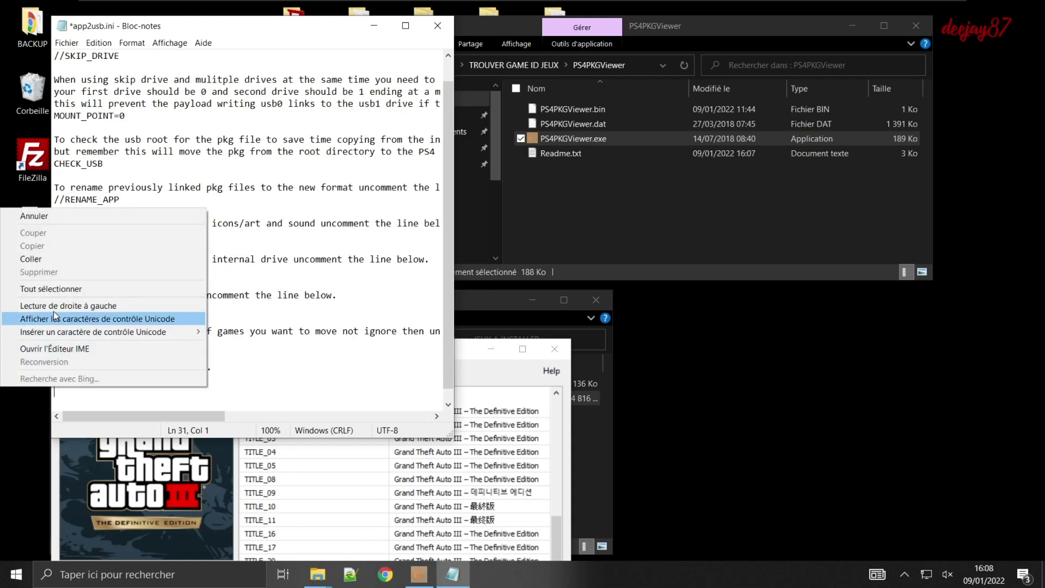
pyautogui.click(47, 263)
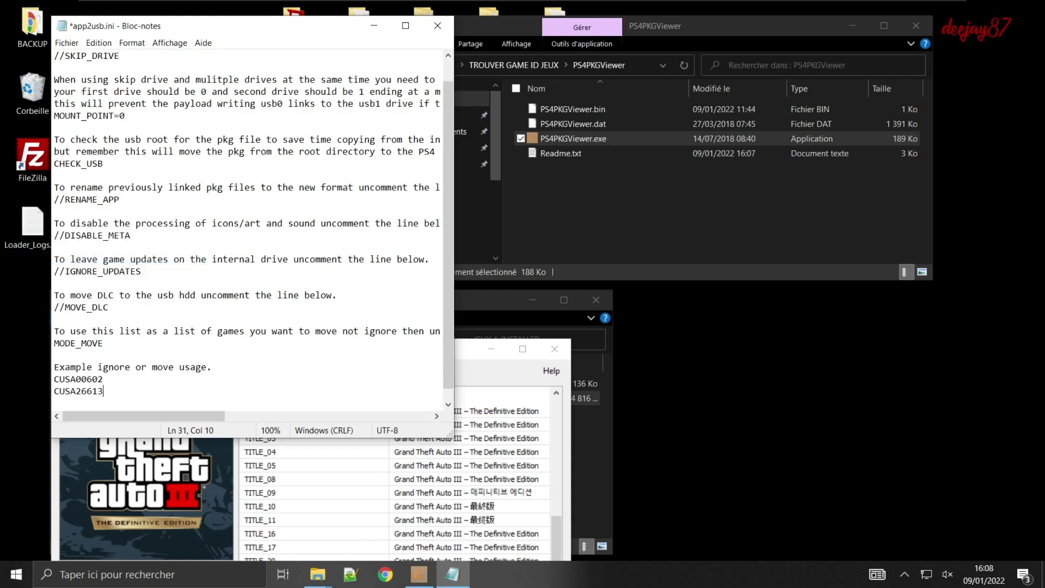
pyautogui.click(67, 43)
pyautogui.click(96, 97)
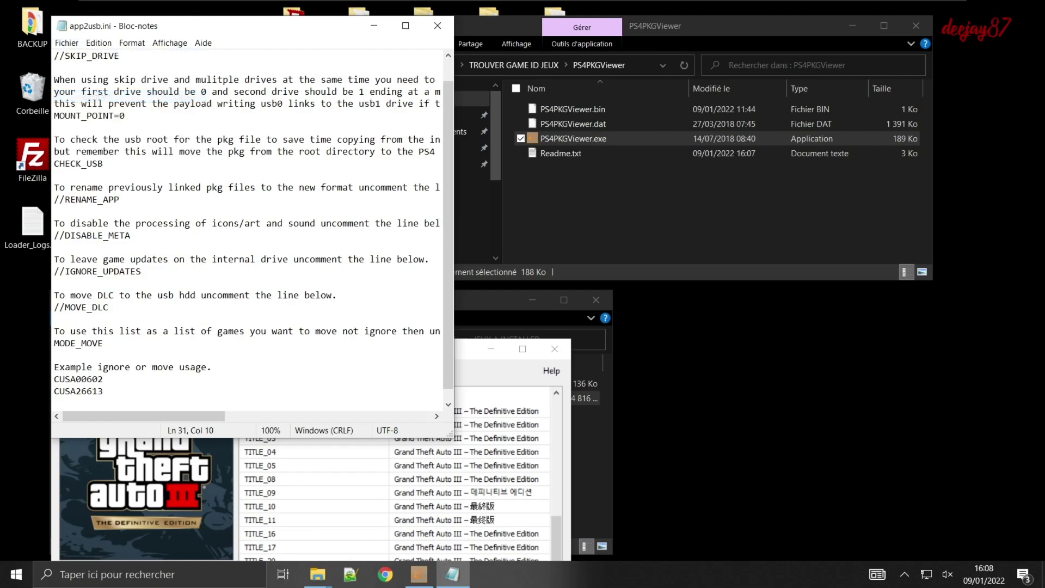
# Close app2usb.ini, PS4 Package Viewer and both open folder windows
pyautogui.click(440, 25)
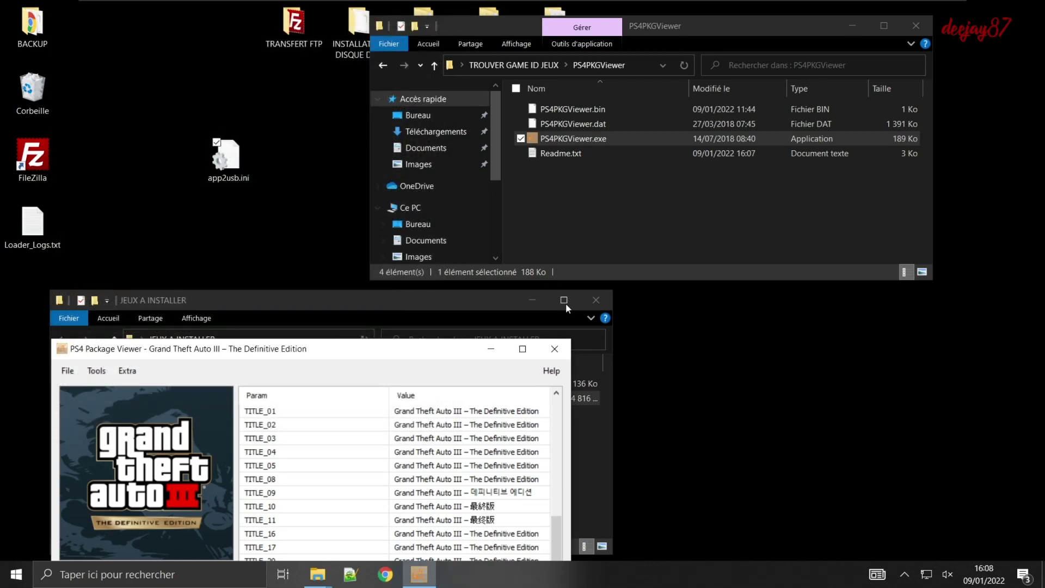
pyautogui.click(554, 349)
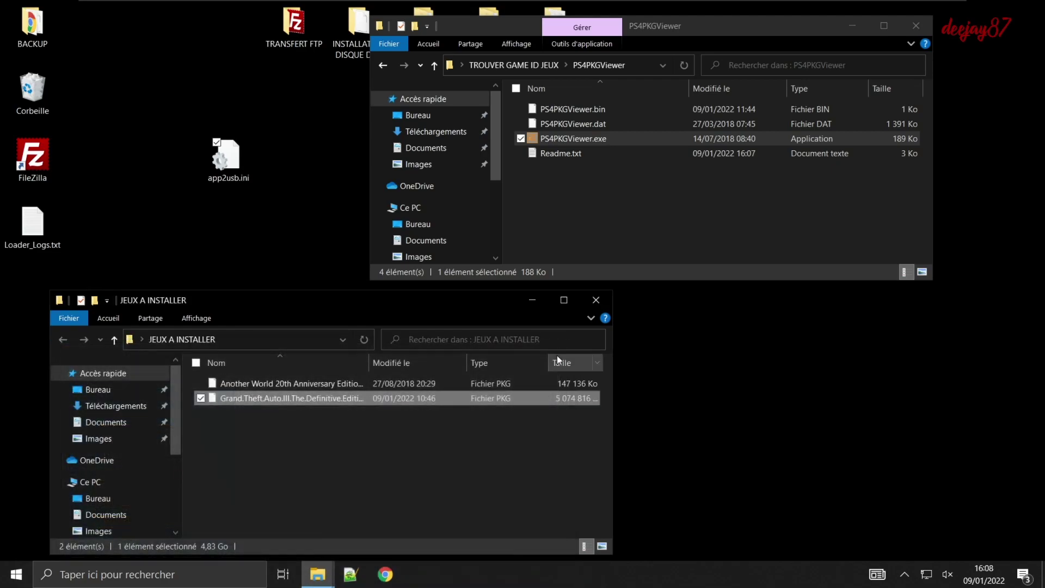
pyautogui.click(596, 299)
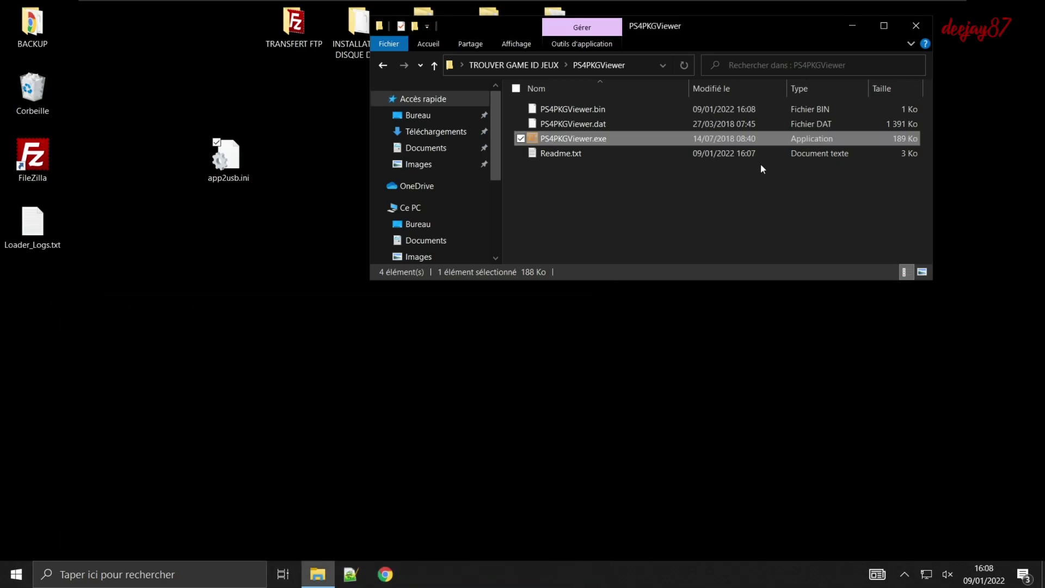
pyautogui.click(916, 26)
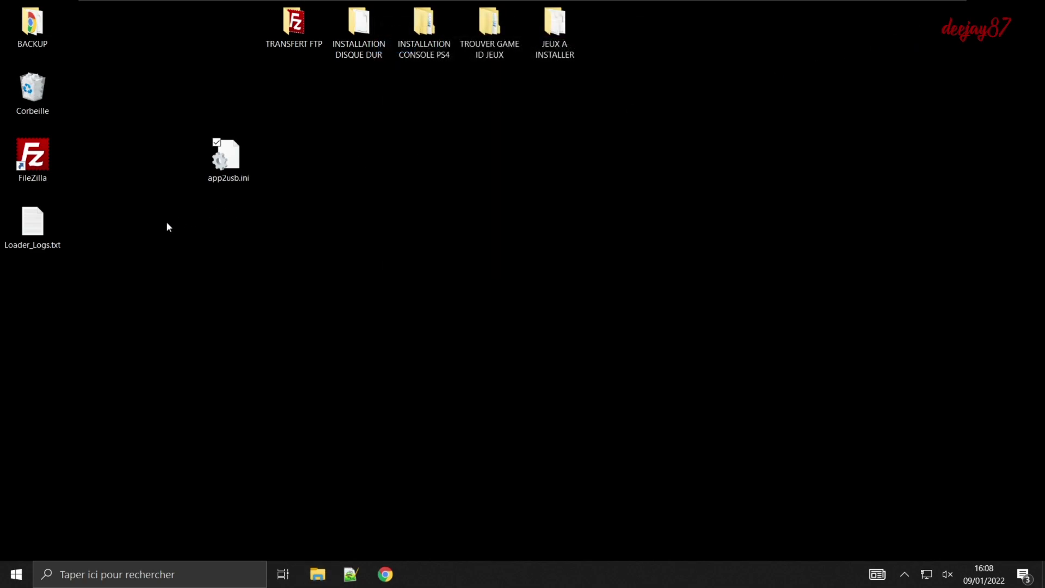
# Move app2usb.ini higher up on the desktop and start FileZilla
pyautogui.moveTo(226, 158); pyautogui.dragTo(226, 91)
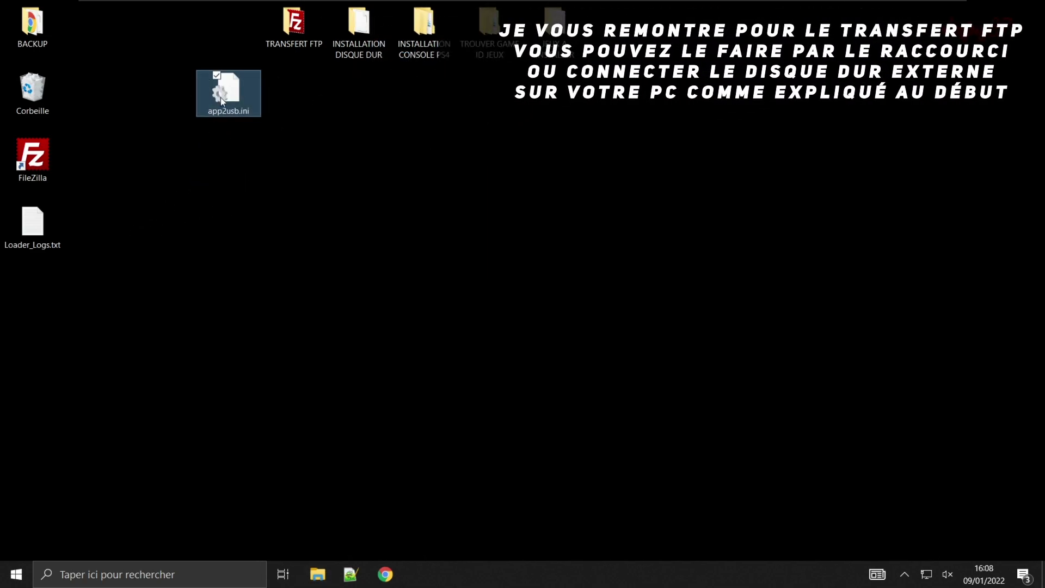
pyautogui.doubleClick(64, 173)
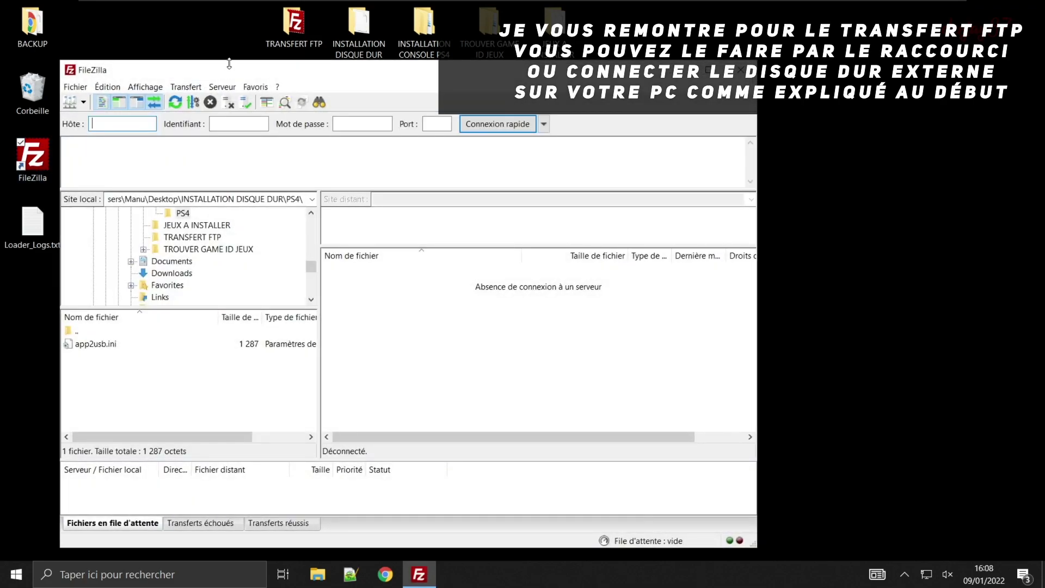
# Shrink the FileZilla window to uncover app2usb.ini on the desktop and connect to the saved PS4 site
pyautogui.moveTo(229, 64); pyautogui.dragTo(227, 122)
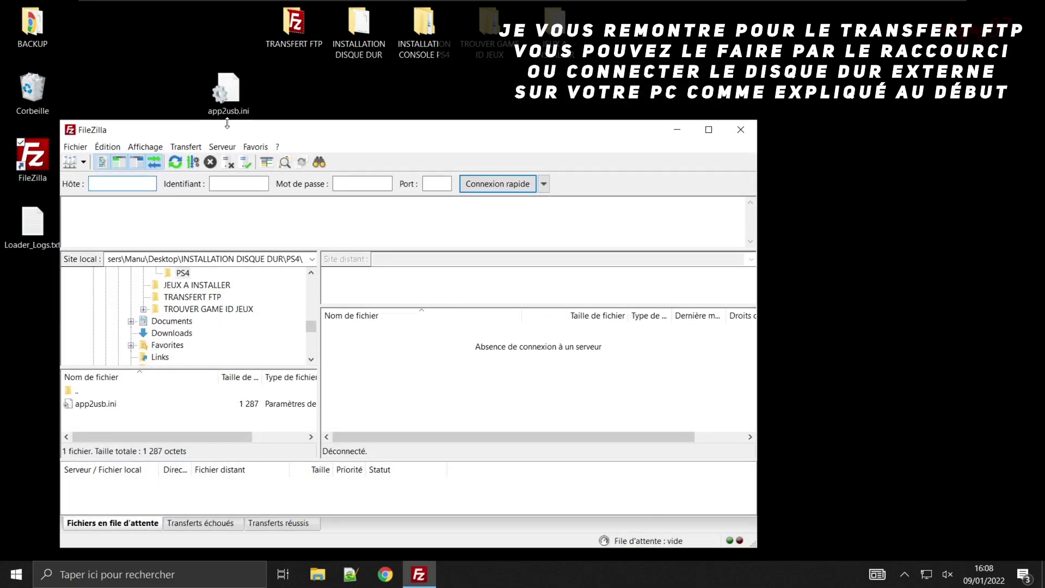
pyautogui.click(71, 162)
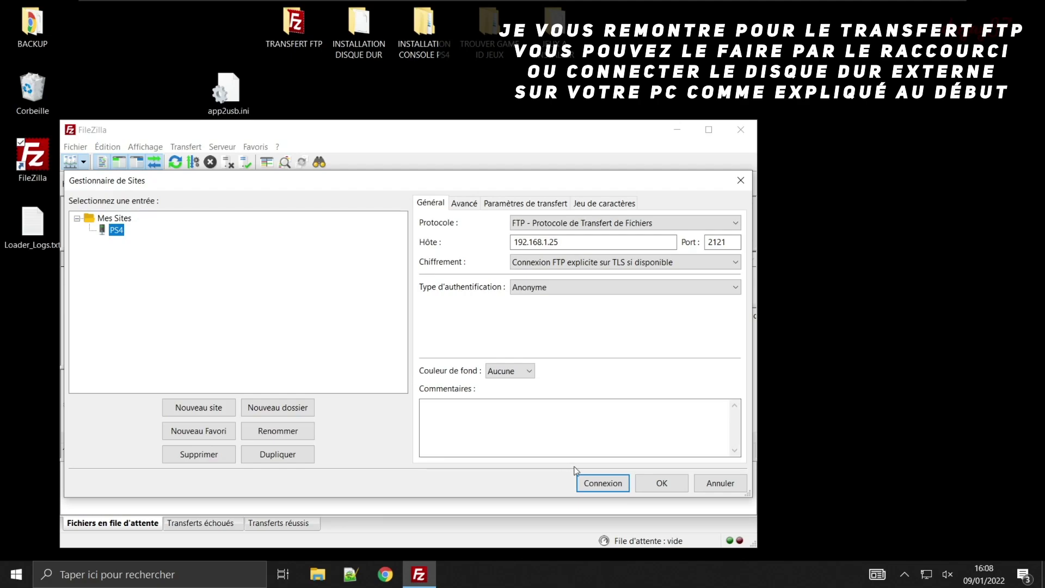
pyautogui.click(598, 482)
# Browse the remote PS4 file system to the folder /mnt/usb0/PS4
pyautogui.click(387, 405)
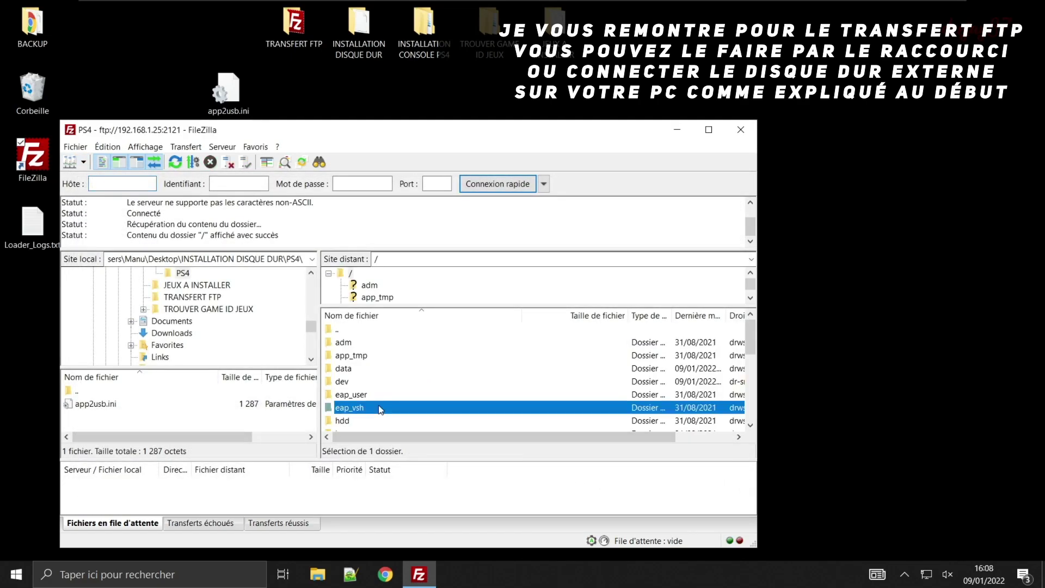
pyautogui.scroll(-2, 378, 405)
pyautogui.click(354, 383)
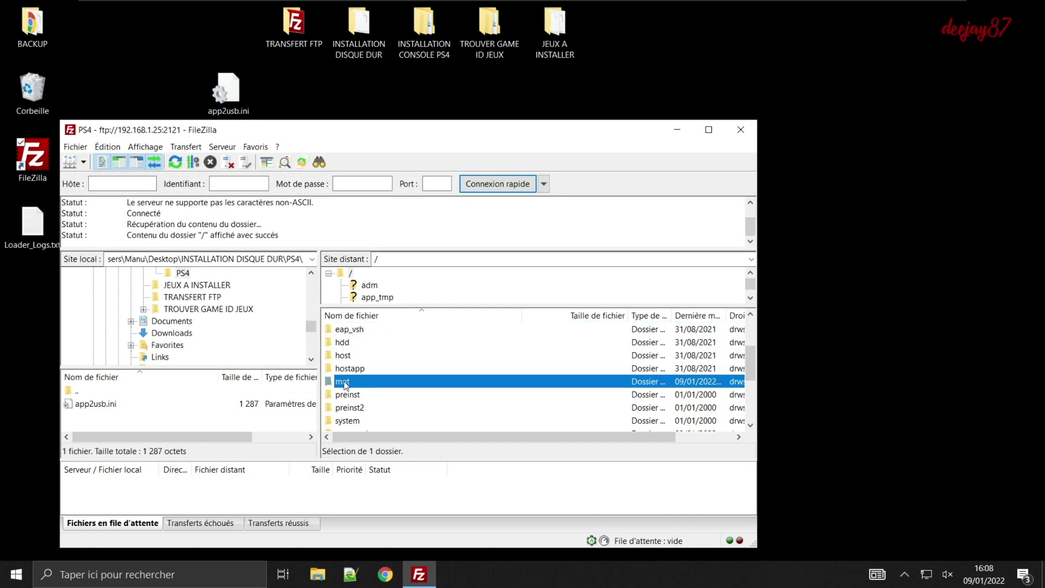
pyautogui.doubleClick(351, 383)
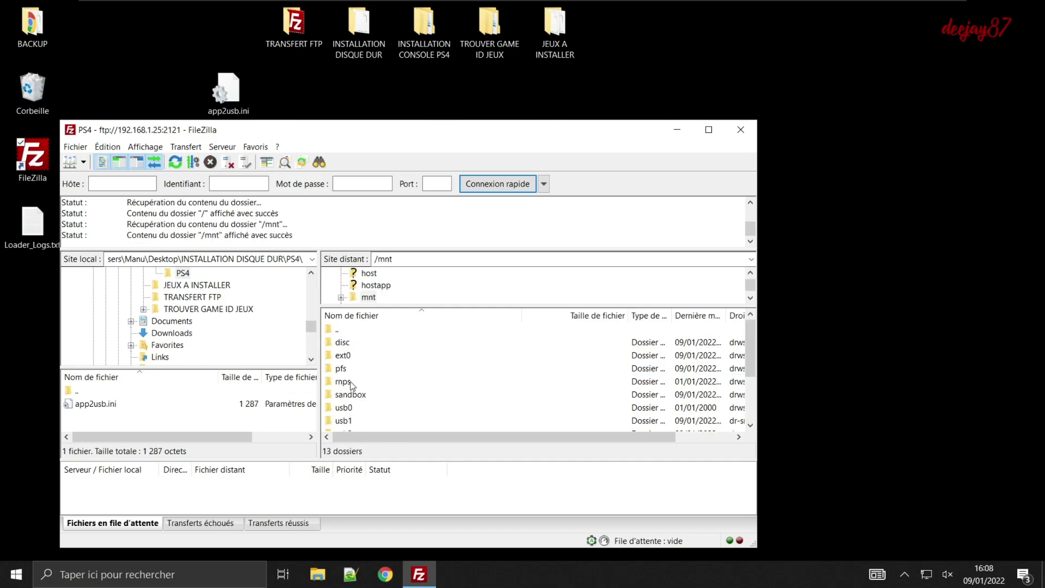
pyautogui.click(345, 372)
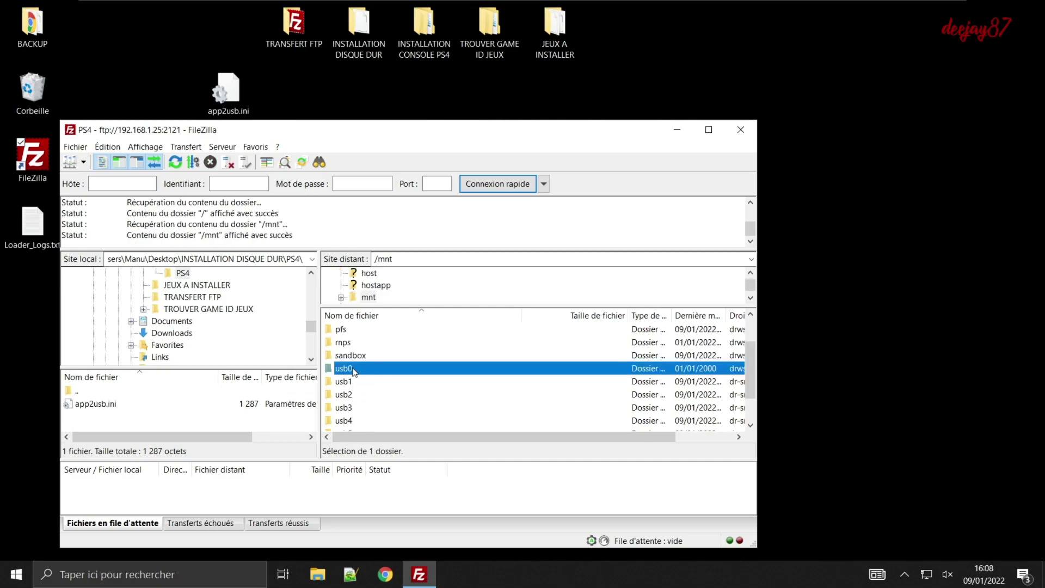
pyautogui.doubleClick(353, 369)
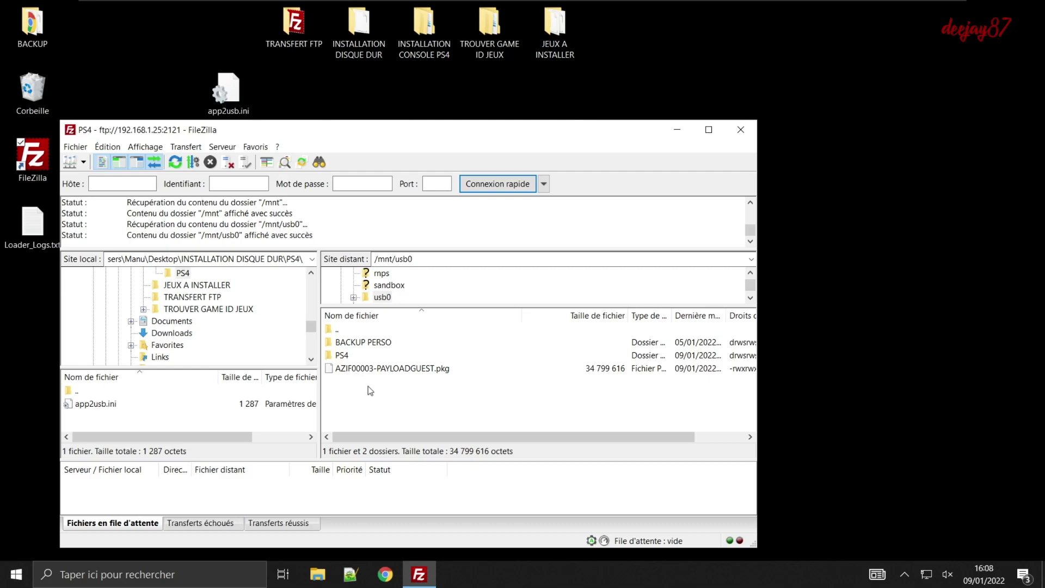
pyautogui.doubleClick(343, 355)
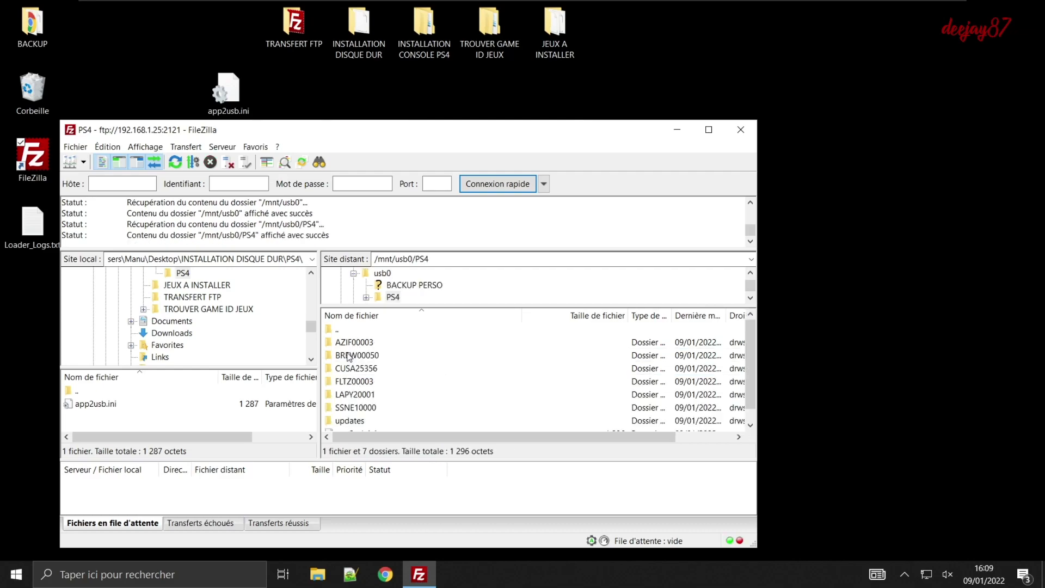
# Upload app2usb.ini from the desktop to /mnt/usb0/PS4, replacing the existing file
pyautogui.scroll(-1, 361, 364)
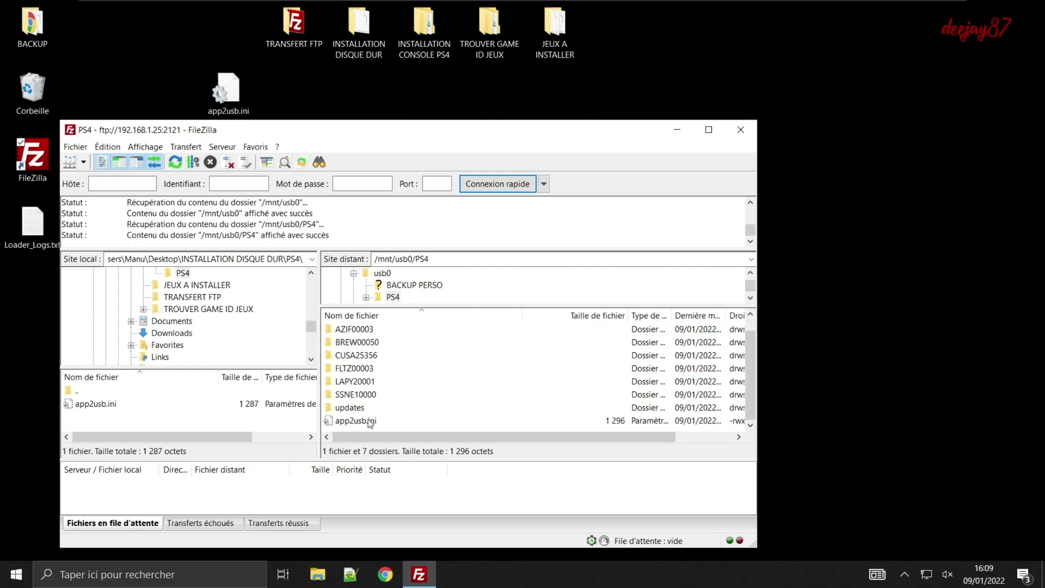
pyautogui.moveTo(227, 91); pyautogui.dragTo(376, 427)
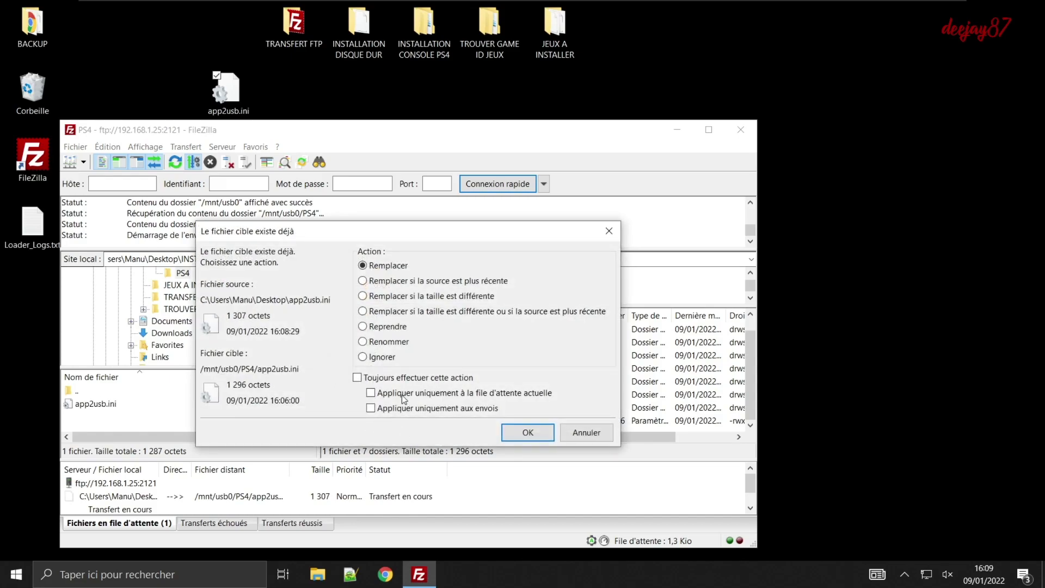
pyautogui.click(527, 432)
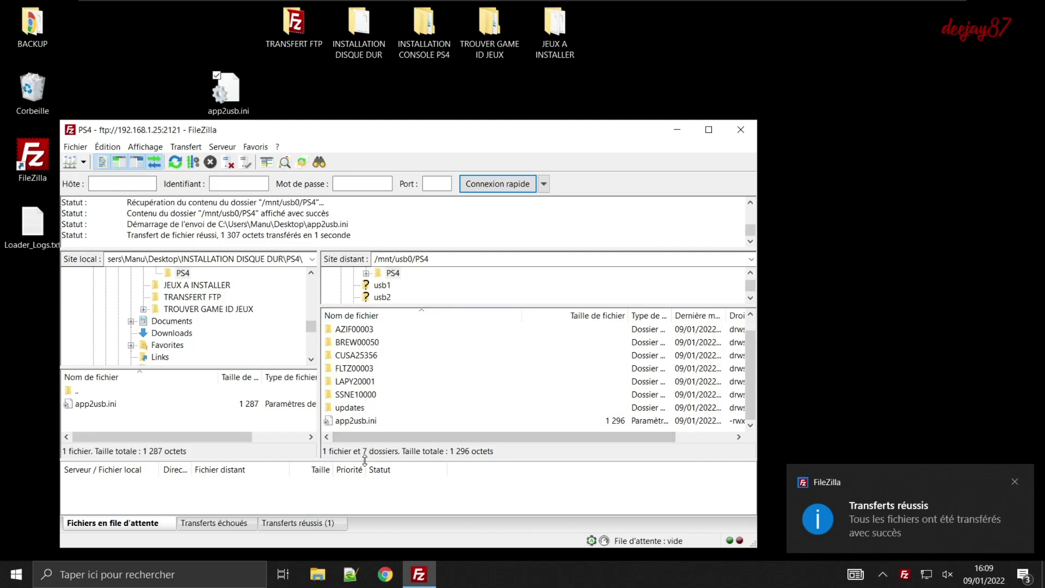
# Upload both game PKGs from the JEUX A INSTALLER folder to /mnt/usb0, and close FileZilla and the folder window once transferred
pyautogui.moveTo(366, 460); pyautogui.dragTo(366, 491)
pyautogui.doubleClick(338, 329)
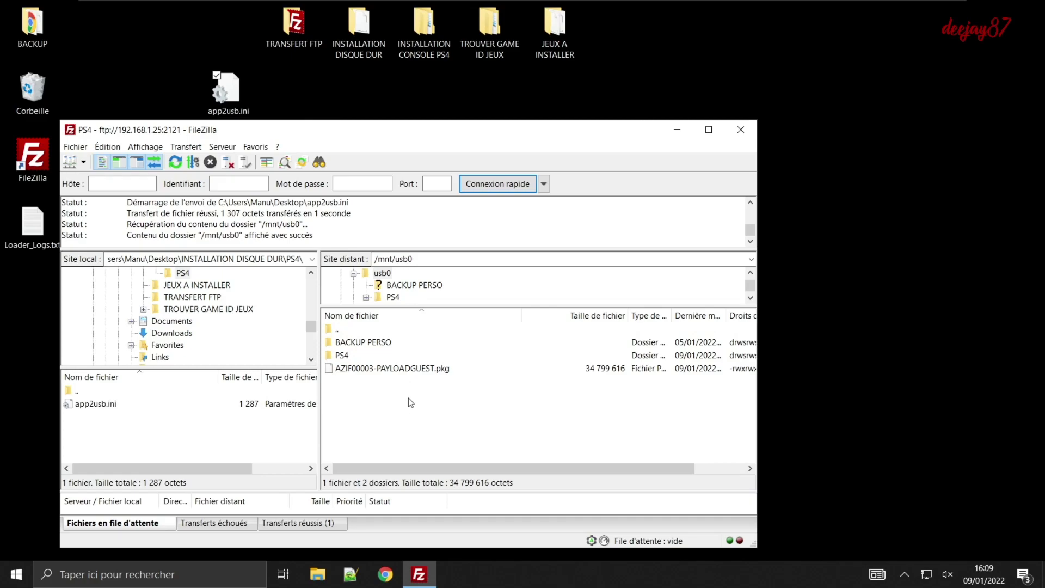
pyautogui.doubleClick(560, 24)
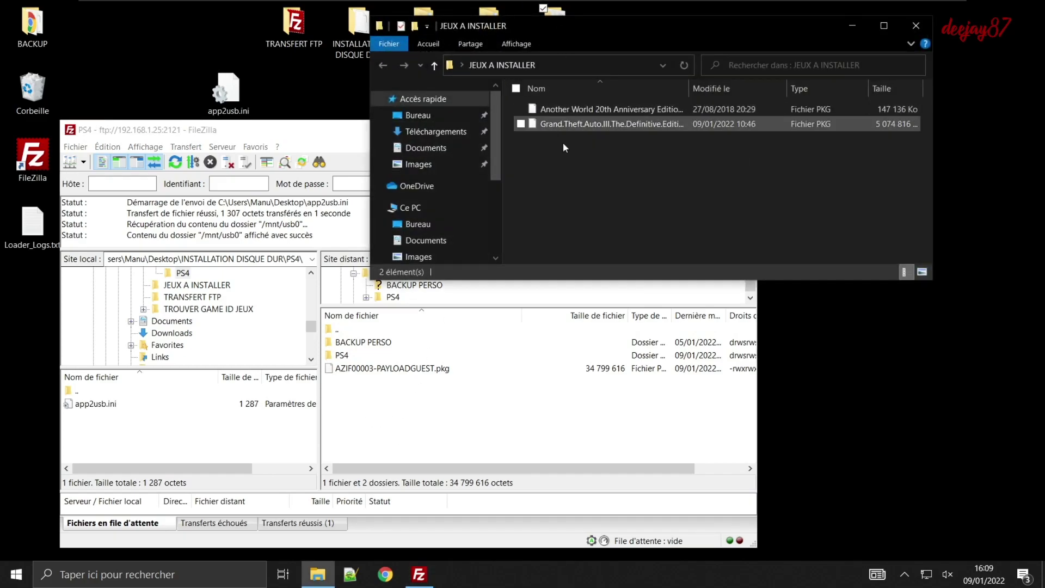
pyautogui.moveTo(550, 178); pyautogui.dragTo(424, 437)
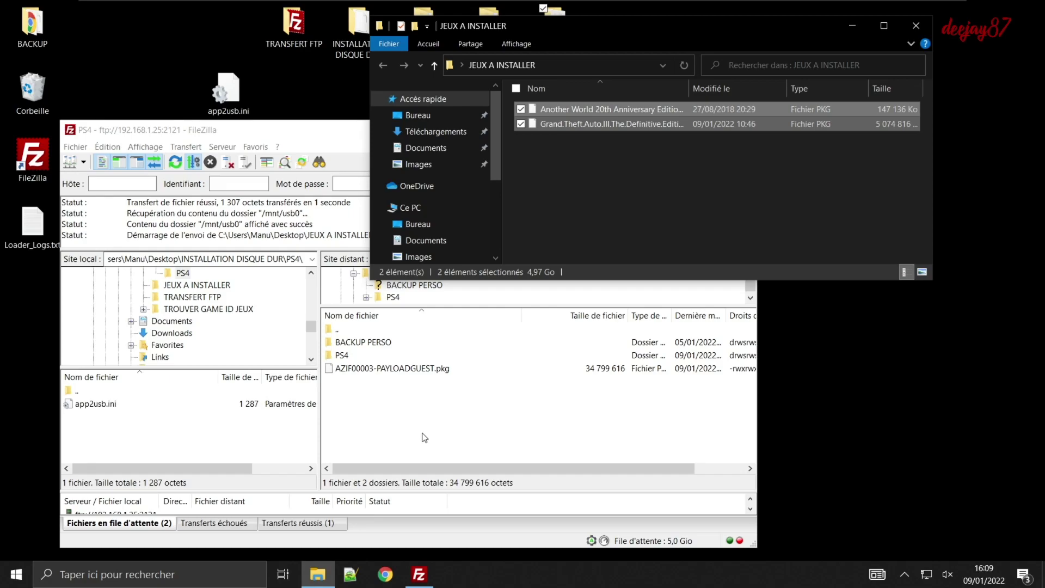
pyautogui.moveTo(299, 492); pyautogui.dragTo(298, 413)
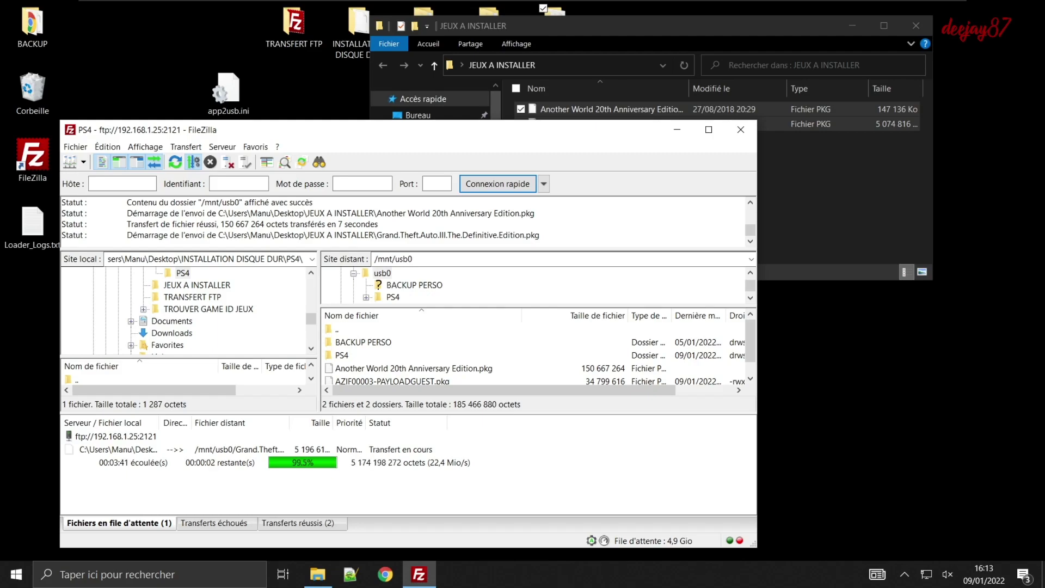
pyautogui.click(740, 131)
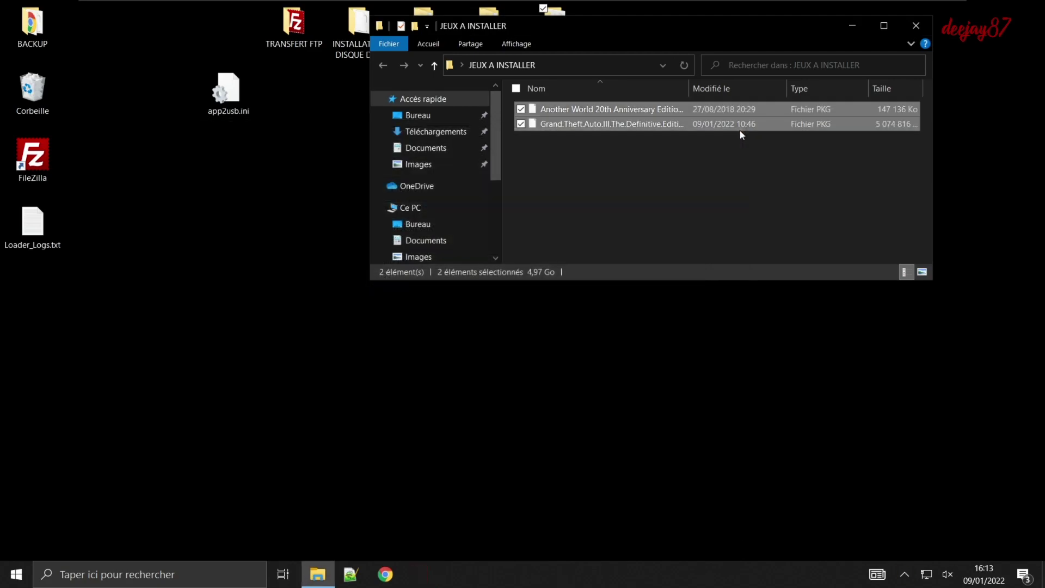
pyautogui.click(915, 25)
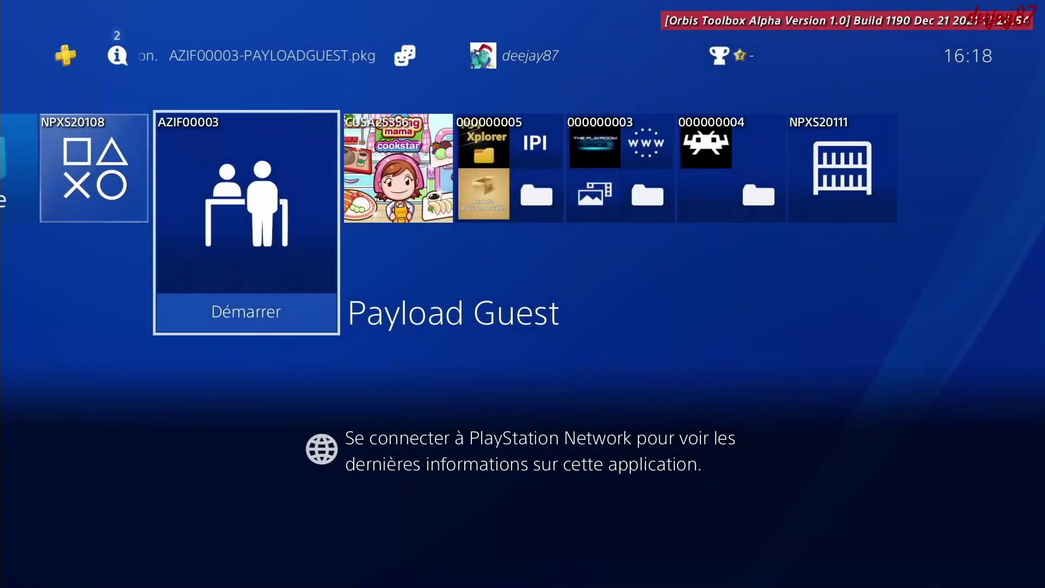
# On the PS4, open the Package Installer from the GoldHEN settings
pyautogui.press('Up')
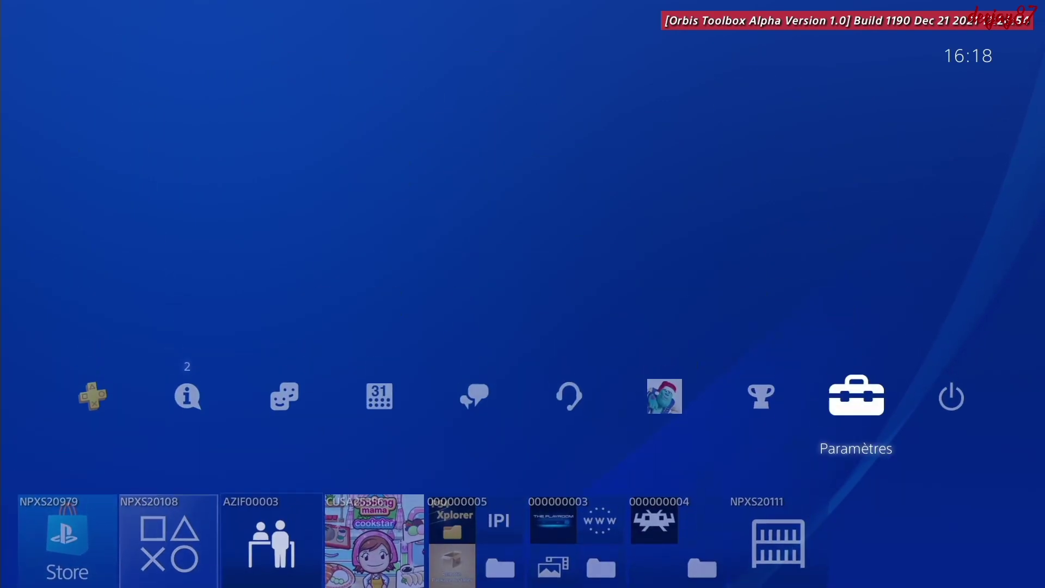
pyautogui.press('Return')
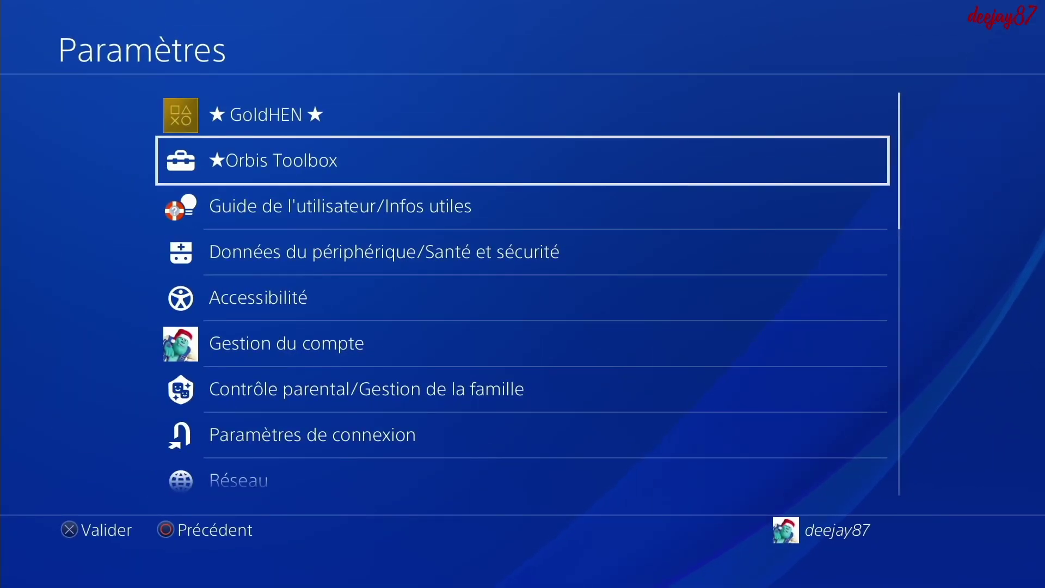
pyautogui.press('Up')
pyautogui.press('Return')
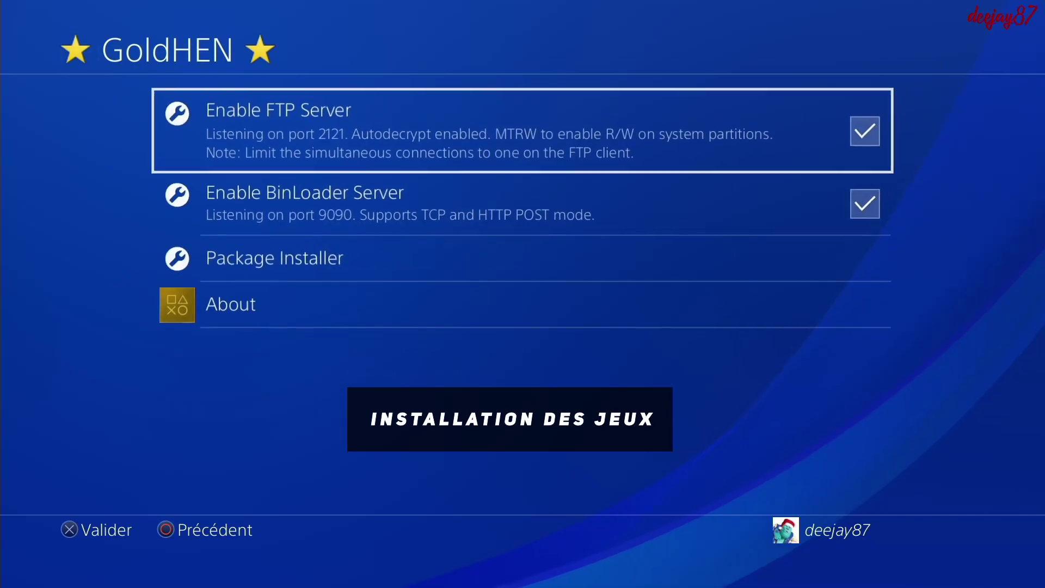
pyautogui.press('Down')
pyautogui.press('Return')
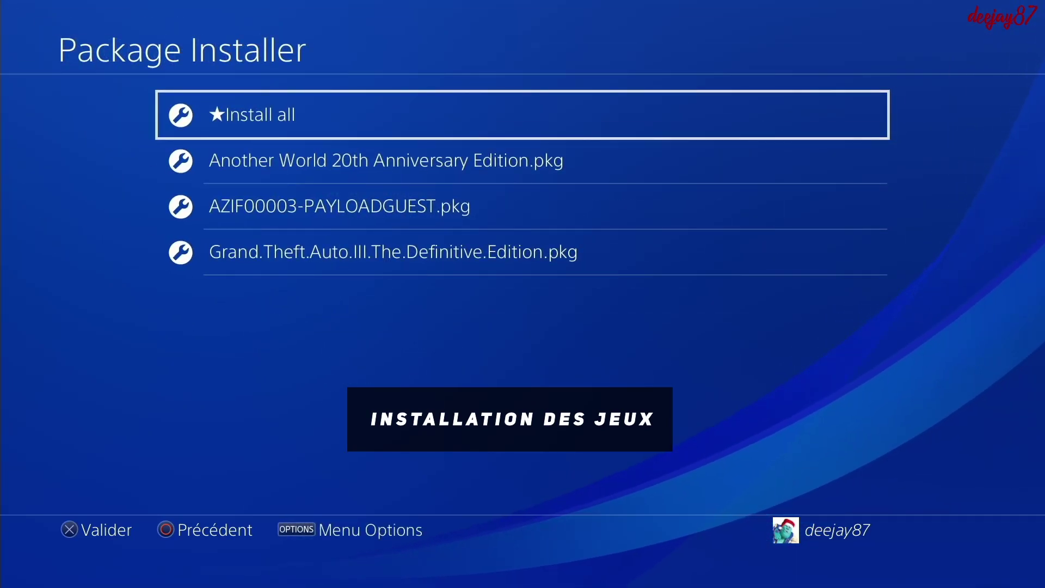
# Install Another World 20th Anniversary Edition.pkg and Grand.Theft.Auto.III.The.Definitive.Edition.pkg individually
pyautogui.press('Down')
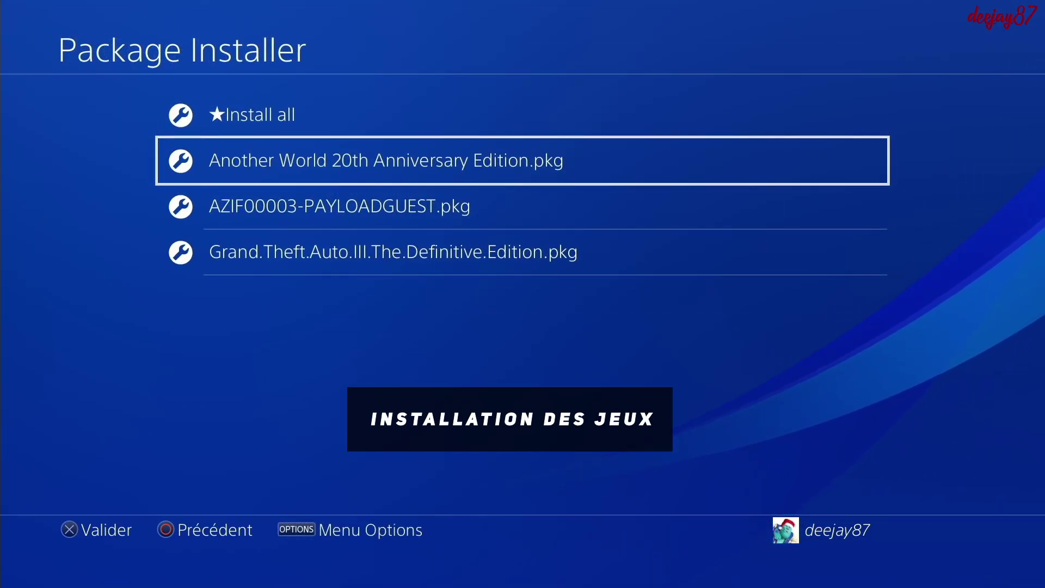
pyautogui.press('Return')
pyautogui.press('Down')
pyautogui.press('Down')
pyautogui.press('Return')
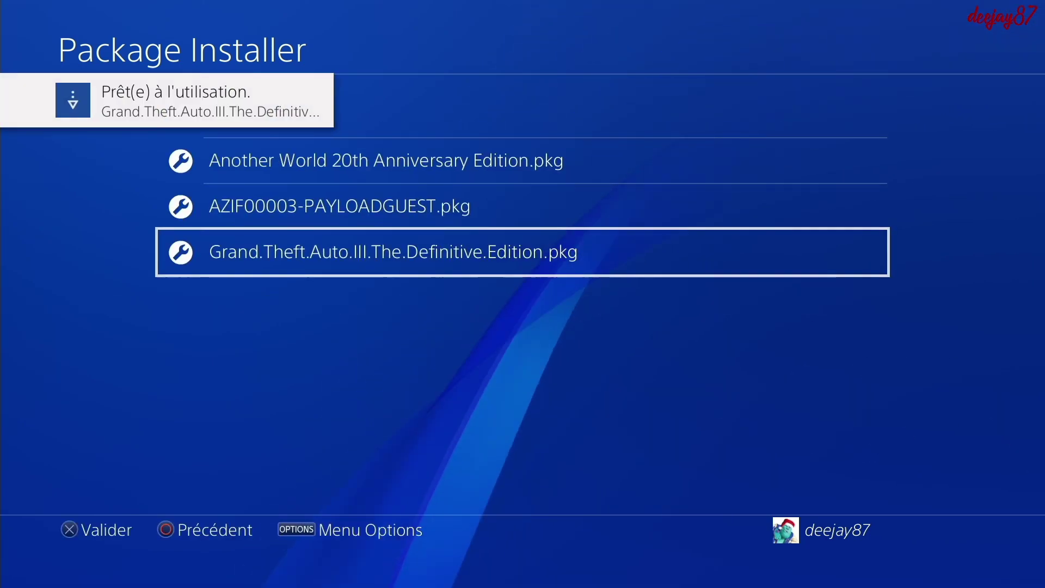
# Return to the PS4 home screen, start Payload Guest and run the app2usb payload
pyautogui.press('super')
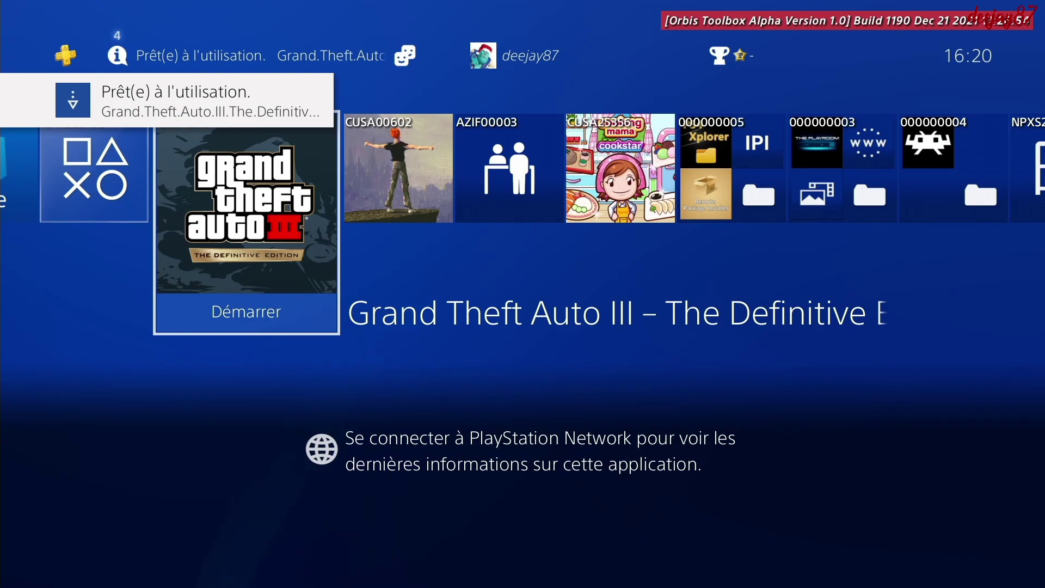
pyautogui.press('Left')
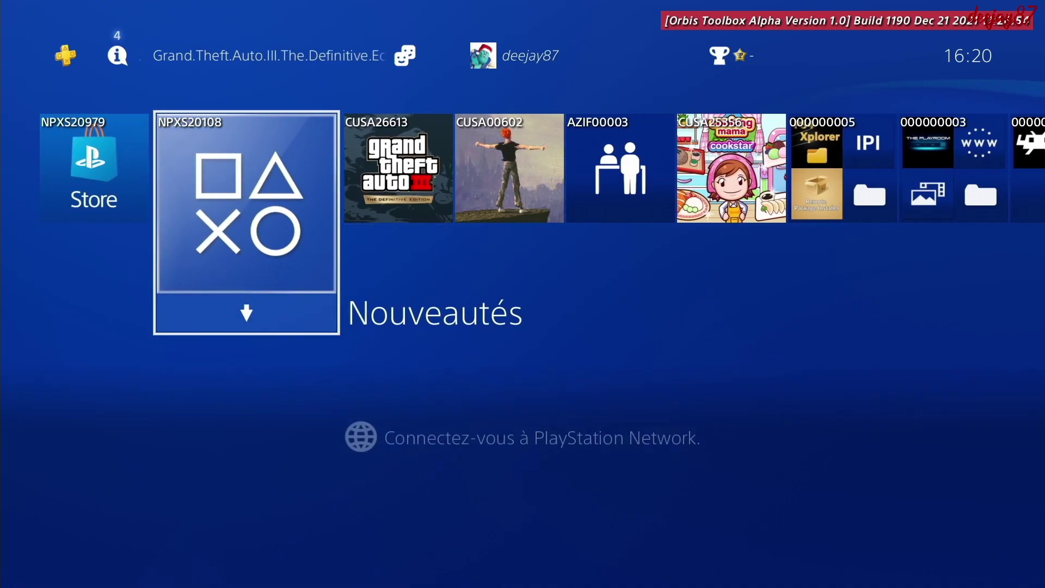
pyautogui.press('Right')
pyautogui.press('Right')
pyautogui.press('Right')
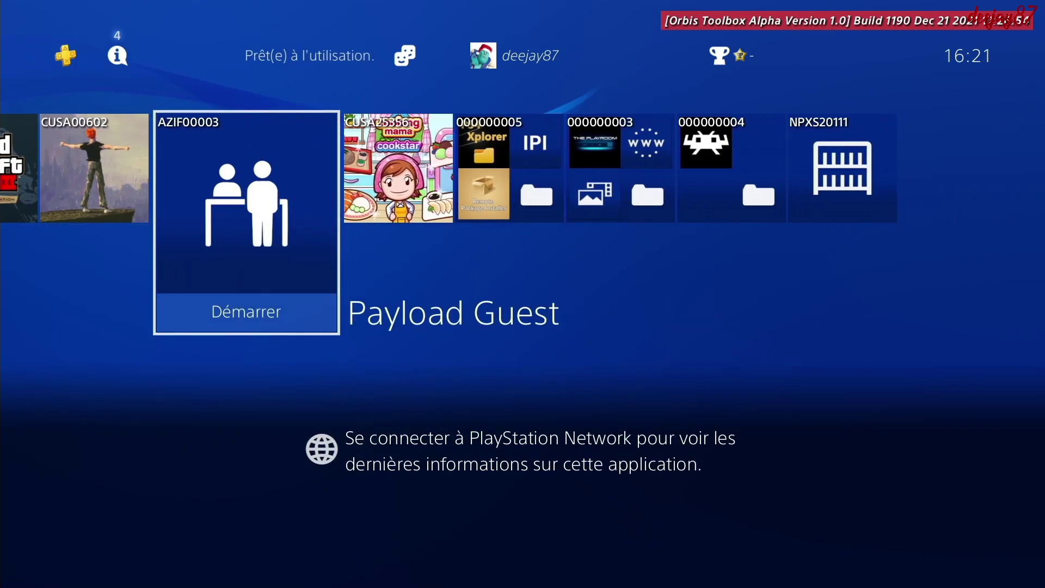
pyautogui.press('Return')
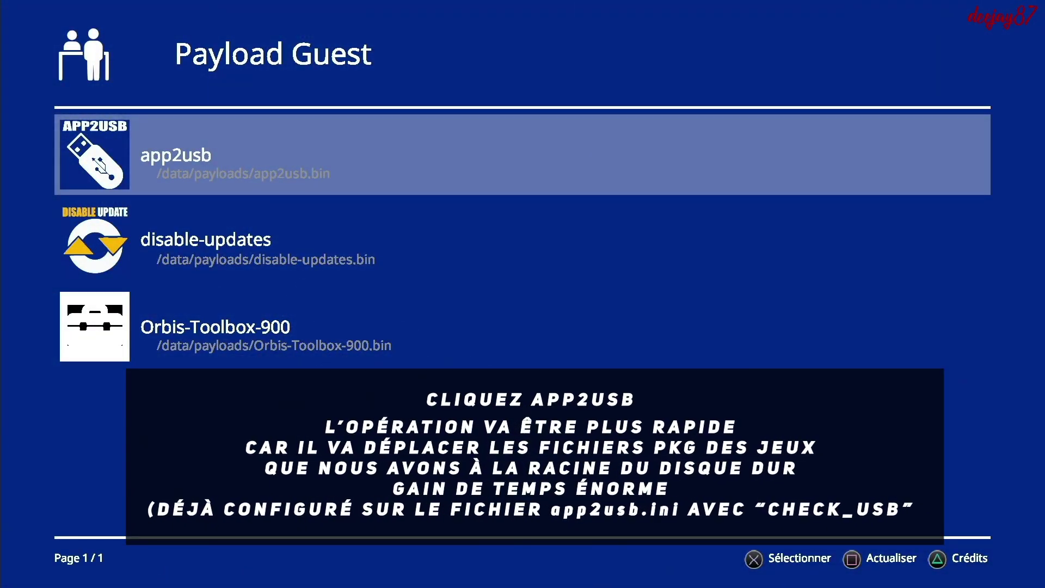
pyautogui.press('Return')
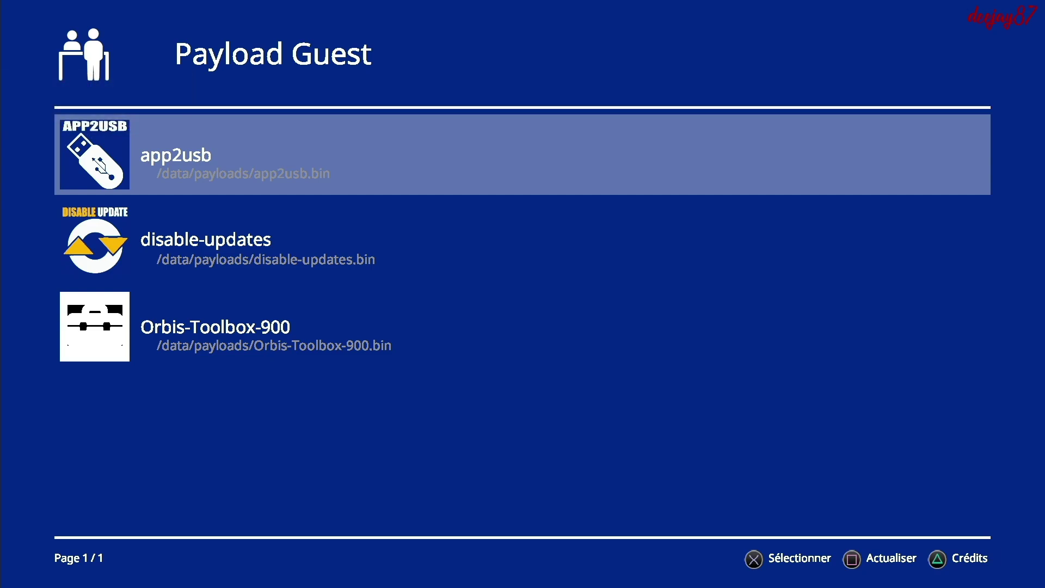
pyautogui.press('Escape')
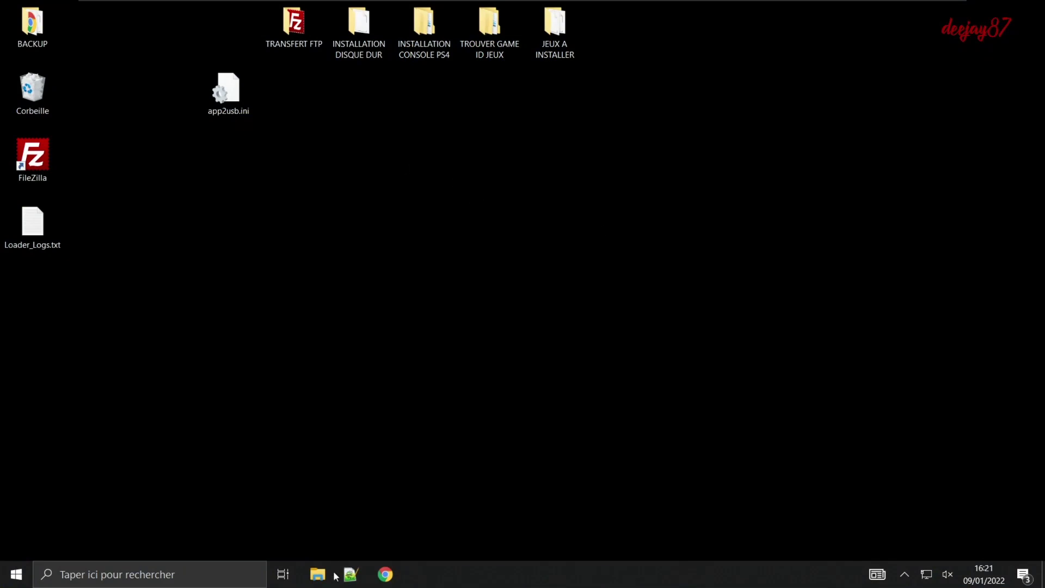
# On the PC, open the PS4 FTP location in File Explorer and look through its mnt folder
pyautogui.click(329, 575)
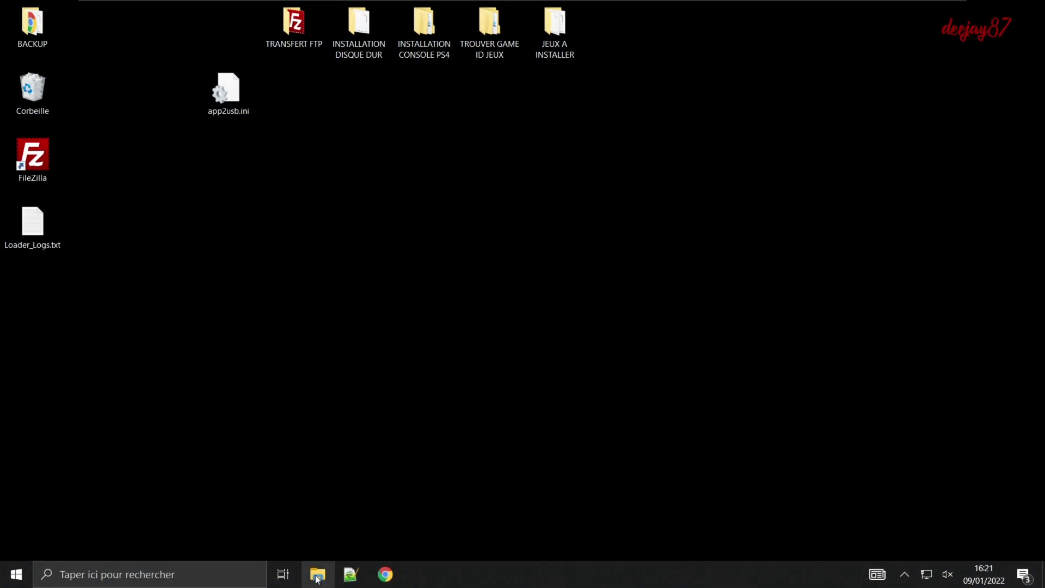
pyautogui.scroll(-2, 471, 211)
pyautogui.click(429, 229)
pyautogui.moveTo(616, 26); pyautogui.dragTo(367, 108)
pyautogui.scroll(-3, 318, 308)
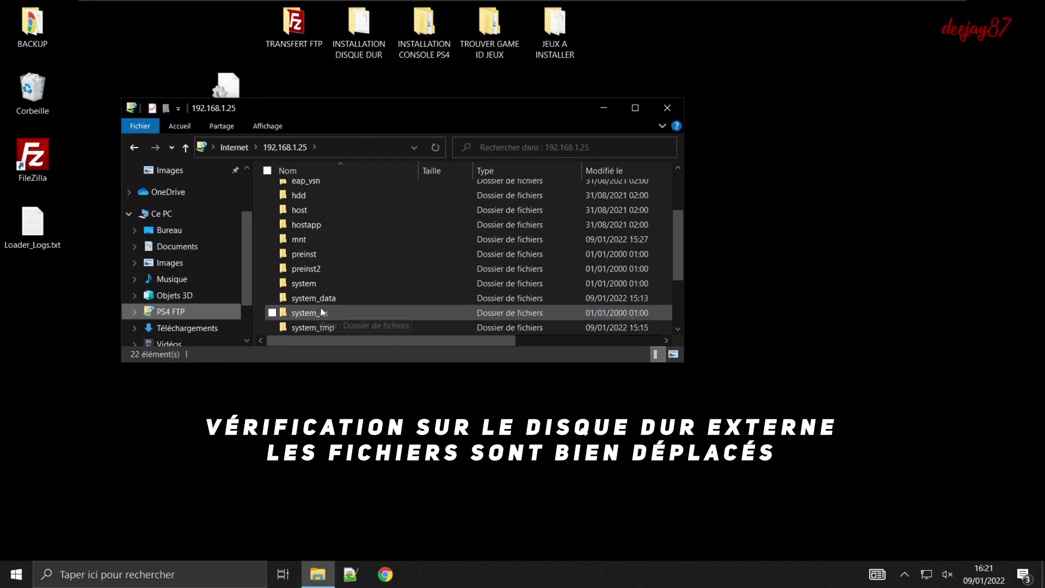
pyautogui.doubleClick(311, 243)
pyautogui.scroll(-2, 395, 260)
pyautogui.scroll(2, 490, 234)
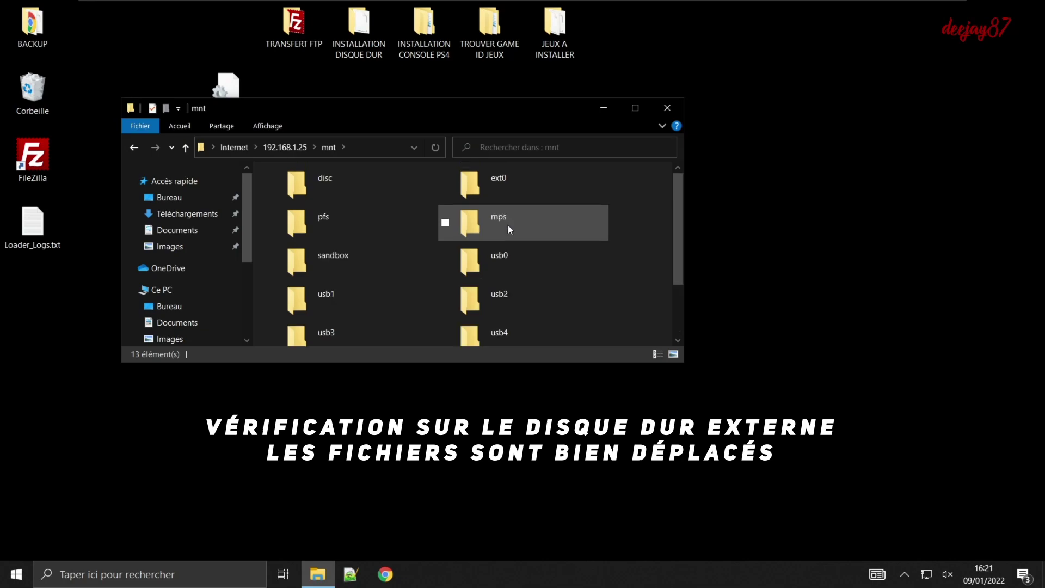
# Open usb0 and its PS4 folder to check whether the new games' files were moved to the external drive
pyautogui.doubleClick(502, 256)
pyautogui.moveTo(683, 365); pyautogui.dragTo(682, 439)
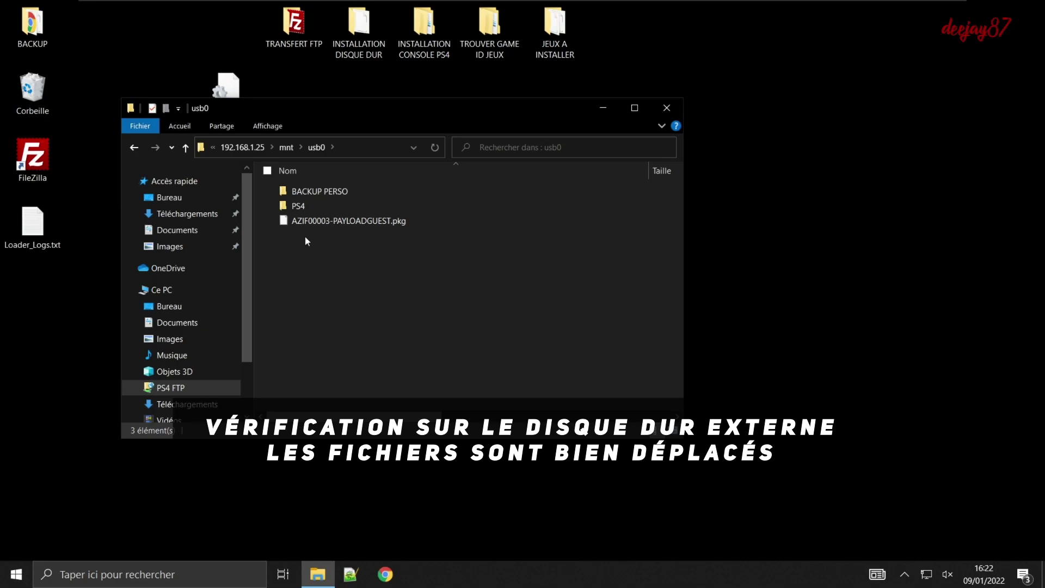
pyautogui.doubleClick(302, 205)
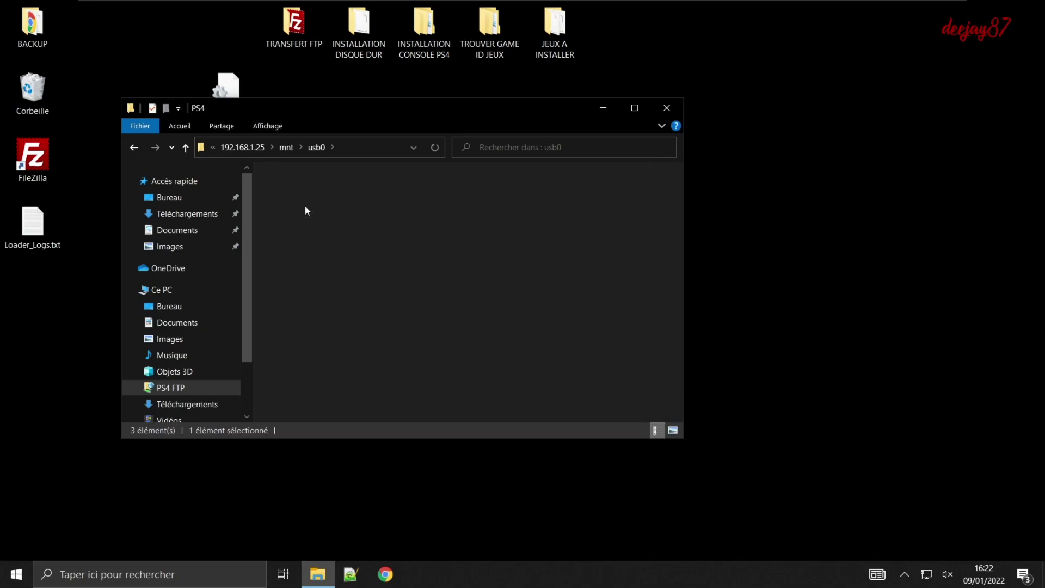
pyautogui.rightClick(336, 224)
pyautogui.click(303, 281)
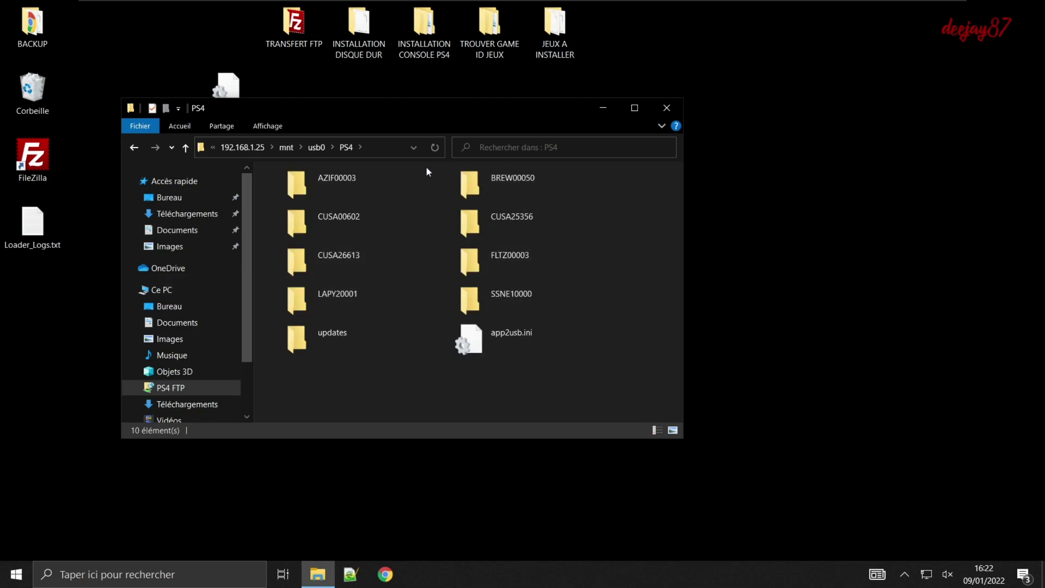
# Show the PS4 folder as a detailed list, inspect the files in CUSA00602, CUSA25356 and CUSA26613, and close the window
pyautogui.click(656, 430)
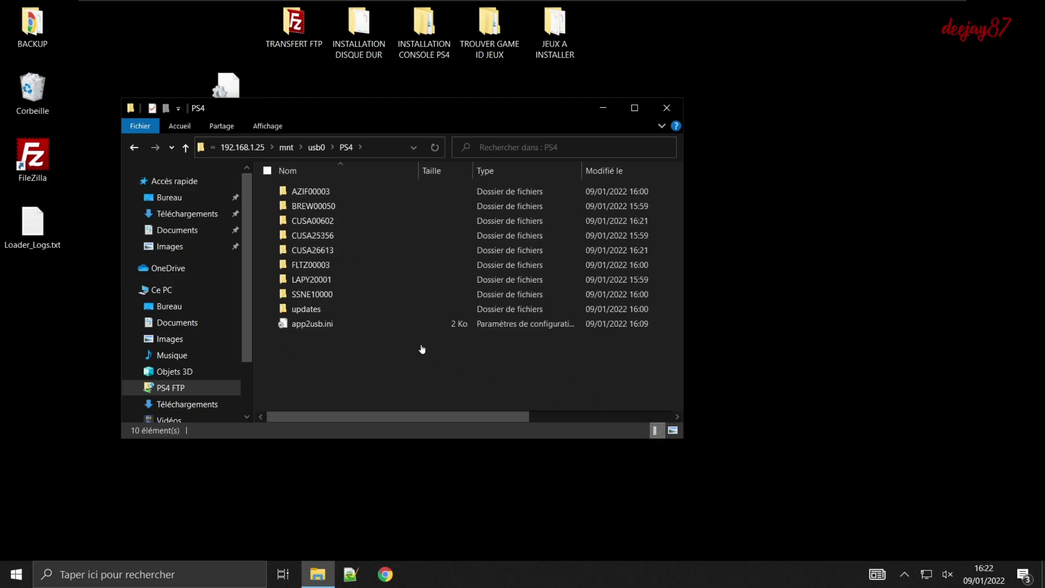
pyautogui.doubleClick(324, 221)
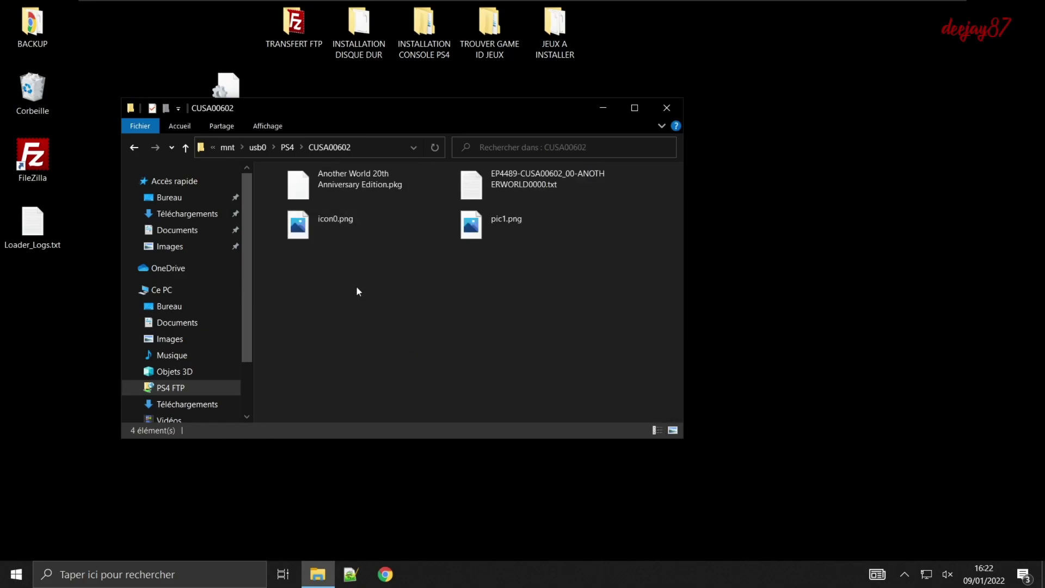
pyautogui.hotkey('alt', 'Left')
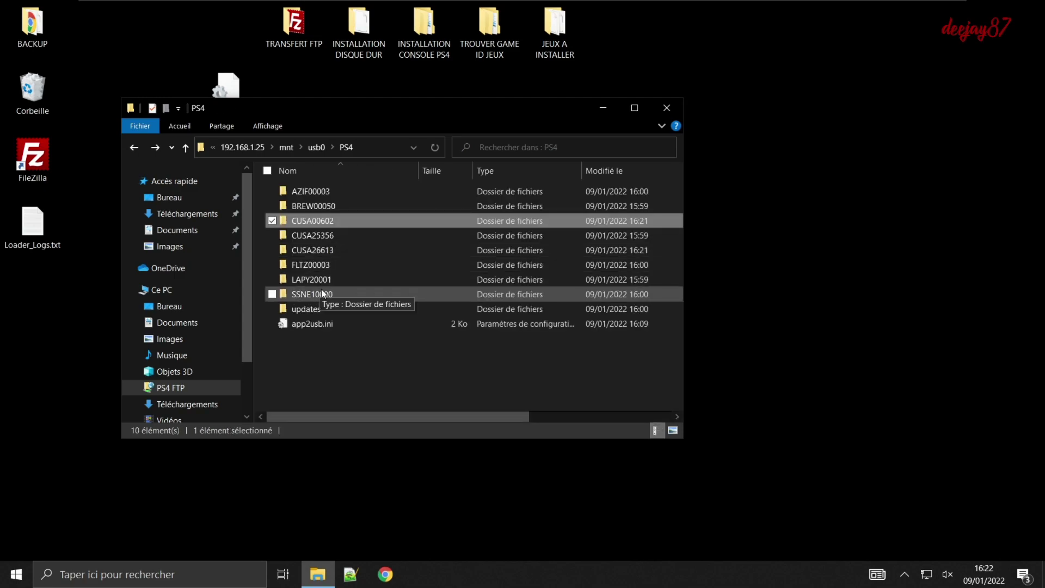
pyautogui.doubleClick(323, 236)
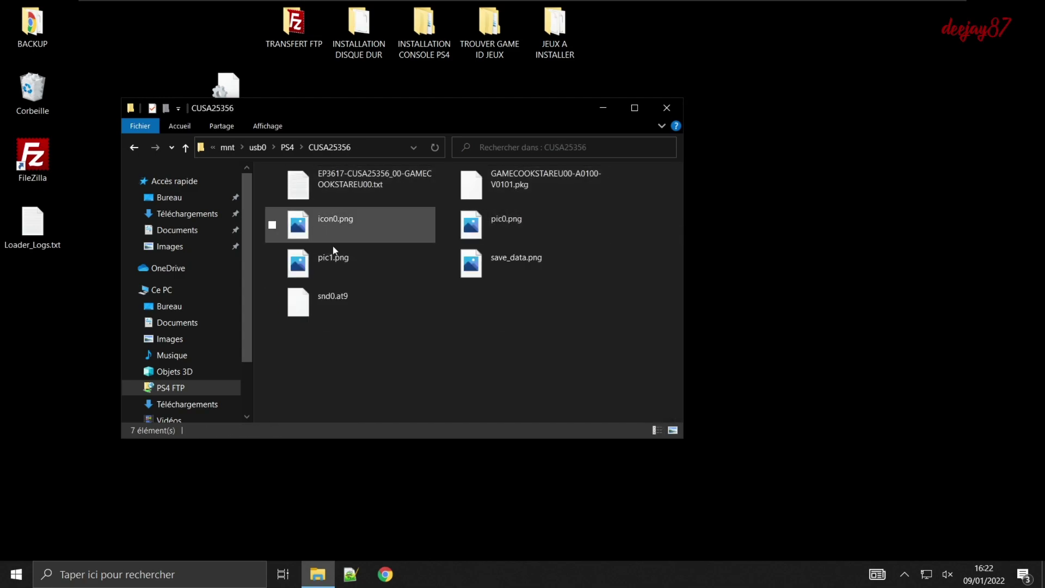
pyautogui.hotkey('alt', 'Left')
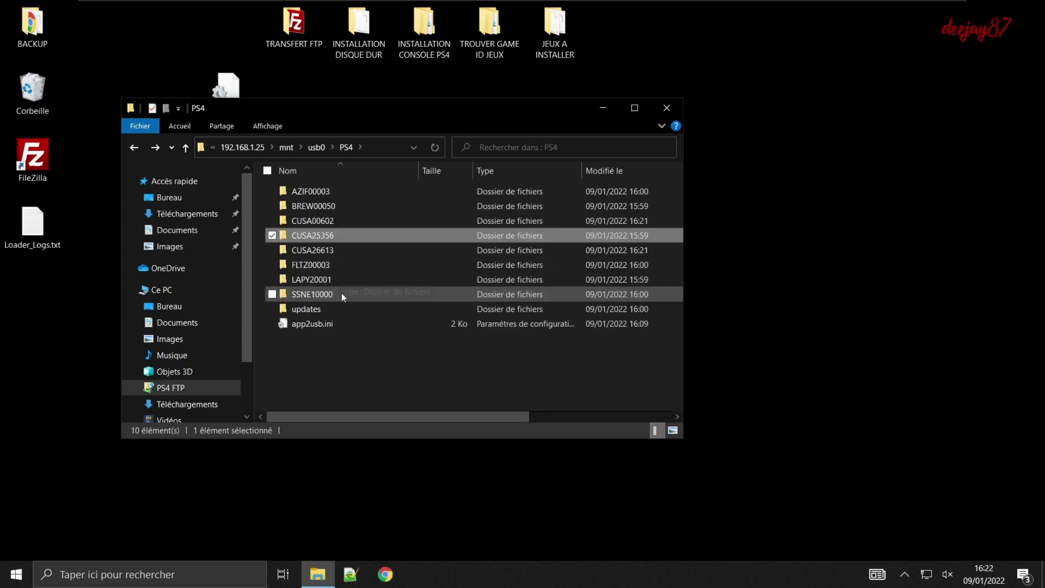
pyautogui.doubleClick(334, 251)
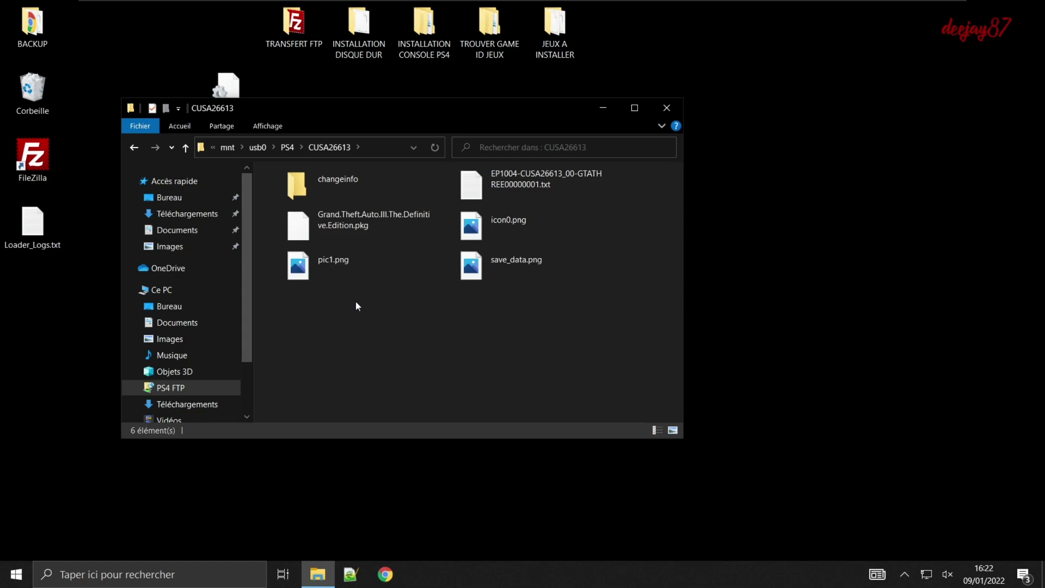
pyautogui.hotkey('alt', 'Left')
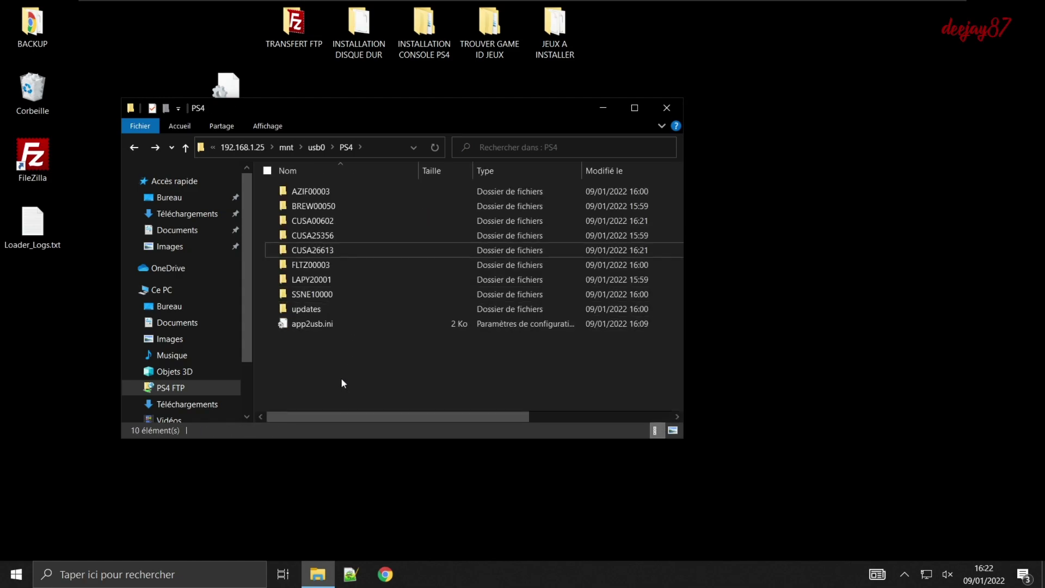
pyautogui.click(666, 110)
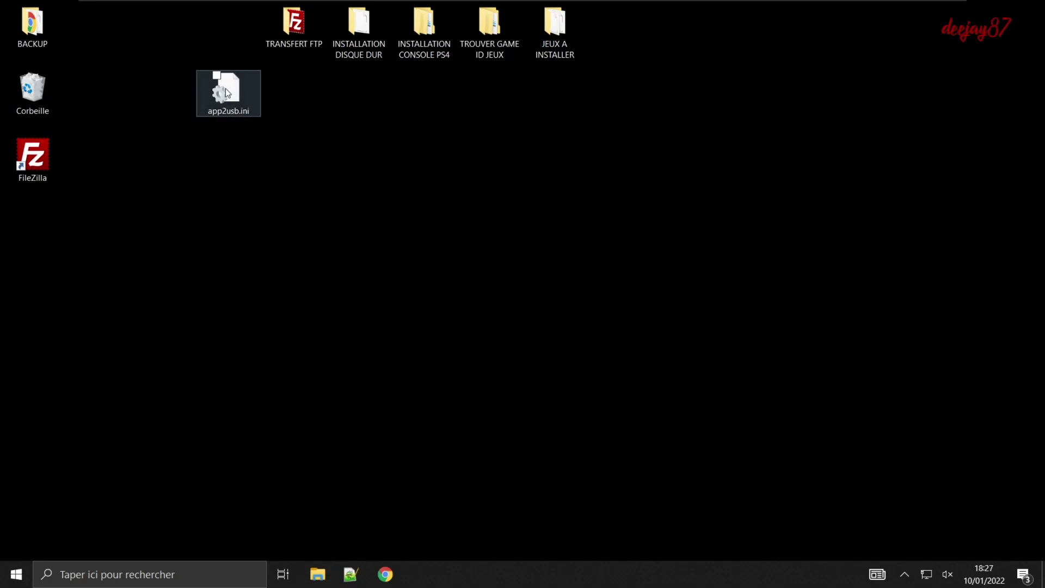
# Open app2usb.ini from the desktop and review its MOUNT_POINT, CHECK_USB, MOVE_DLC, MODE_MOVE and title ID entries, then close it
pyautogui.doubleClick(229, 93)
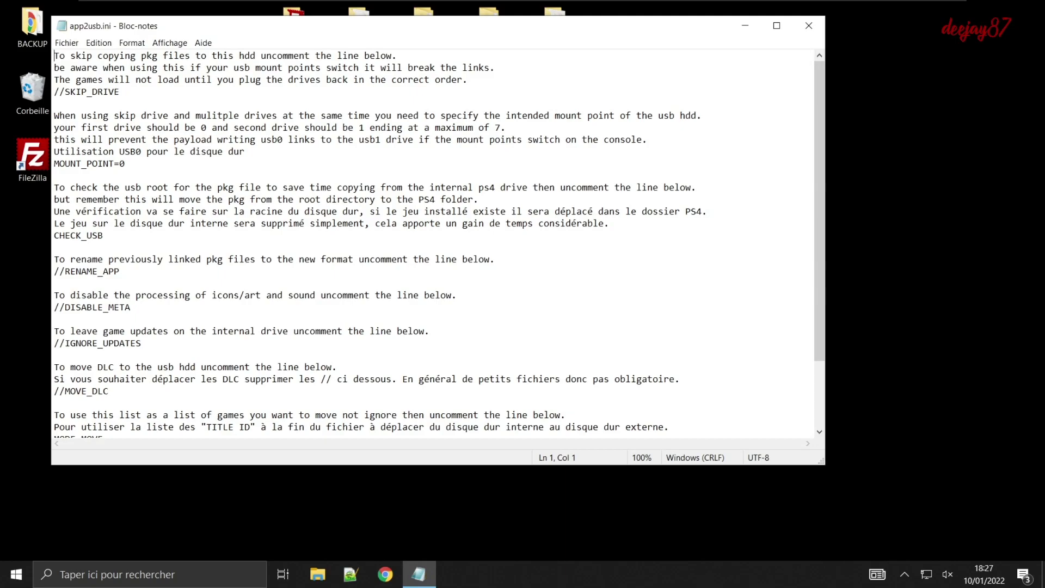
pyautogui.moveTo(306, 23); pyautogui.dragTo(372, 34)
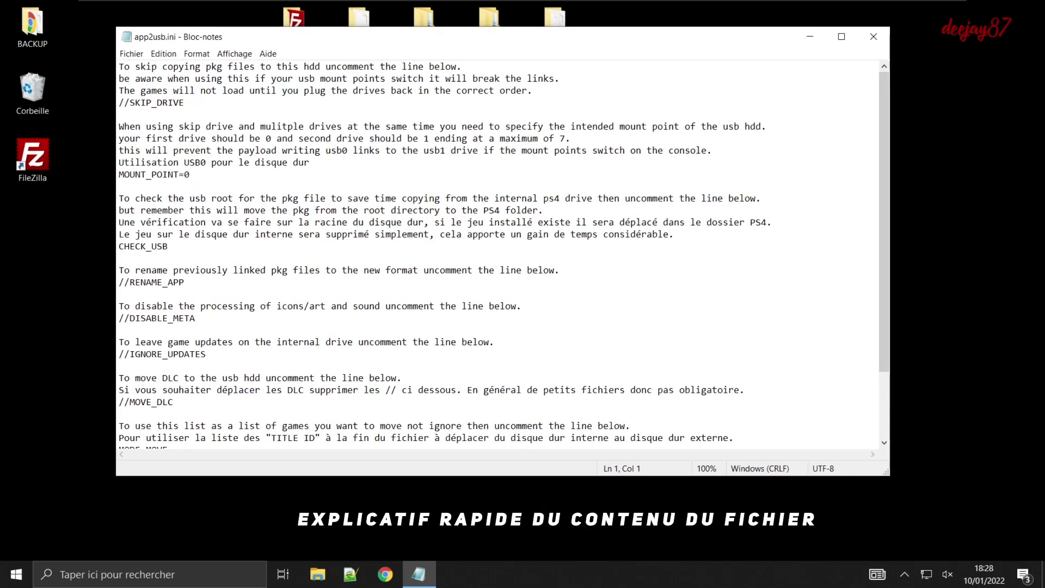
pyautogui.moveTo(190, 174); pyautogui.dragTo(119, 162)
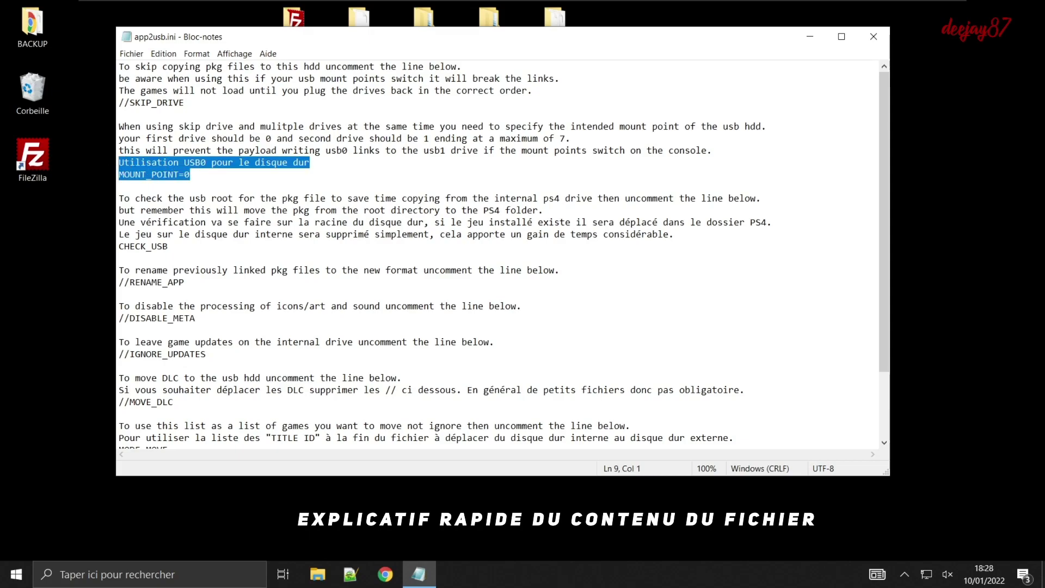
pyautogui.moveTo(168, 246); pyautogui.dragTo(118, 222)
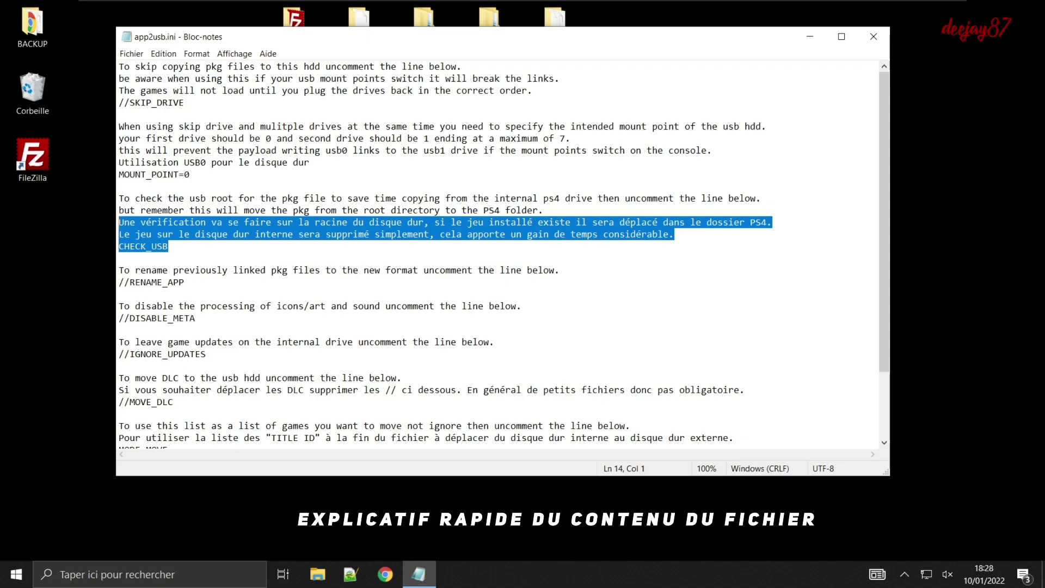
pyautogui.scroll(-3, 503, 255)
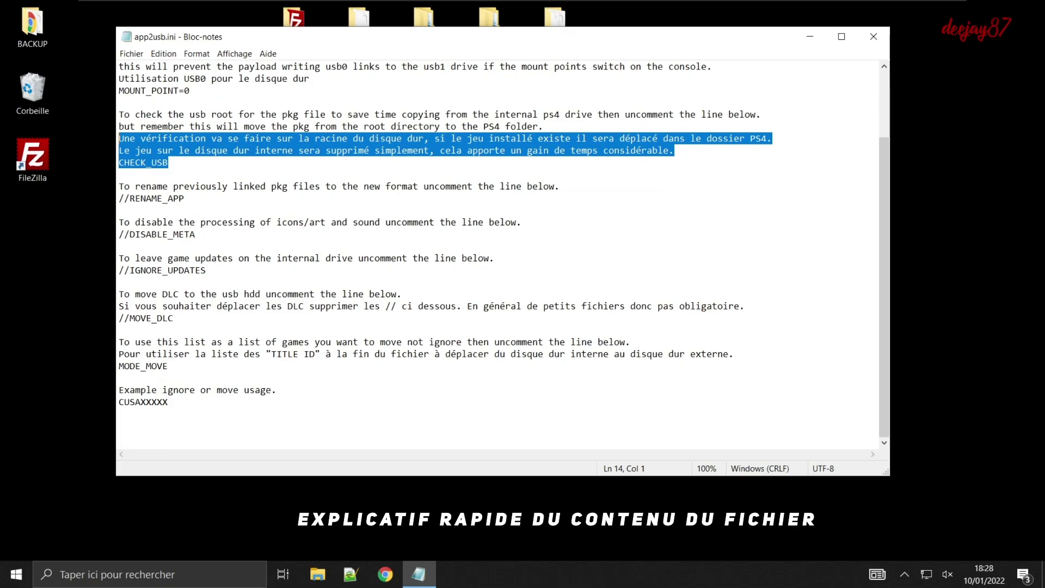
pyautogui.moveTo(173, 318); pyautogui.dragTo(119, 306)
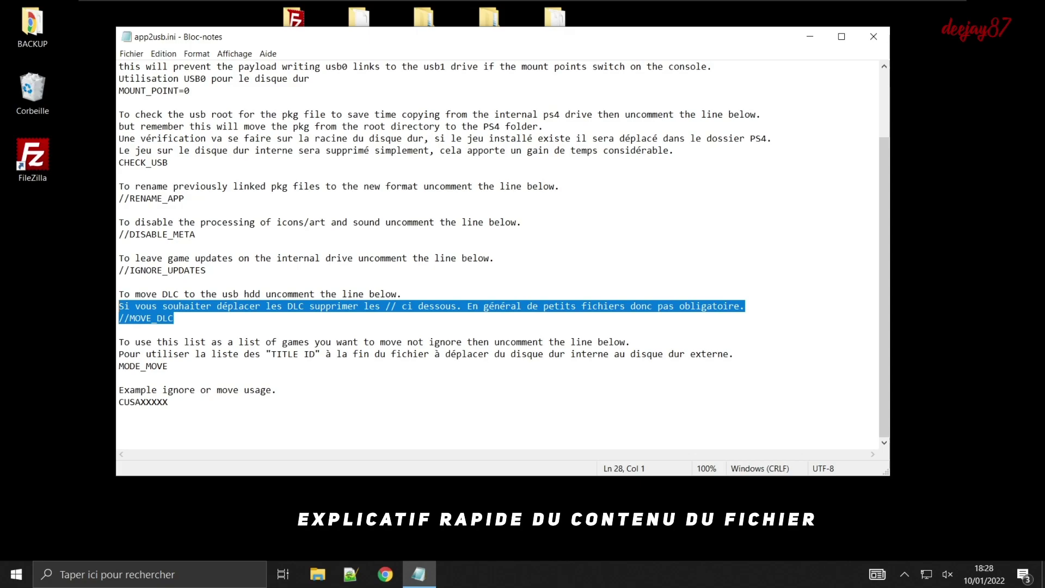
pyautogui.moveTo(168, 365); pyautogui.dragTo(119, 353)
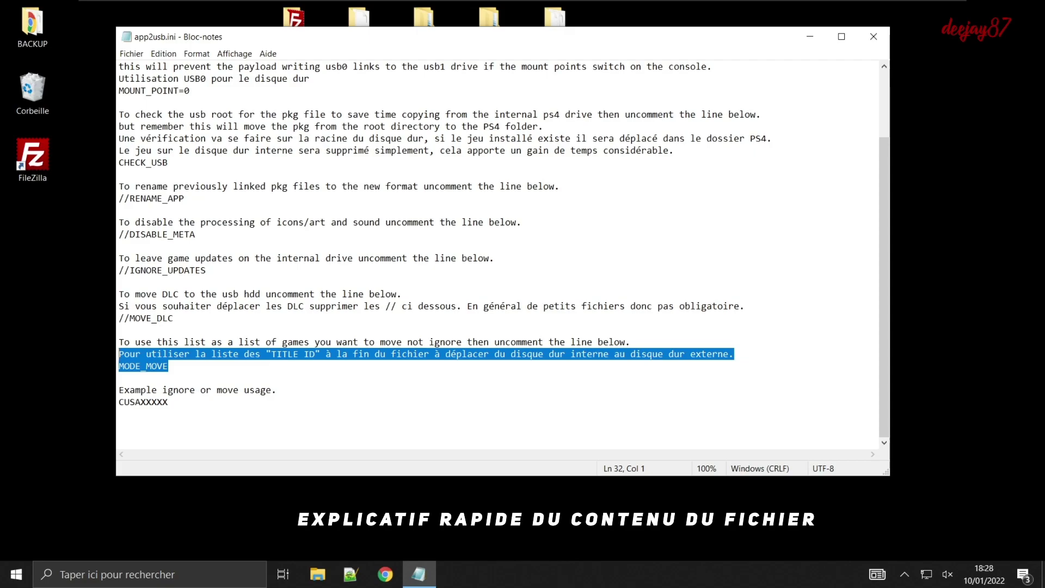
pyautogui.moveTo(168, 401); pyautogui.dragTo(119, 401)
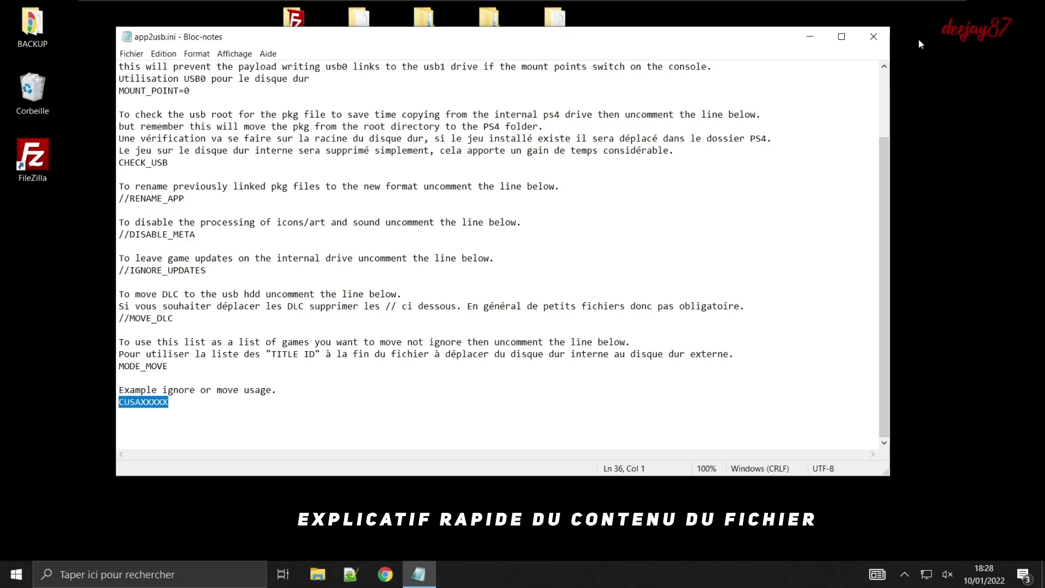
pyautogui.click(873, 36)
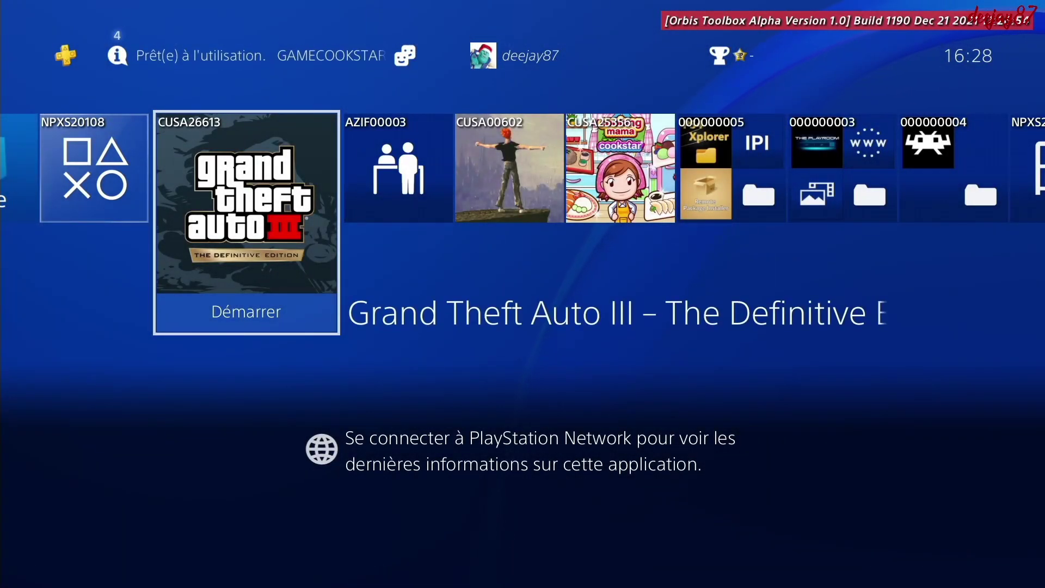
# On the PS4, open the system settings and go to Orbis Toolbox Settings within Orbis Toolbox
pyautogui.press('Right')
pyautogui.press('Up')
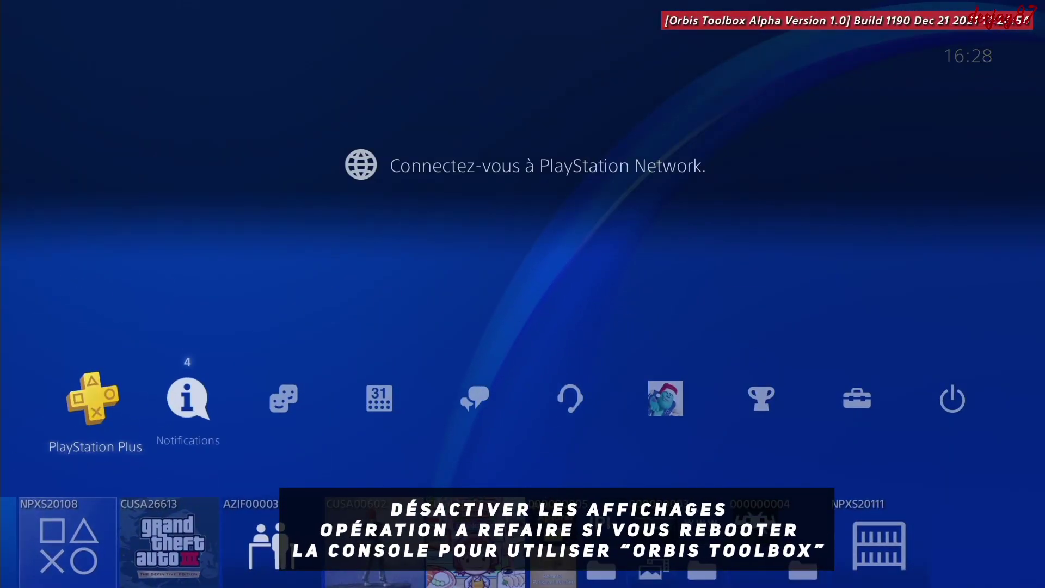
pyautogui.press('Right')
pyautogui.press('Right')
pyautogui.press('Right')
pyautogui.press('Right')
pyautogui.press('Right')
pyautogui.press('Right')
pyautogui.press('Right')
pyautogui.press('Right')
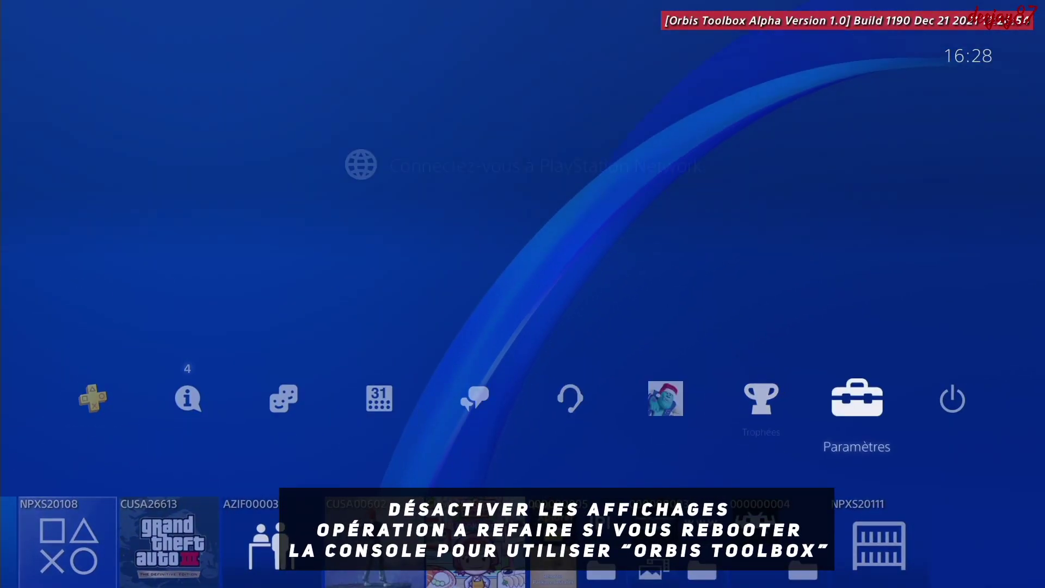
pyautogui.press('Return')
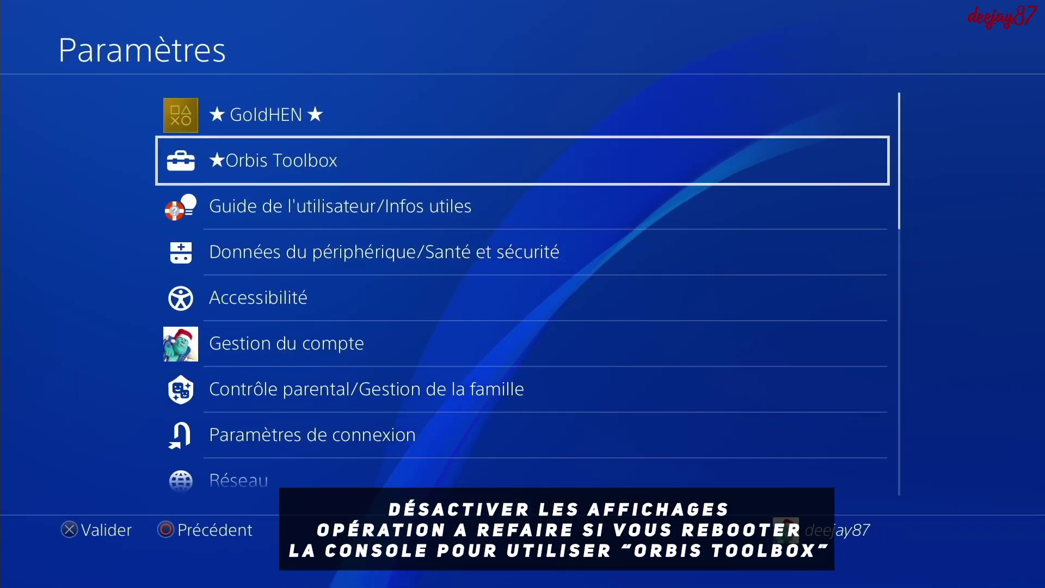
pyautogui.press('Return')
pyautogui.press('Down')
pyautogui.press('Down')
pyautogui.press('Down')
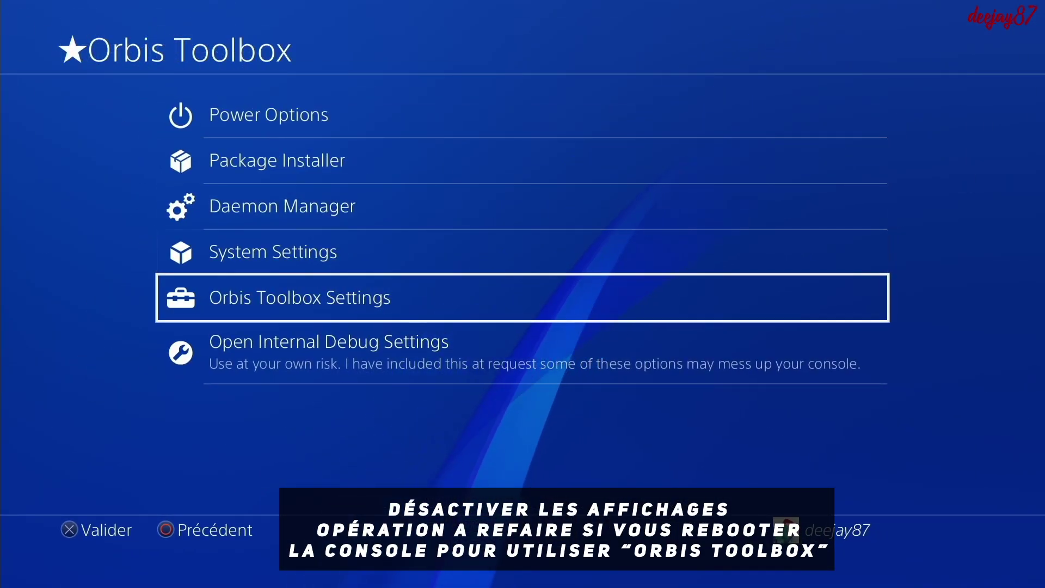
pyautogui.press('Return')
# Turn off Show TitleID Labels and Debug Overlay, and return to the home screen
pyautogui.press('Down')
pyautogui.press('Return')
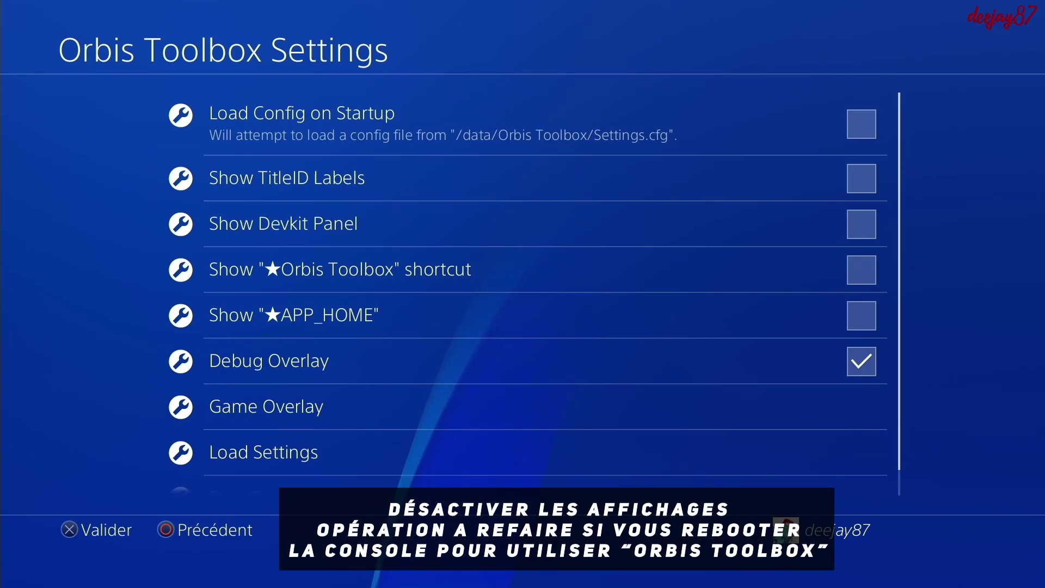
pyautogui.press('Down')
pyautogui.press('Down')
pyautogui.press('Down')
pyautogui.press('Down')
pyautogui.press('Return')
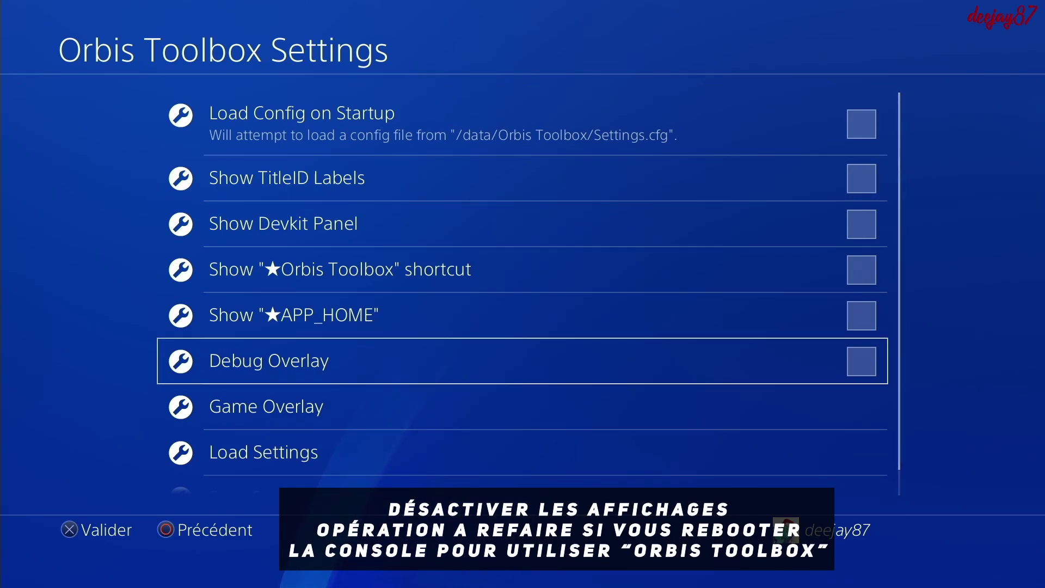
pyautogui.press('Escape')
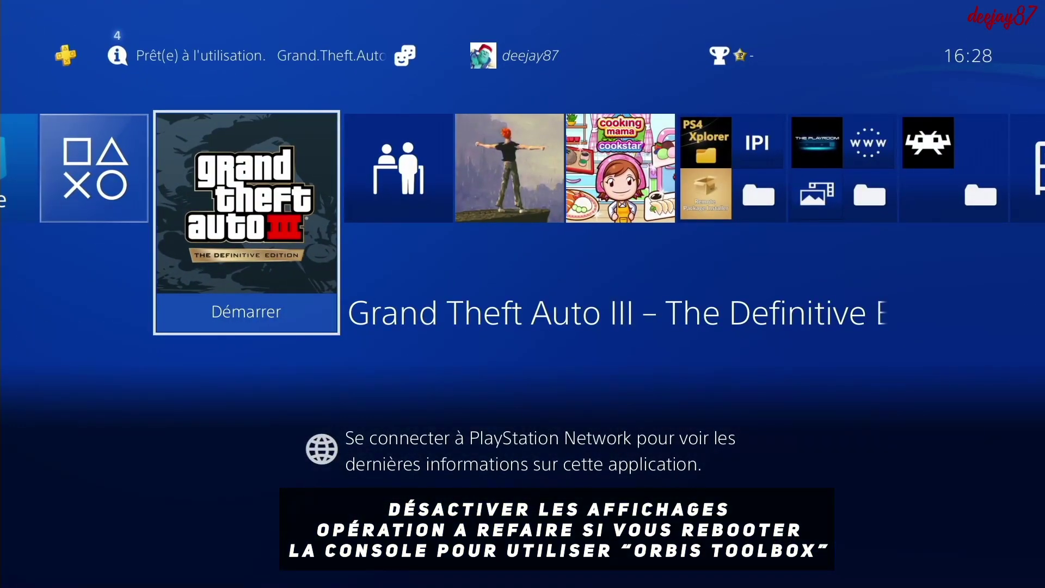